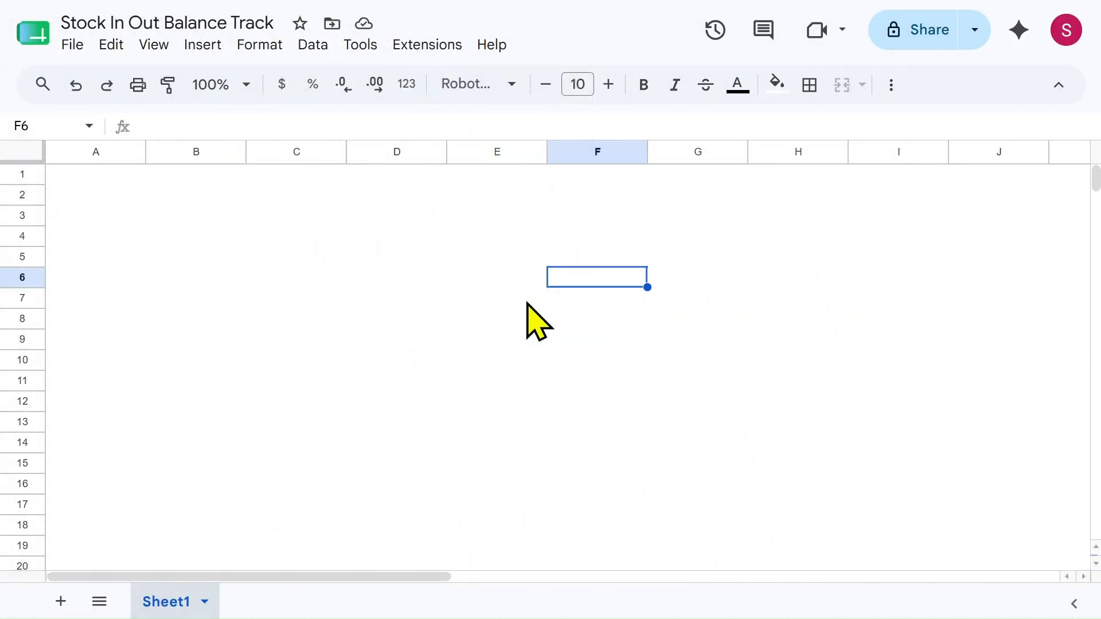
Step: Enter the title "Stock In Out and Balance Tracker" in cell A1
{"action": "left_click", "coordinate": [96, 174]}
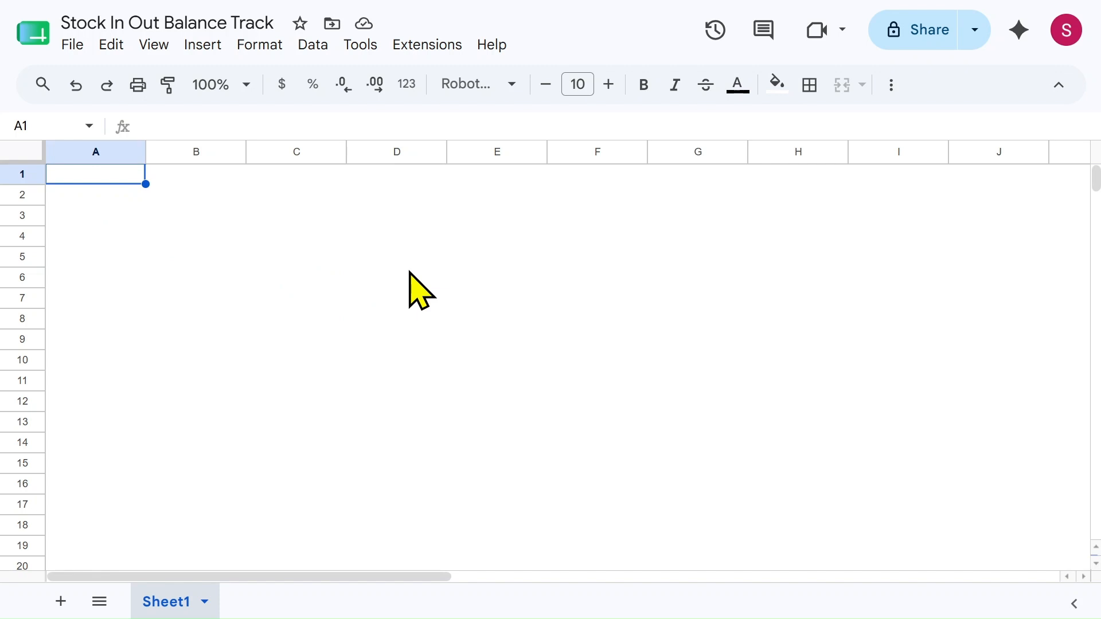
{"action": "type", "text": "Stock In Out and Balance "}
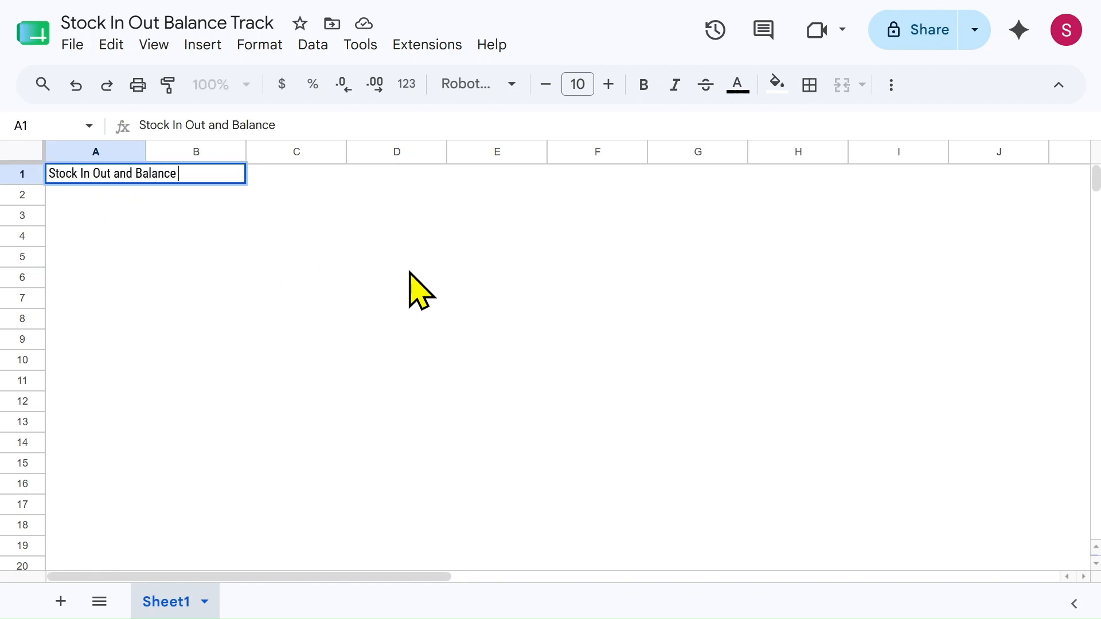
{"action": "type", "text": "Tracker"}
{"action": "left_click", "coordinate": [409, 274]}
Step: Format the title in A1 as bold with font size 15
{"action": "left_click", "coordinate": [76, 173]}
{"action": "left_click", "coordinate": [608, 84]}
{"action": "double_click", "coordinate": [608, 84]}
{"action": "double_click", "coordinate": [608, 84]}
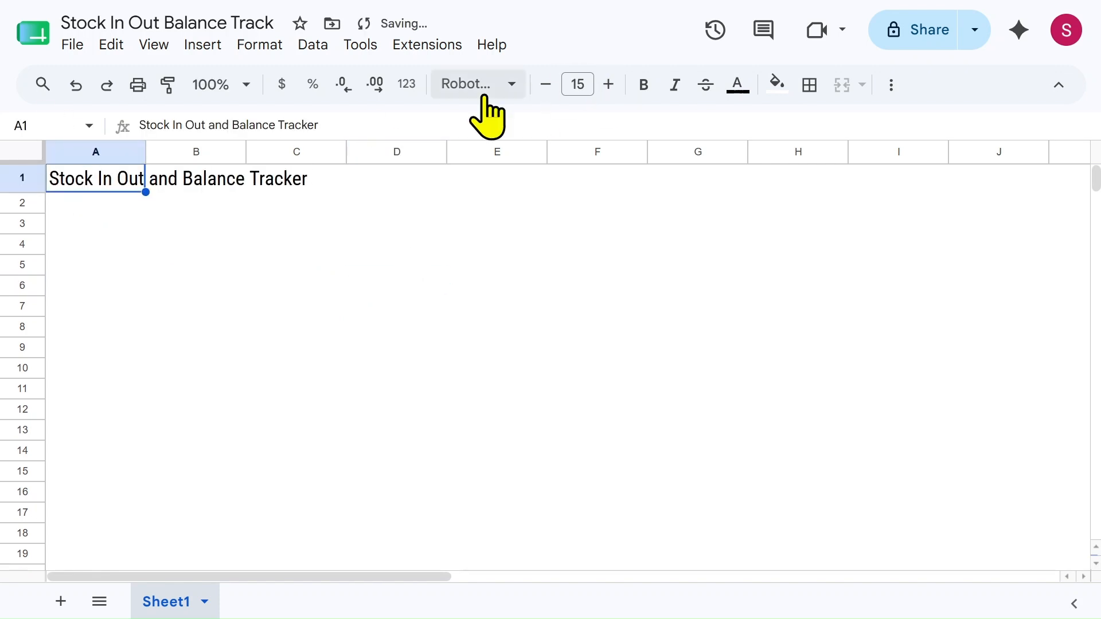
{"action": "key", "text": "ctrl+b"}
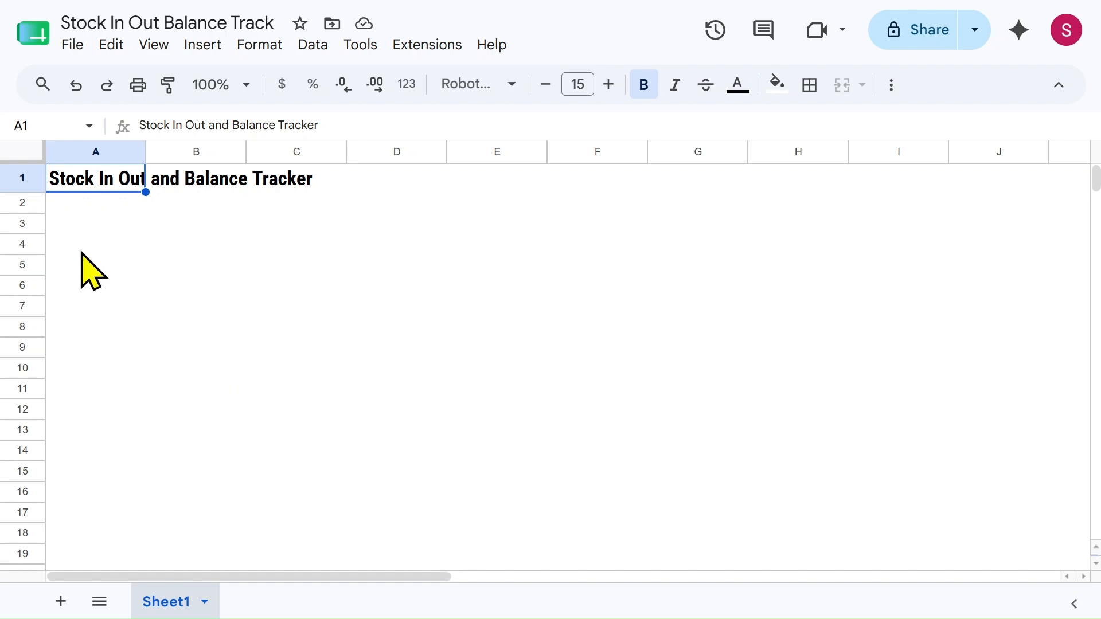
Step: Enter the headers Date, Item Name and Quantity in cells A4 to C4
{"action": "left_click", "coordinate": [68, 244]}
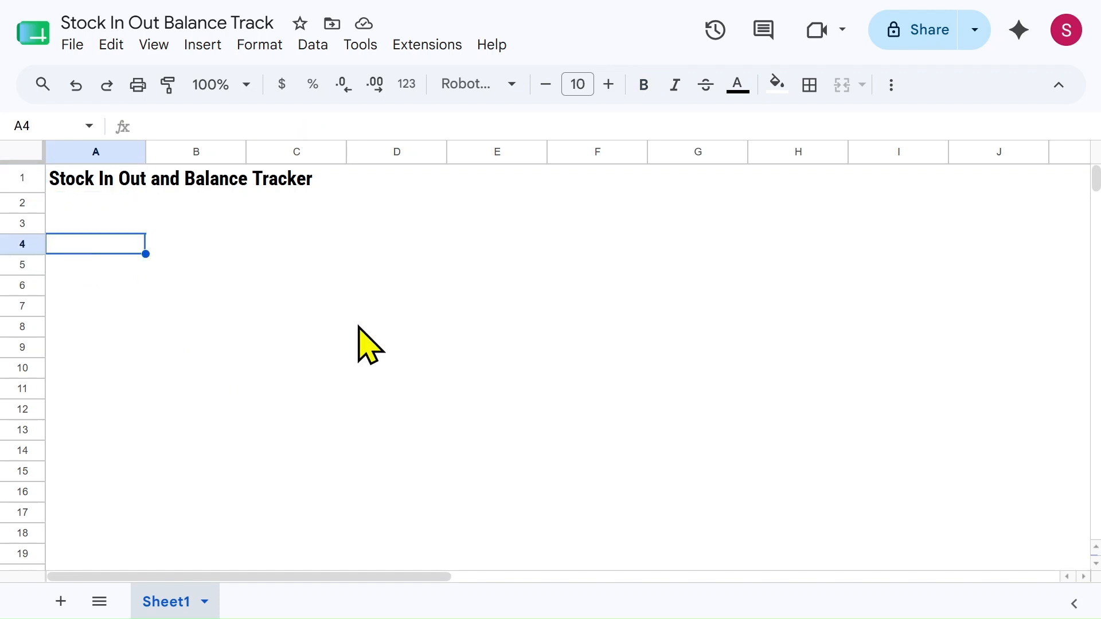
{"action": "type", "text": "Date"}
{"action": "key", "text": "Tab"}
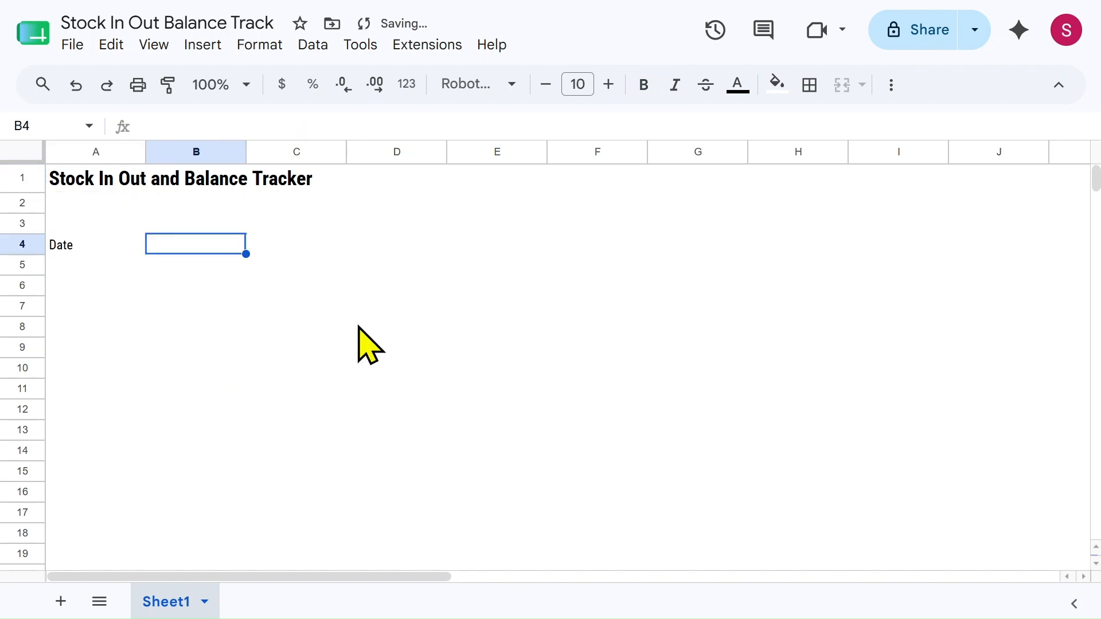
{"action": "type", "text": "Item"}
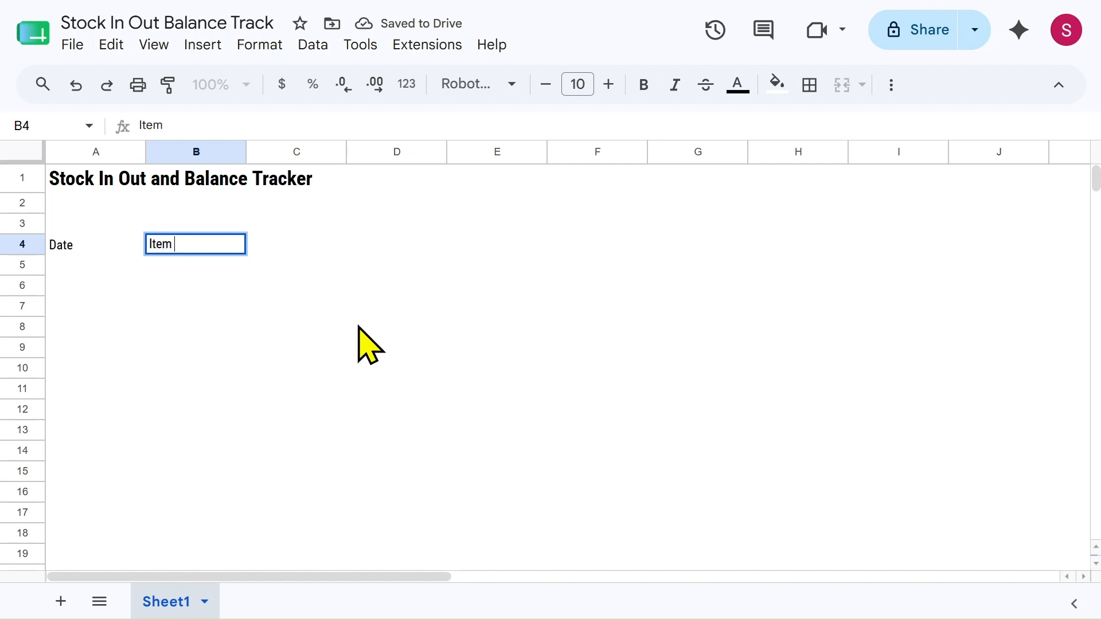
{"action": "type", "text": " Name"}
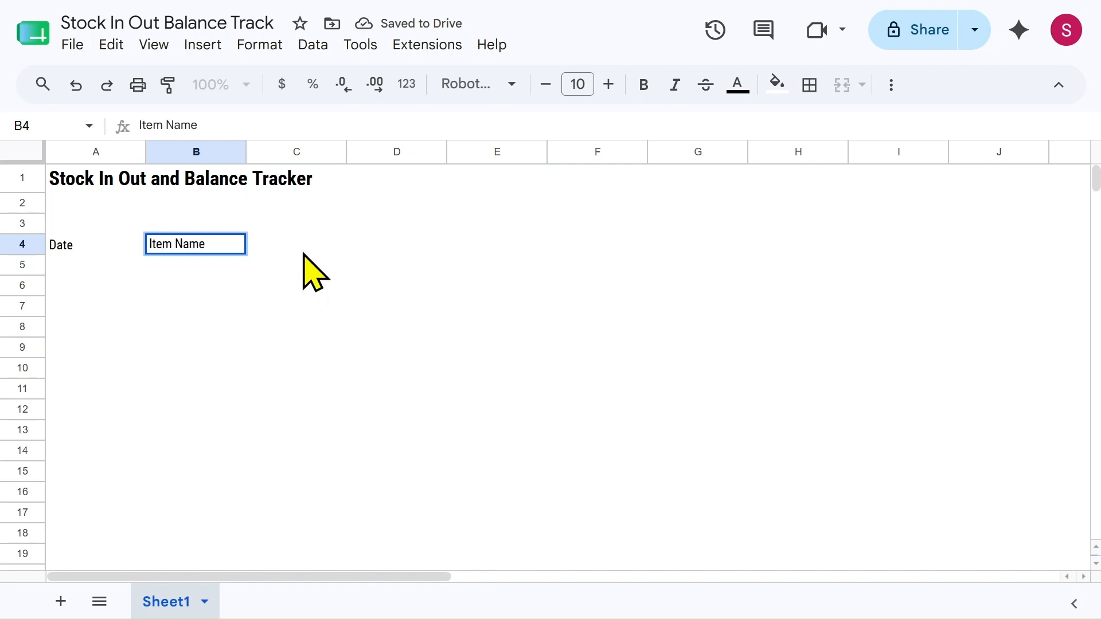
{"action": "key", "text": "Tab"}
{"action": "type", "text": "Q"}
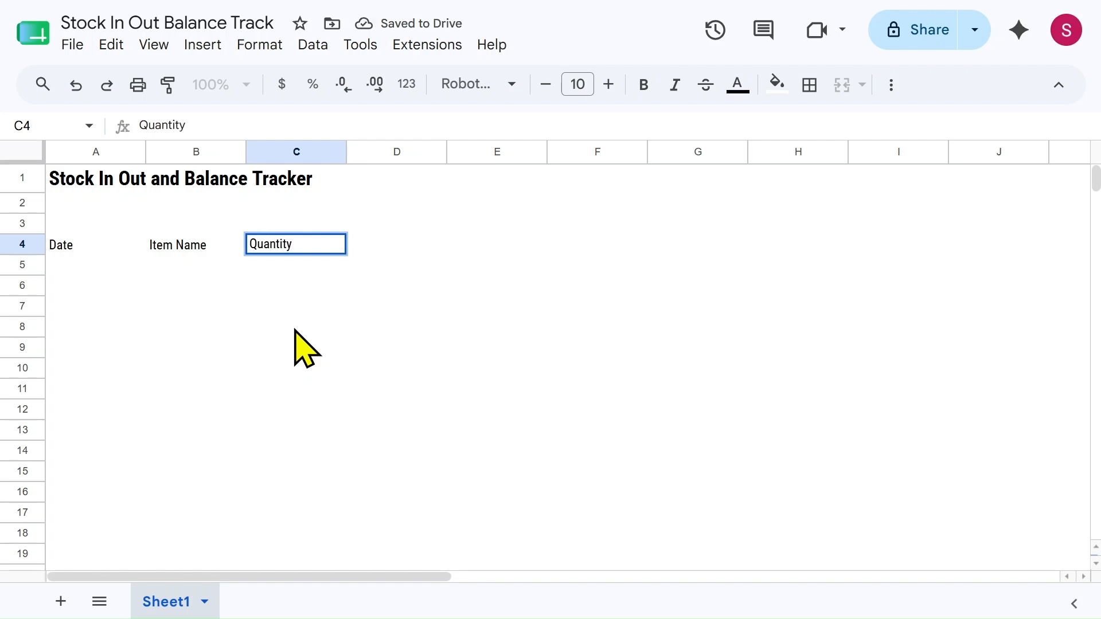
{"action": "left_click", "coordinate": [294, 331]}
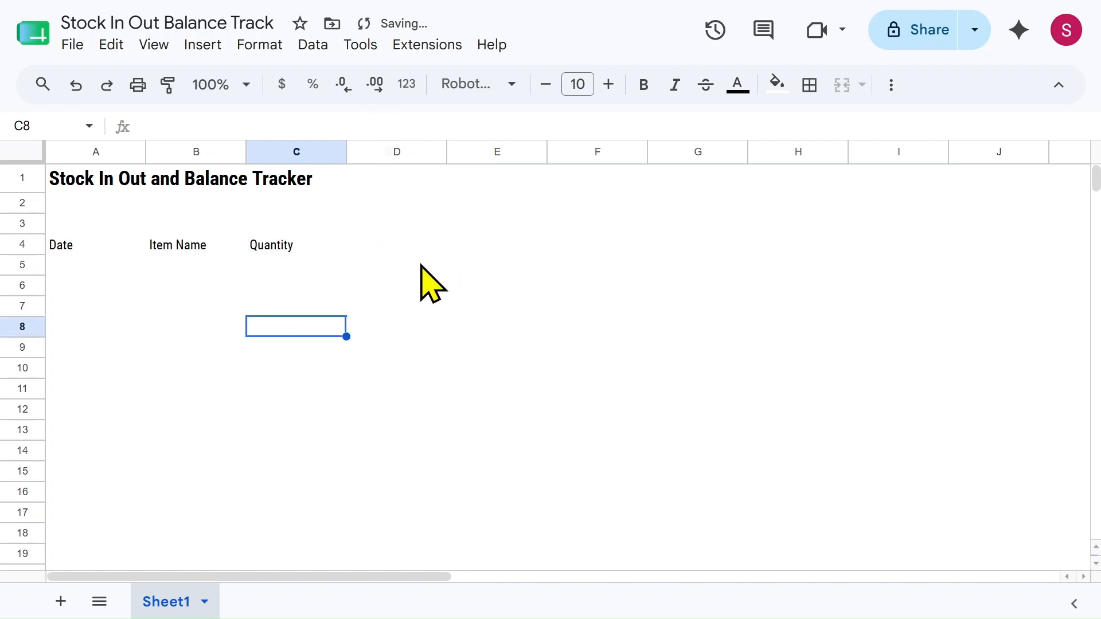
Step: Enter a second set of headers, Date, Item Name and Quantity, in cells E4 to G4
{"action": "left_click", "coordinate": [491, 245]}
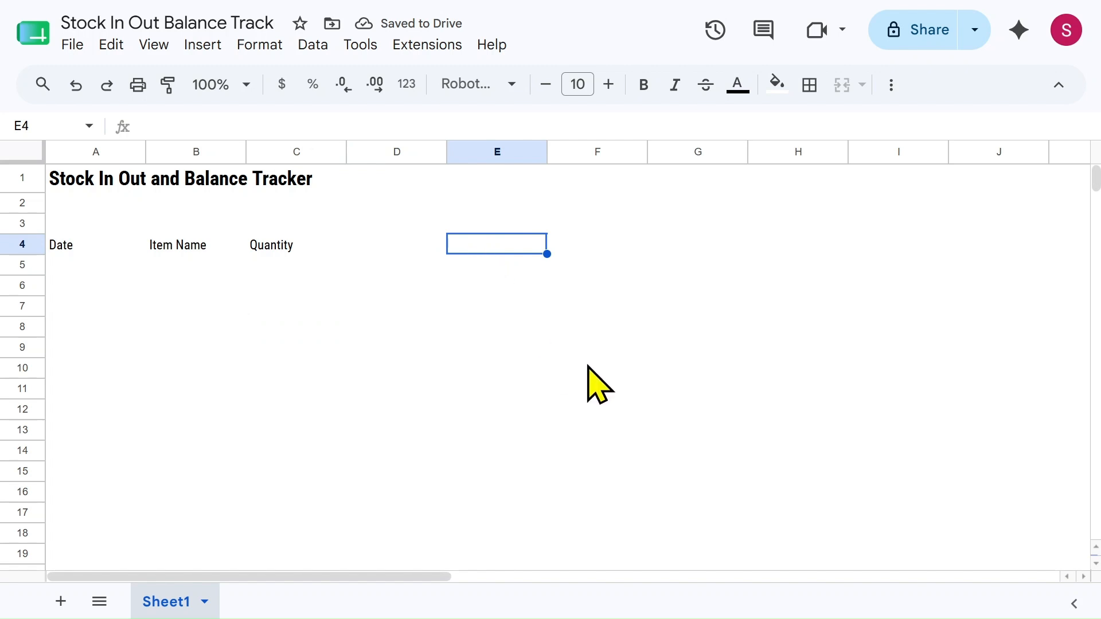
{"action": "type", "text": "Date"}
{"action": "key", "text": "Tab"}
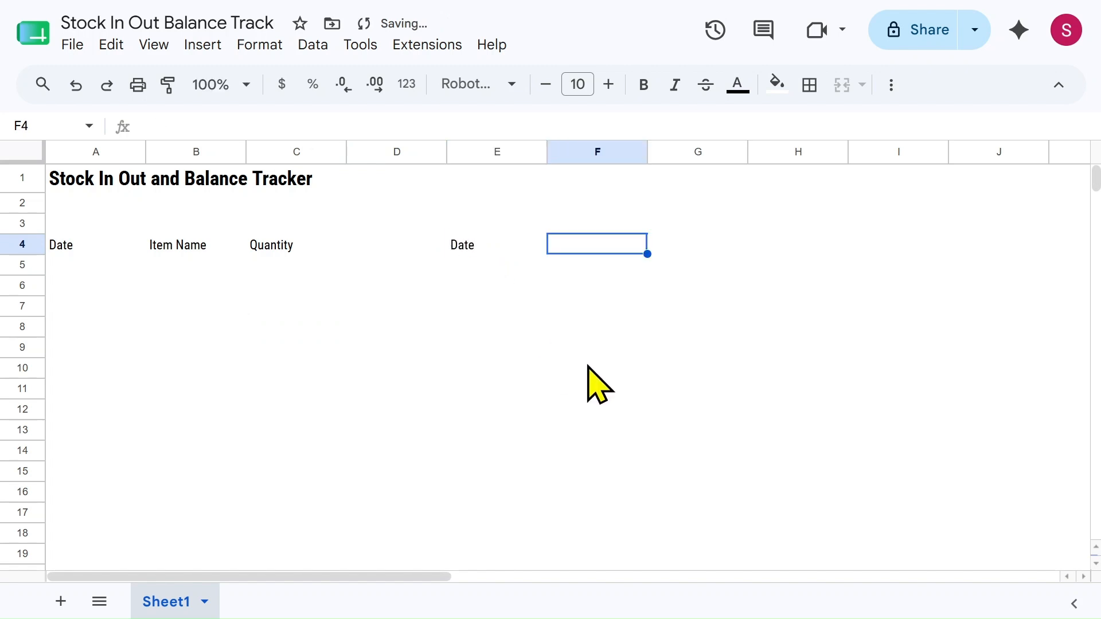
{"action": "type", "text": "Item Nam"}
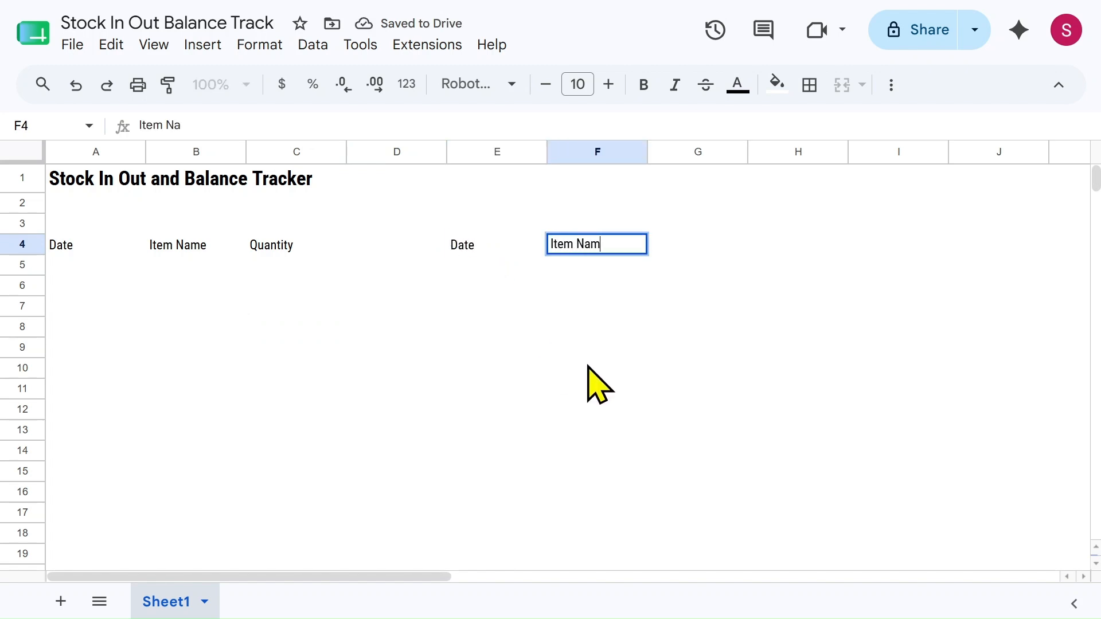
{"action": "type", "text": "e"}
{"action": "key", "text": "Tab"}
{"action": "type", "text": "Qu"}
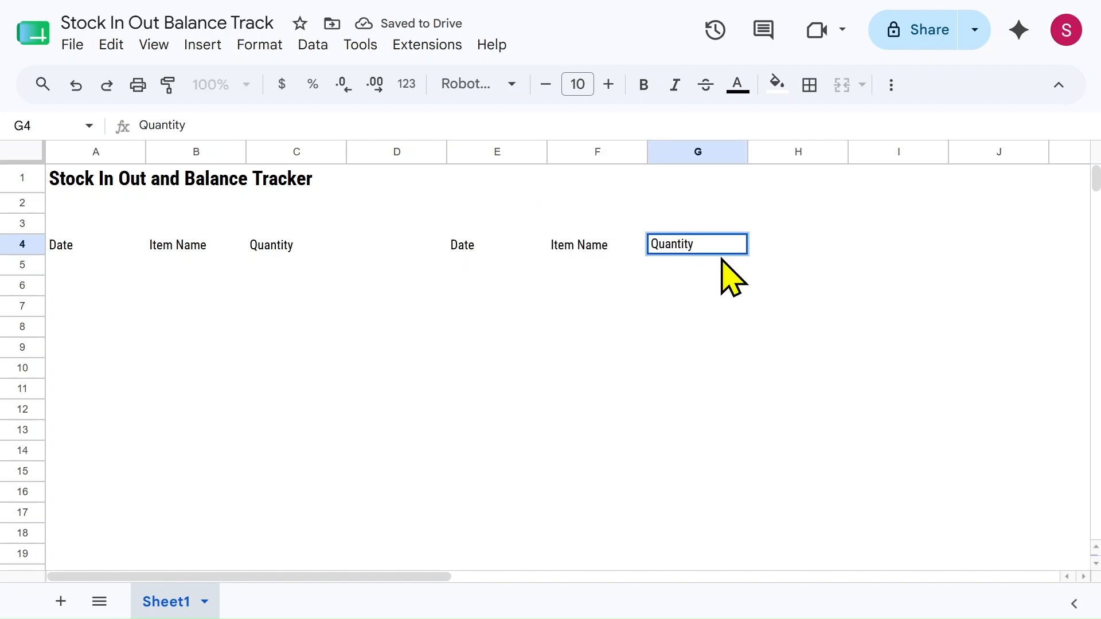
{"action": "left_click", "coordinate": [802, 242]}
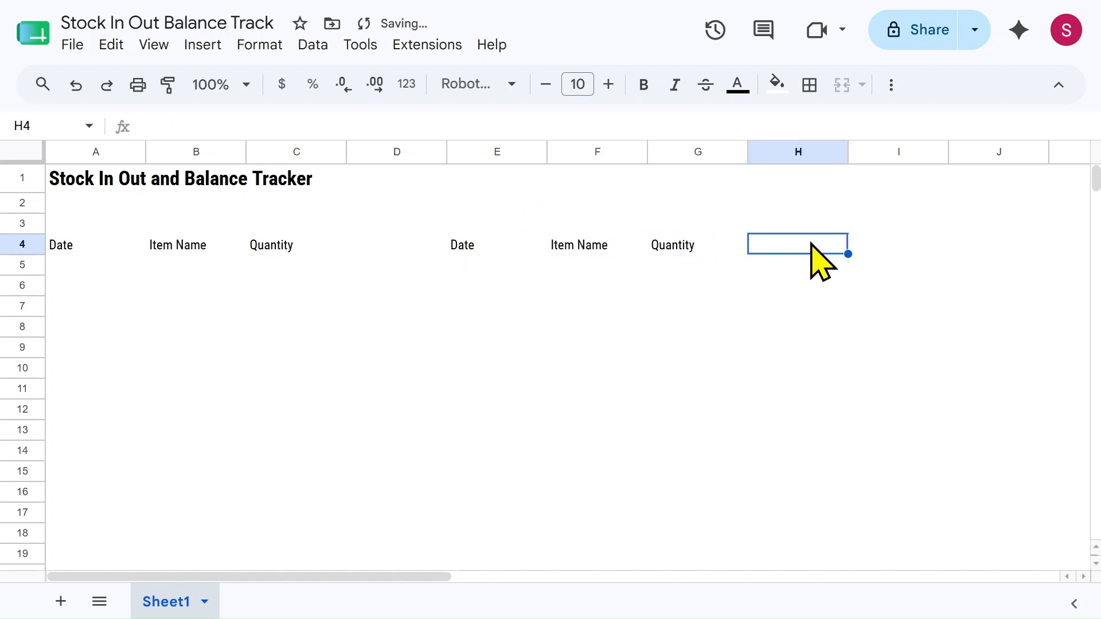
Step: Enter the headers Item Name, Op. Stock, Total IN, Total Out and Balance in cells I4 to M4
{"action": "left_click", "coordinate": [881, 244]}
{"action": "type", "text": "Item Name"}
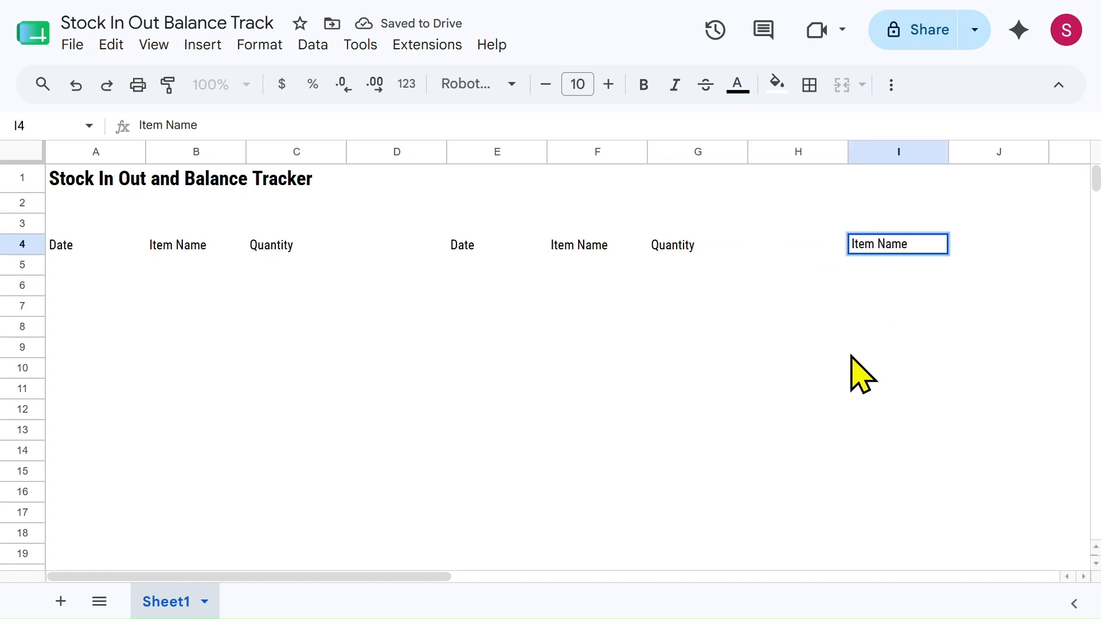
{"action": "key", "text": "Tab"}
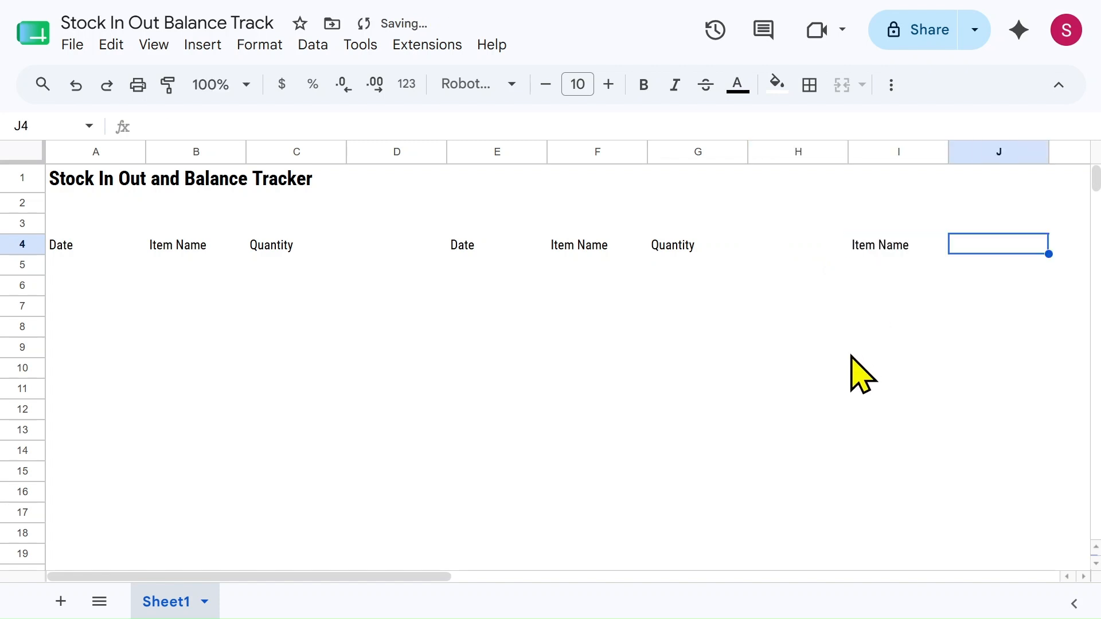
{"action": "type", "text": "Op. Stock"}
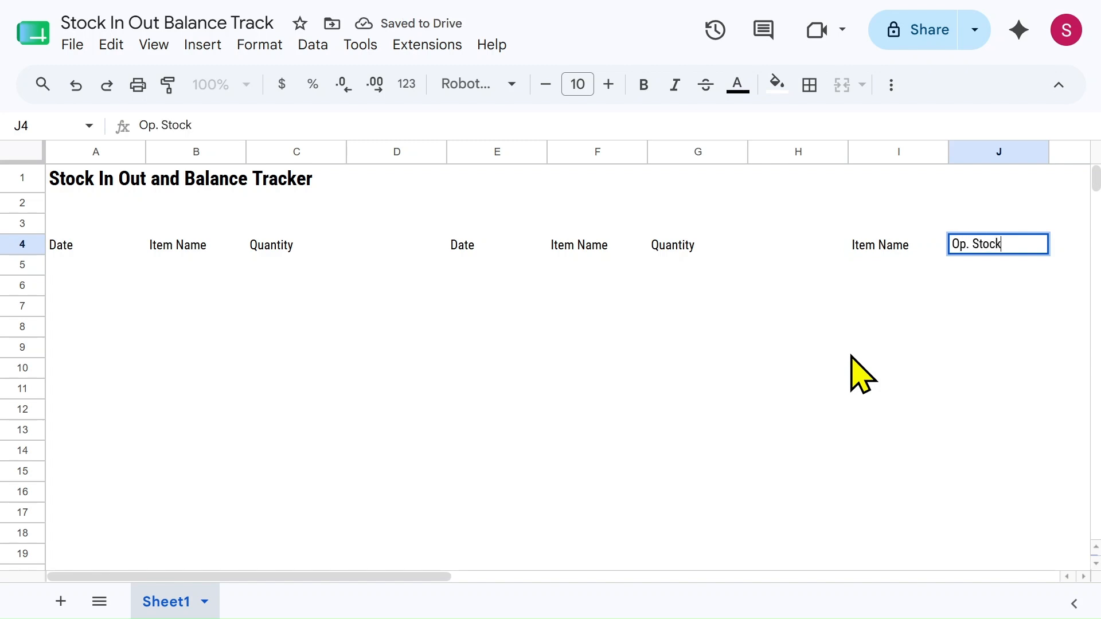
{"action": "key", "text": "Tab"}
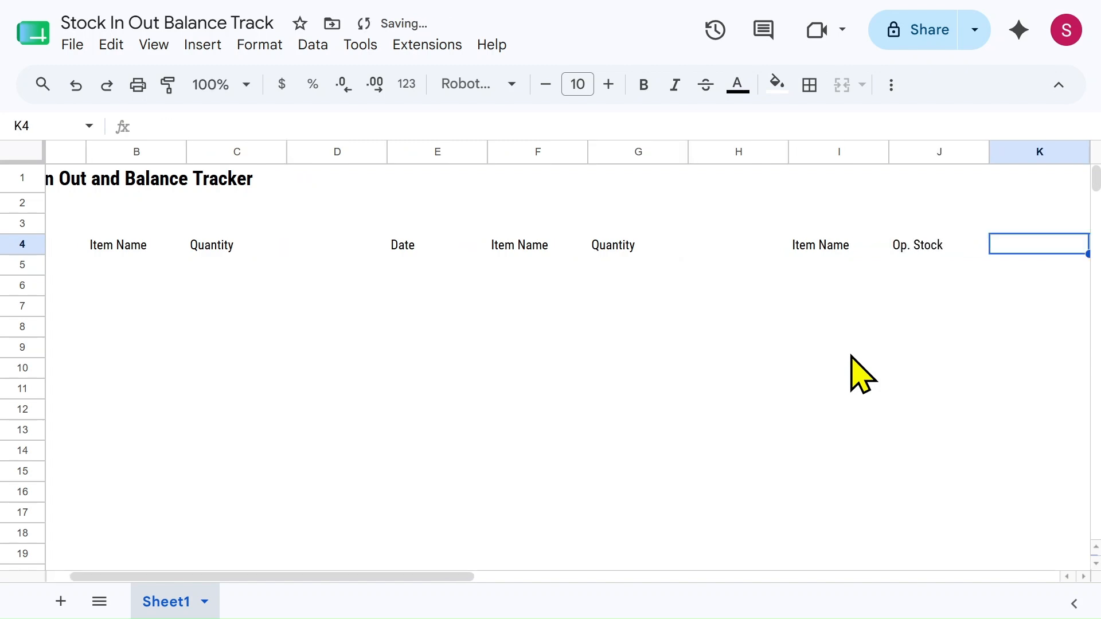
{"action": "type", "text": "Total I"}
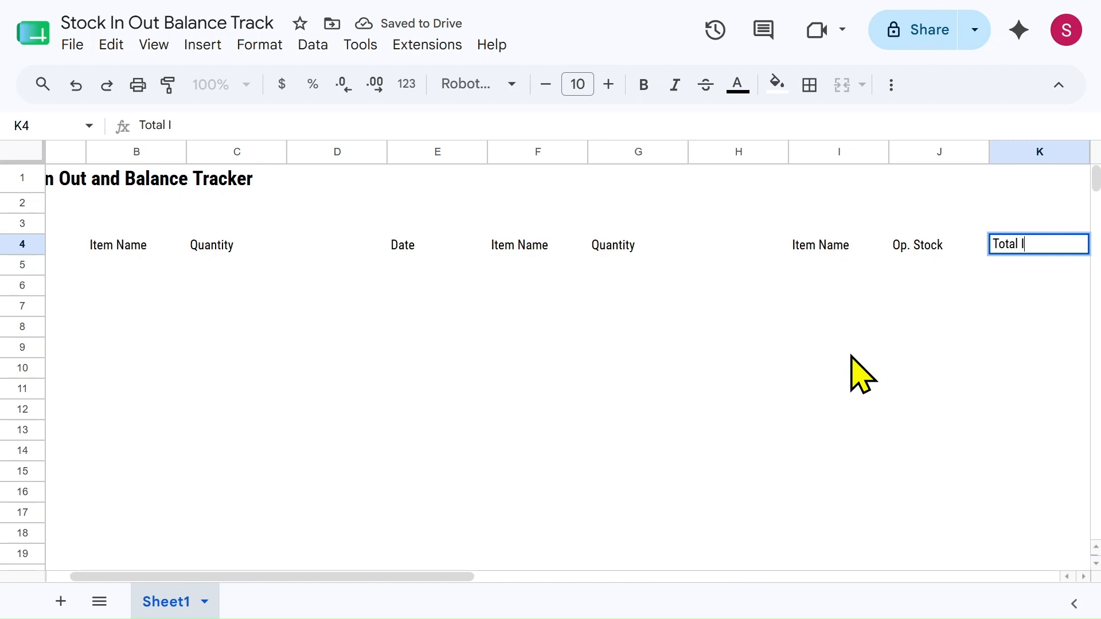
{"action": "type", "text": "N"}
{"action": "key", "text": "Tab"}
{"action": "type", "text": "T"}
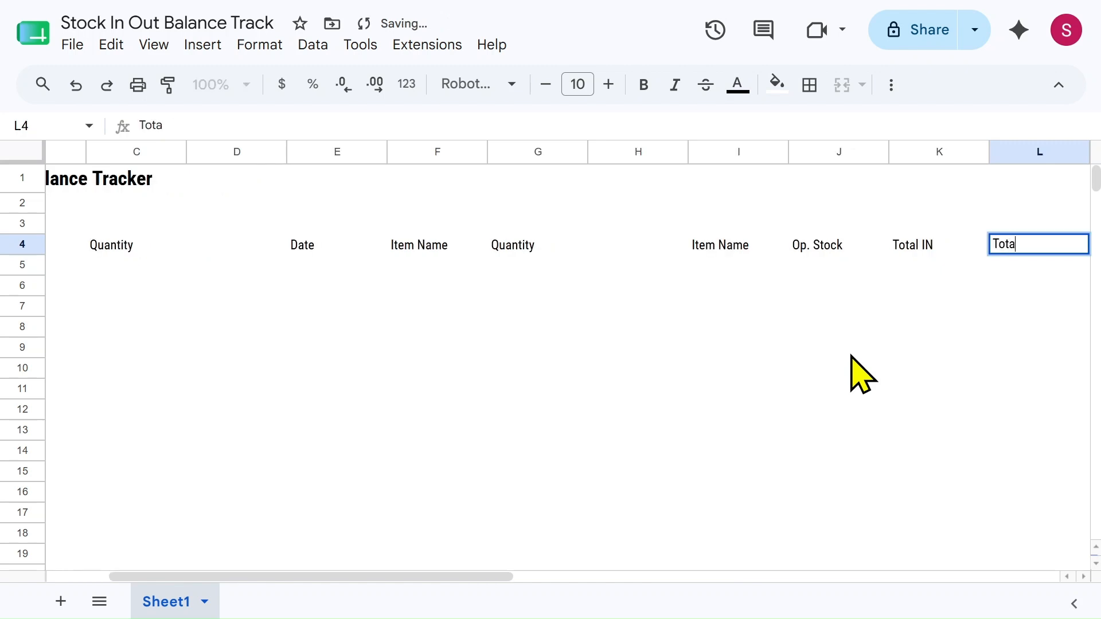
{"action": "key", "text": "Tab"}
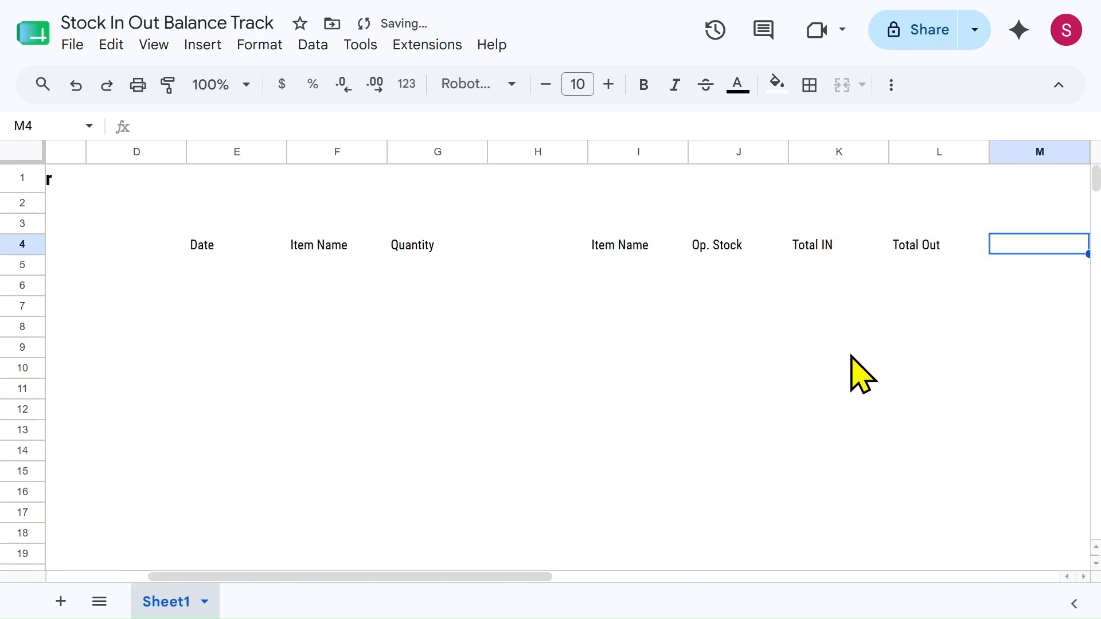
{"action": "type", "text": "Balance"}
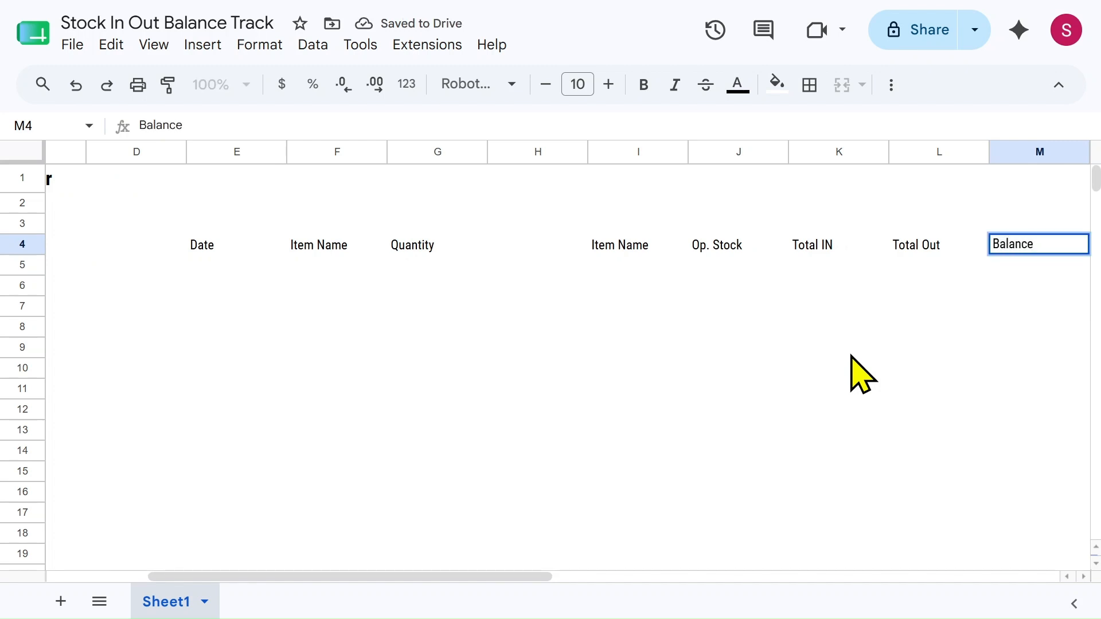
{"action": "left_click", "coordinate": [696, 331]}
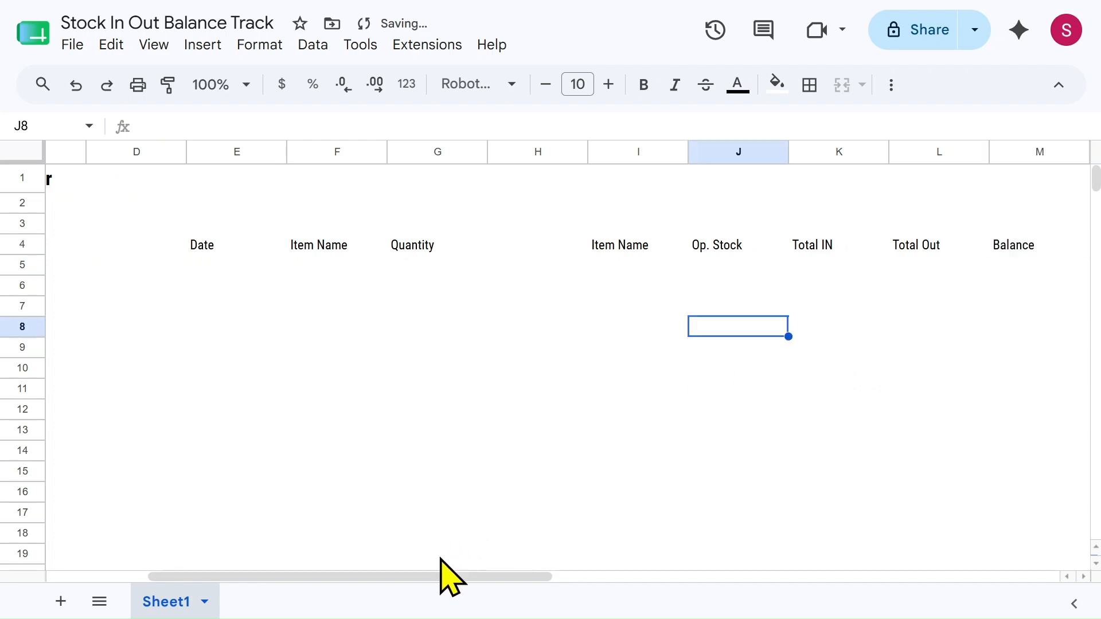
Step: Convert the range A4:C5 to a table
{"action": "left_click_drag", "start_coordinate": [462, 575], "coordinate": [312, 582]}
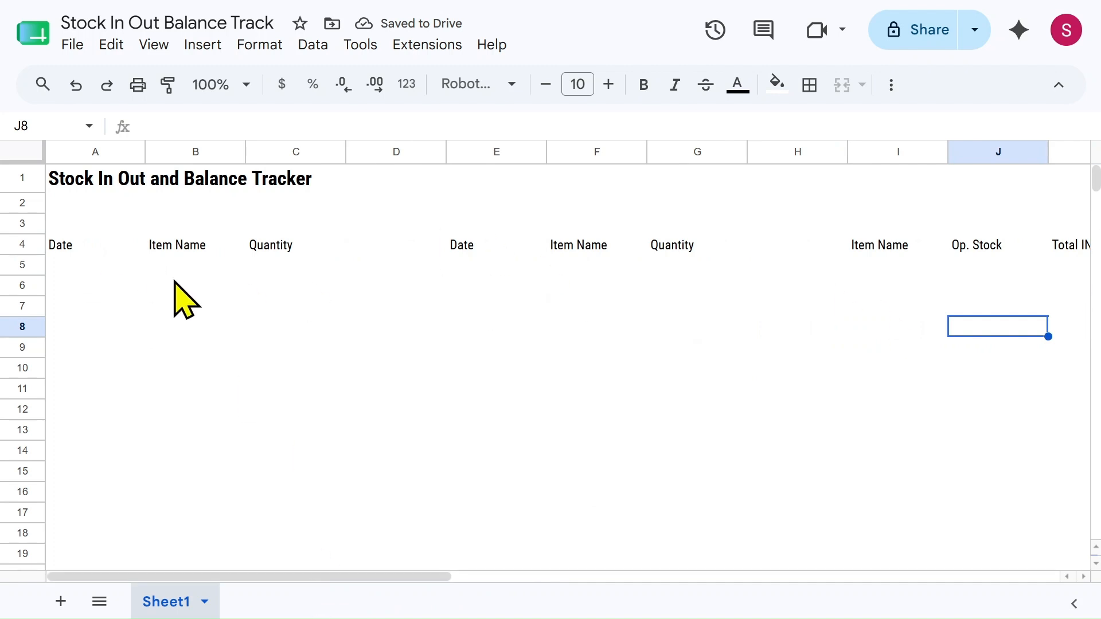
{"action": "left_click_drag", "start_coordinate": [57, 248], "coordinate": [265, 266]}
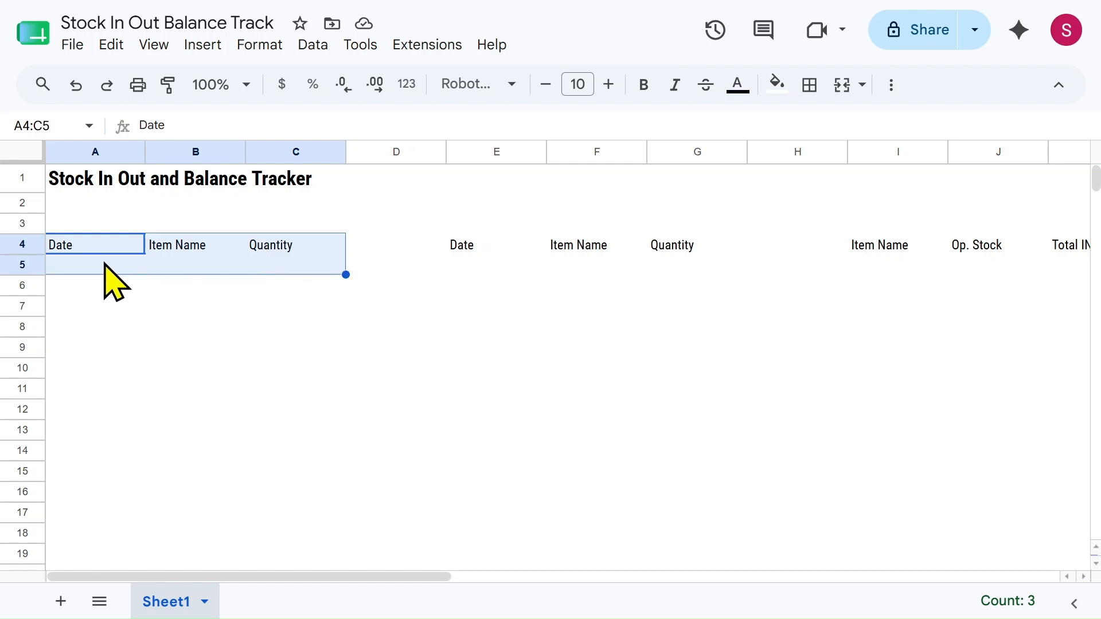
{"action": "left_click", "coordinate": [259, 46]}
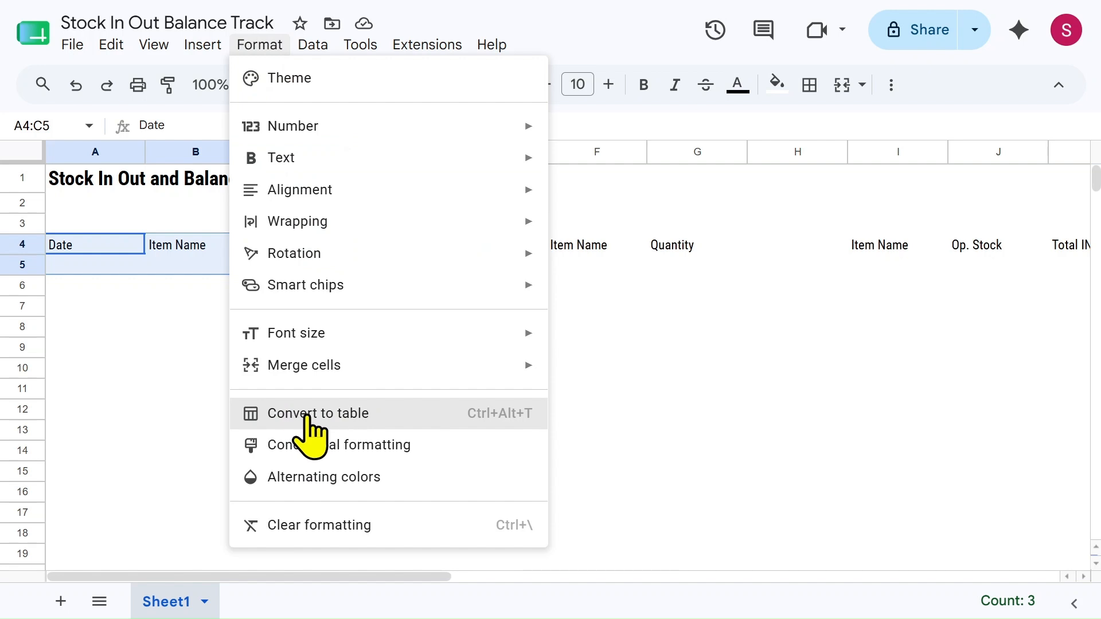
{"action": "left_click", "coordinate": [350, 414]}
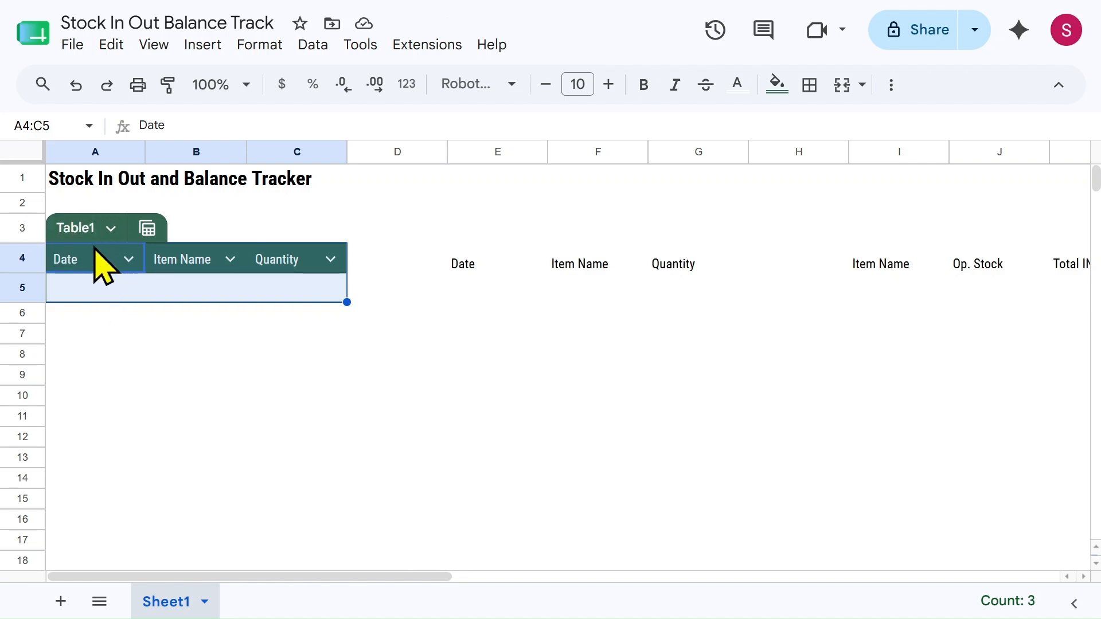
Step: Rename the table at A4:C5 as stock_in
{"action": "left_click", "coordinate": [92, 227]}
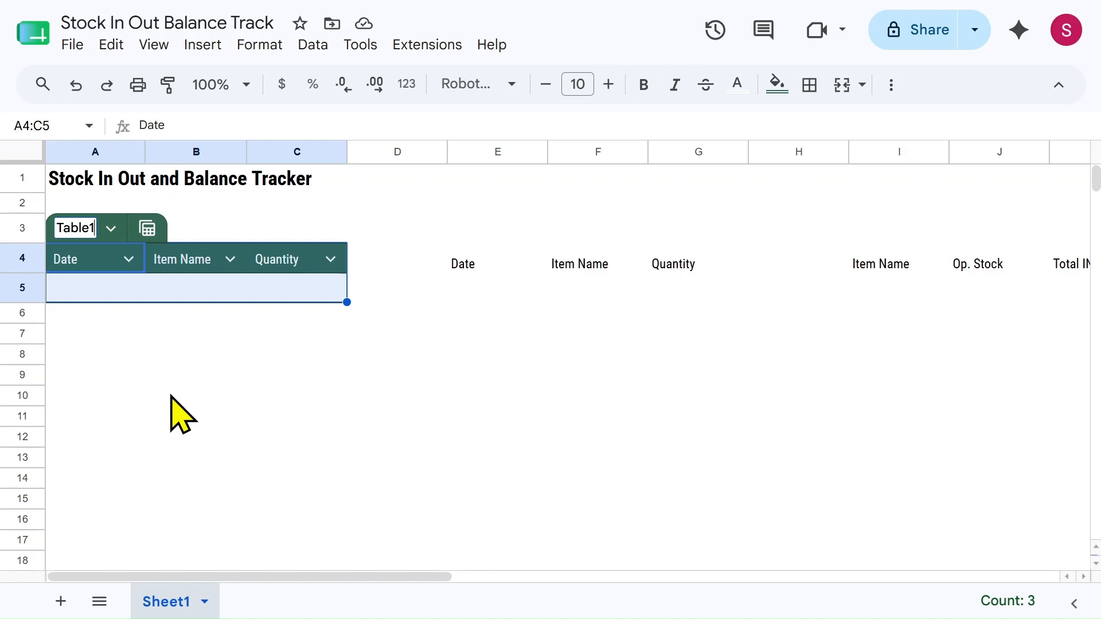
{"action": "key", "text": "BackSpace"}
{"action": "key", "text": "BackSpace"}
{"action": "key", "text": "BackSpace"}
{"action": "type", "text": "s"}
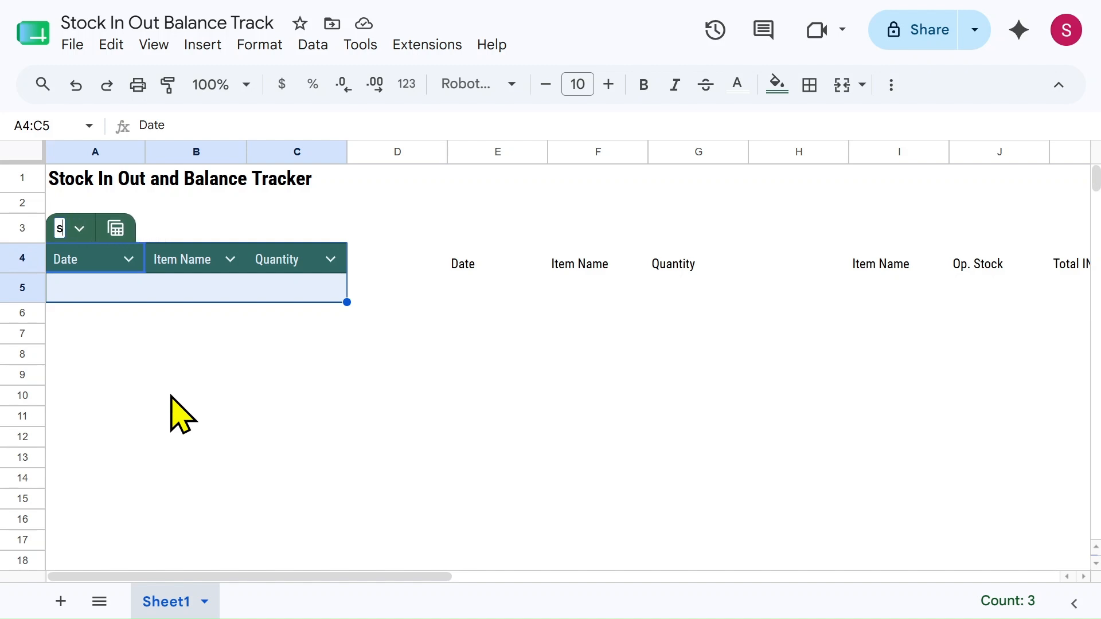
{"action": "type", "text": "tock_in"}
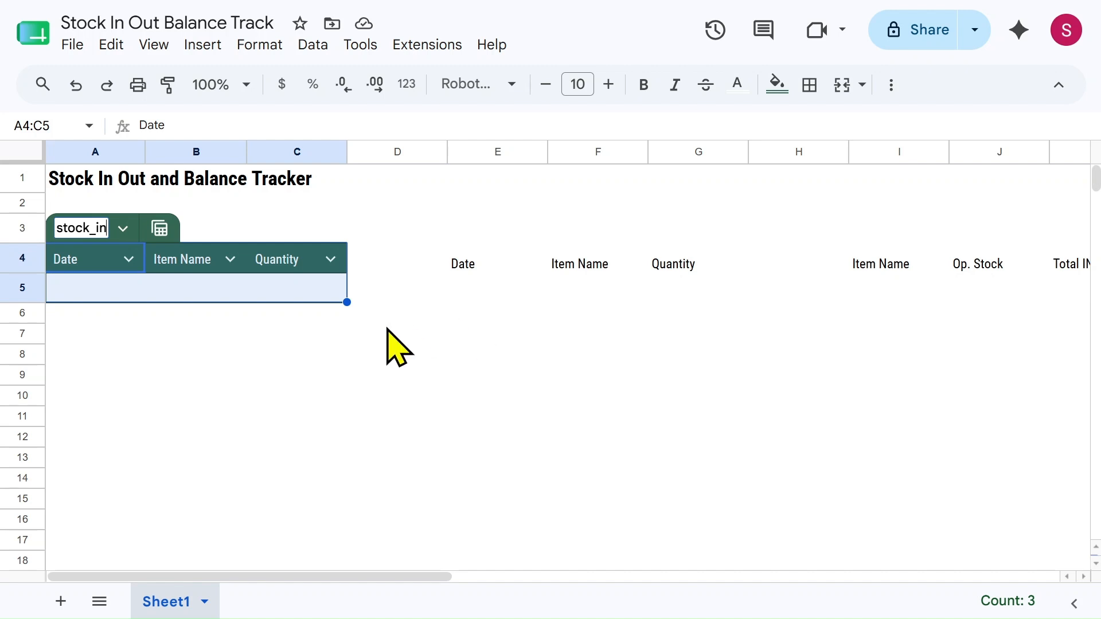
Step: Convert the range E4:G5 to a table
{"action": "left_click_drag", "start_coordinate": [459, 267], "coordinate": [667, 296]}
{"action": "left_click", "coordinate": [262, 49]}
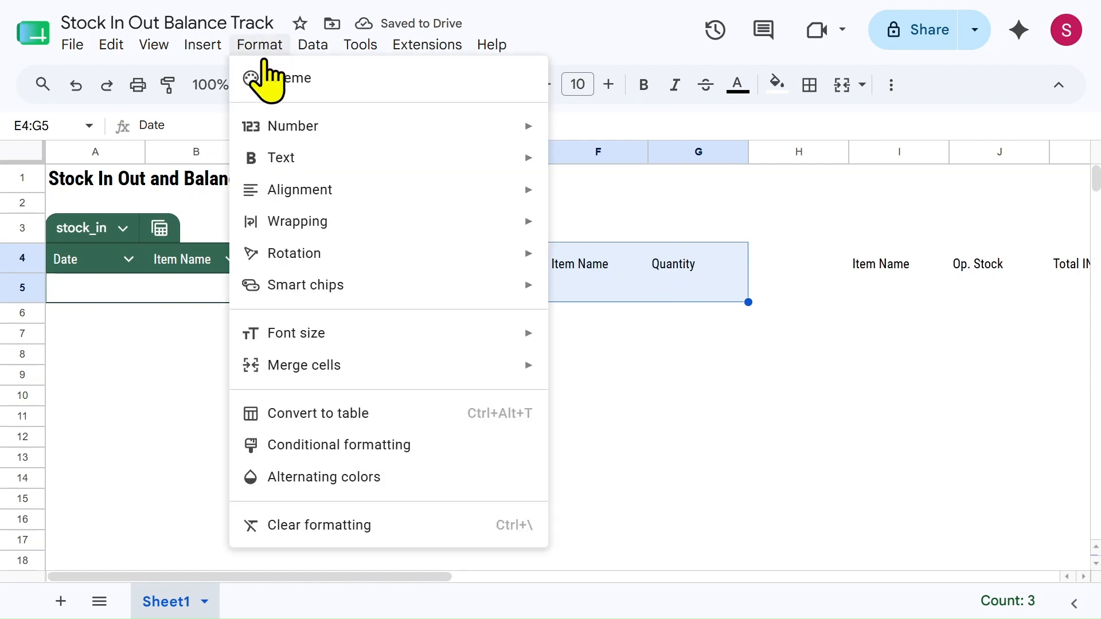
{"action": "left_click", "coordinate": [334, 415]}
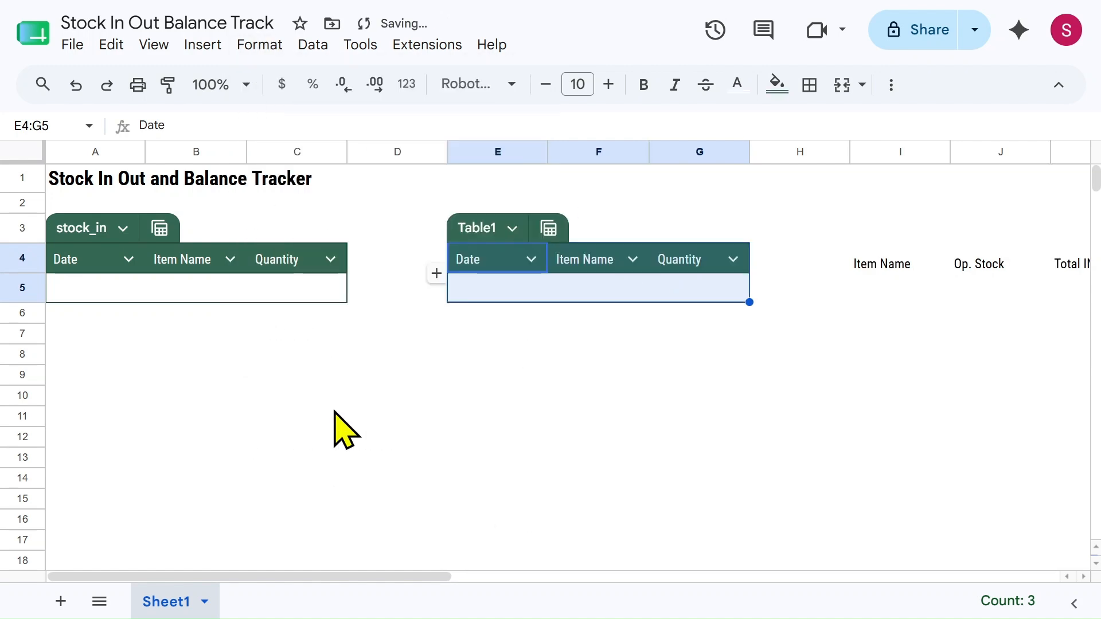
Step: Rename the table at E4:G5 as stock_out
{"action": "left_click", "coordinate": [499, 228]}
{"action": "key", "text": "BackSpace"}
{"action": "key", "text": "BackSpace"}
{"action": "key", "text": "BackSpace"}
{"action": "key", "text": "BackSpace"}
{"action": "key", "text": "BackSpace"}
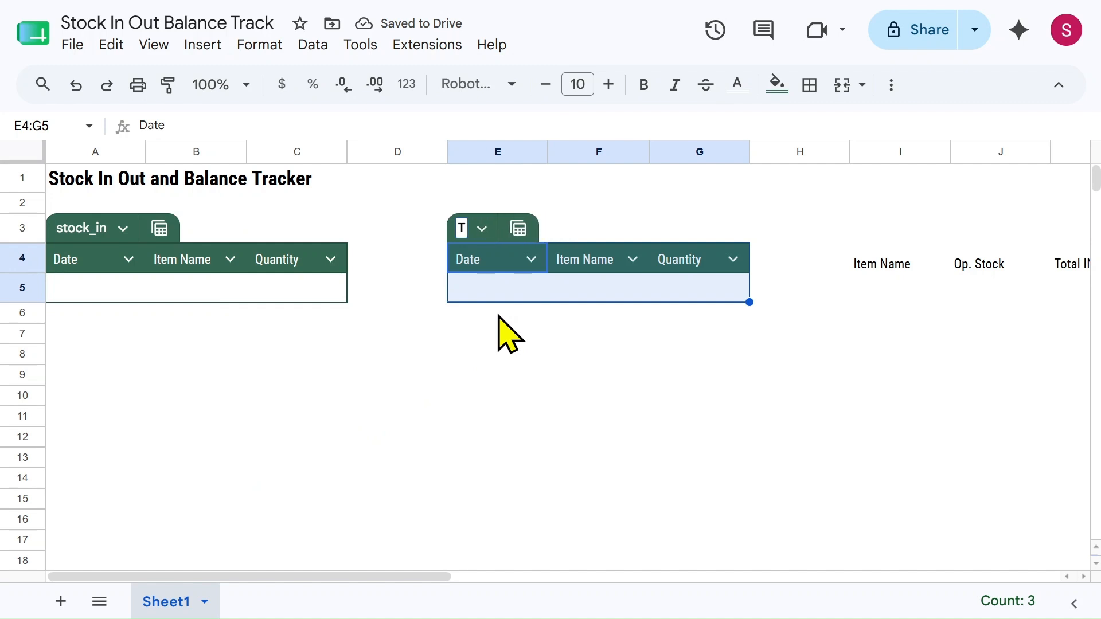
{"action": "key", "text": "BackSpace"}
{"action": "type", "text": "stock_"}
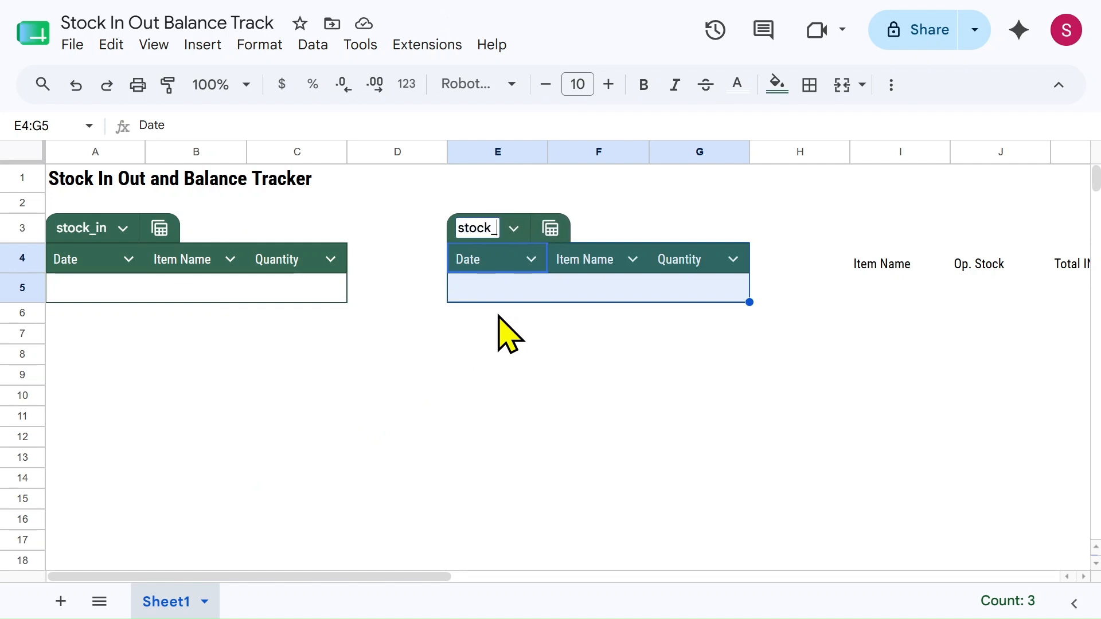
{"action": "type", "text": "out"}
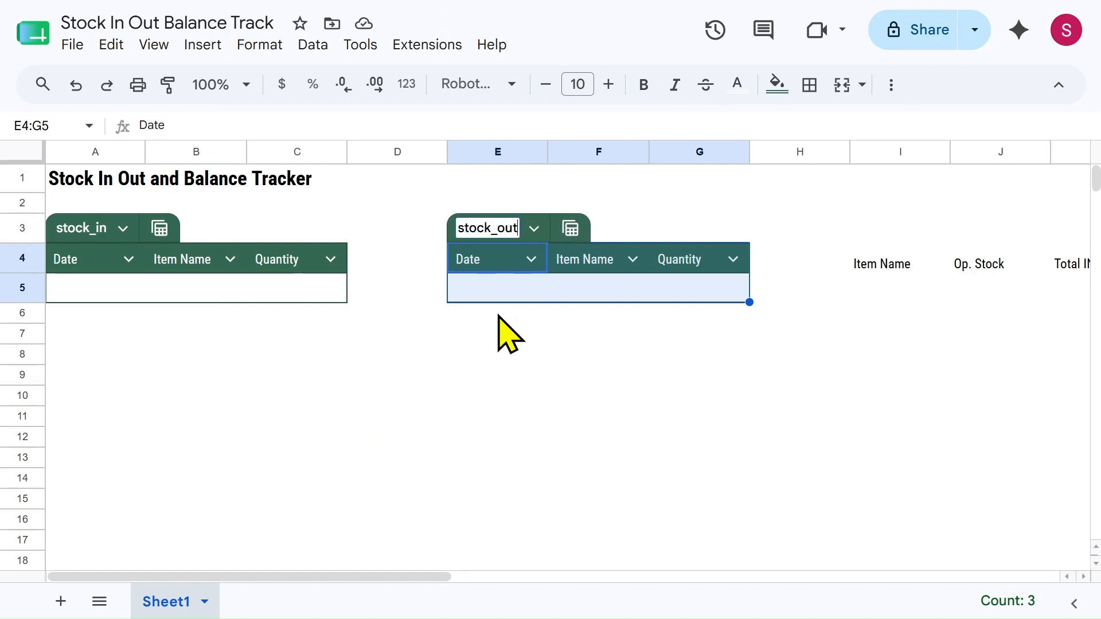
{"action": "left_click", "coordinate": [625, 337]}
Step: Convert the range I4:M5 to a table
{"action": "left_click_drag", "start_coordinate": [387, 575], "coordinate": [565, 590]}
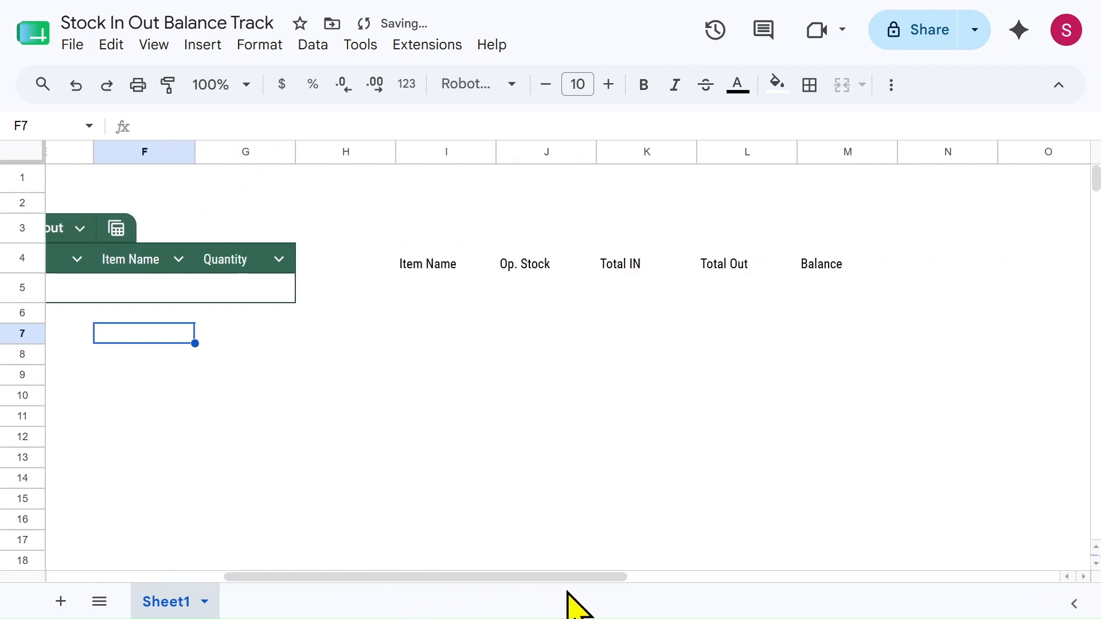
{"action": "left_click", "coordinate": [469, 269]}
{"action": "left_click_drag", "start_coordinate": [469, 269], "coordinate": [821, 300]}
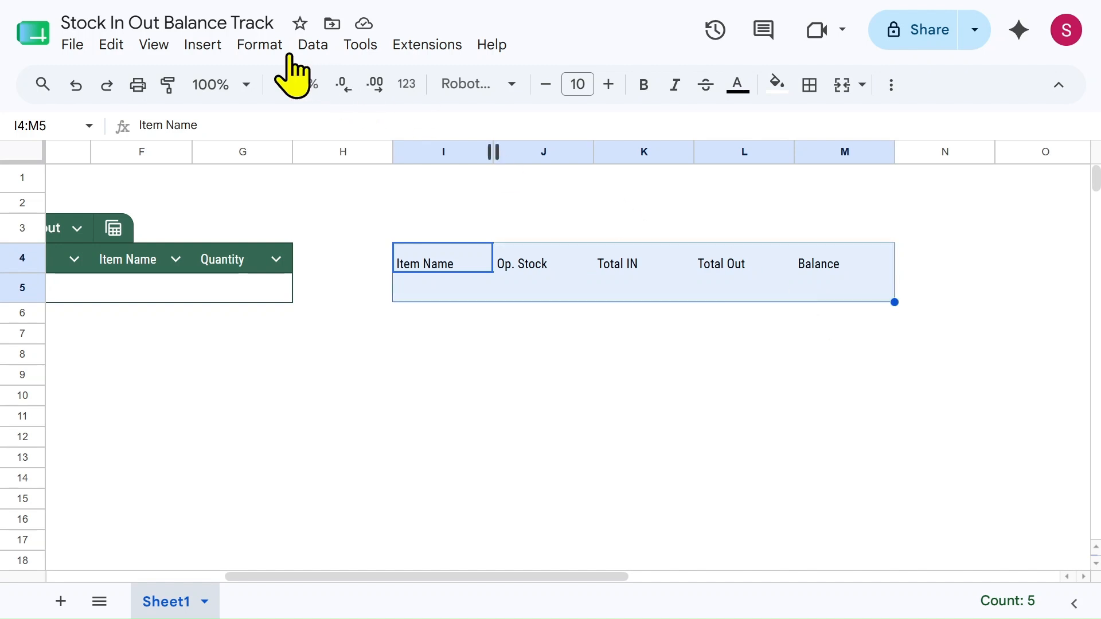
{"action": "left_click", "coordinate": [259, 45]}
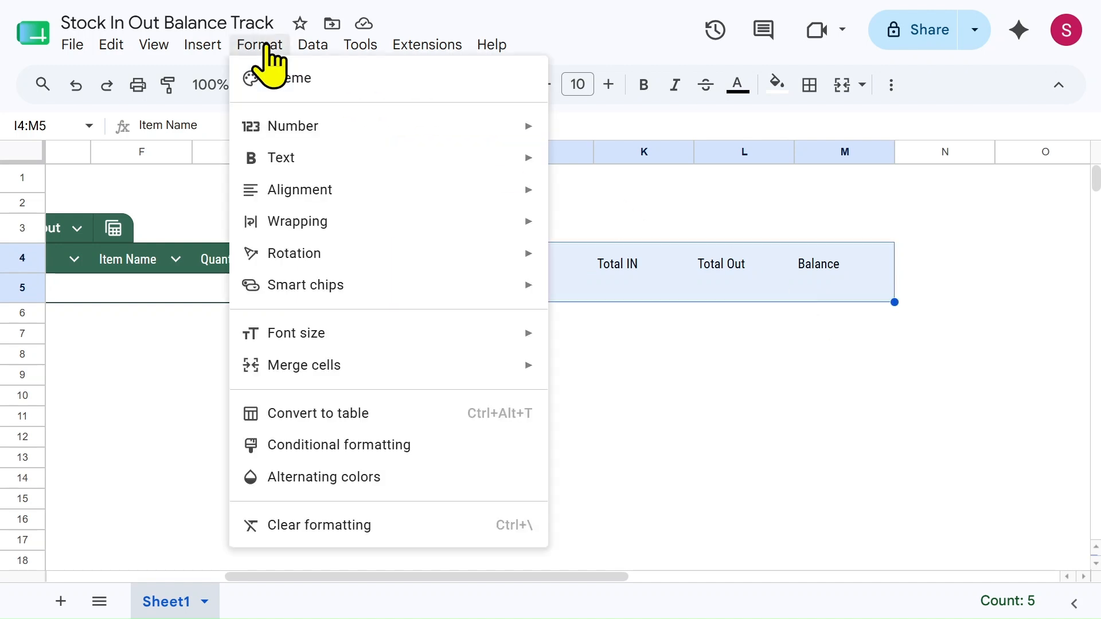
{"action": "left_click", "coordinate": [343, 417]}
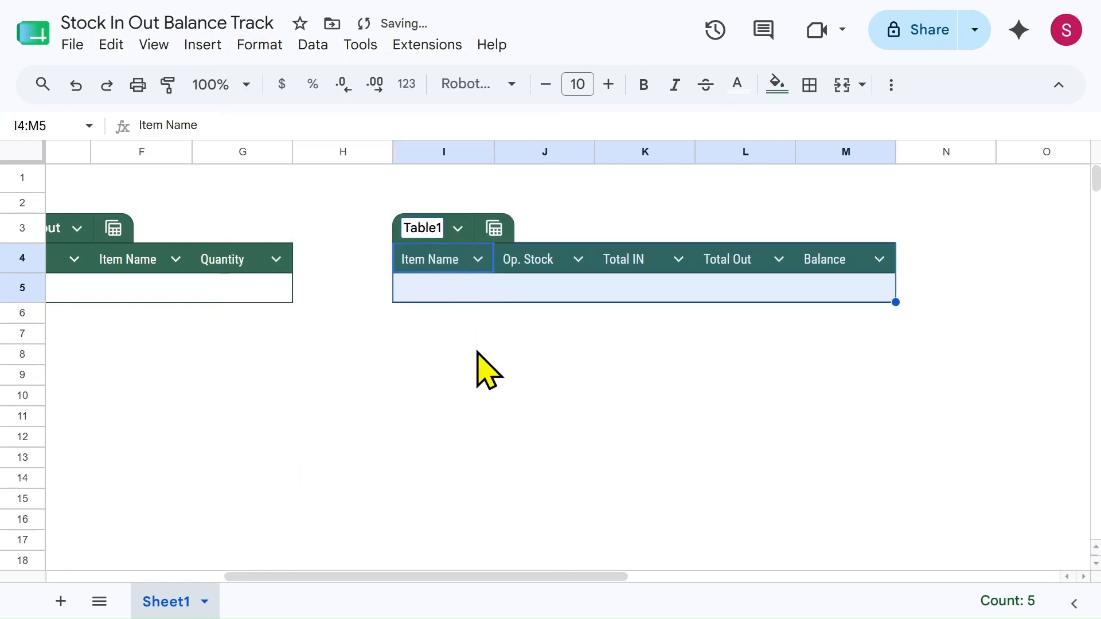
Step: Rename the table at I4:M5 as stock_balance
{"action": "key", "text": "BackSpace"}
{"action": "key", "text": "BackSpace"}
{"action": "key", "text": "BackSpace"}
{"action": "key", "text": "BackSpace"}
{"action": "key", "text": "BackSpace"}
{"action": "key", "text": "BackSpace"}
{"action": "type", "text": "stock"}
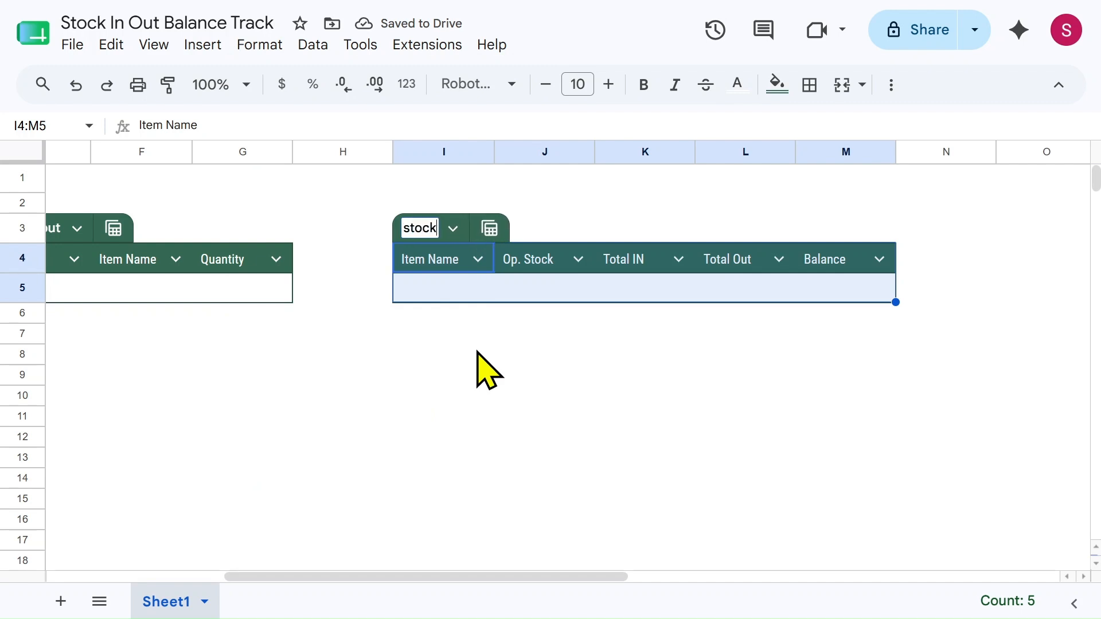
{"action": "type", "text": "_balance"}
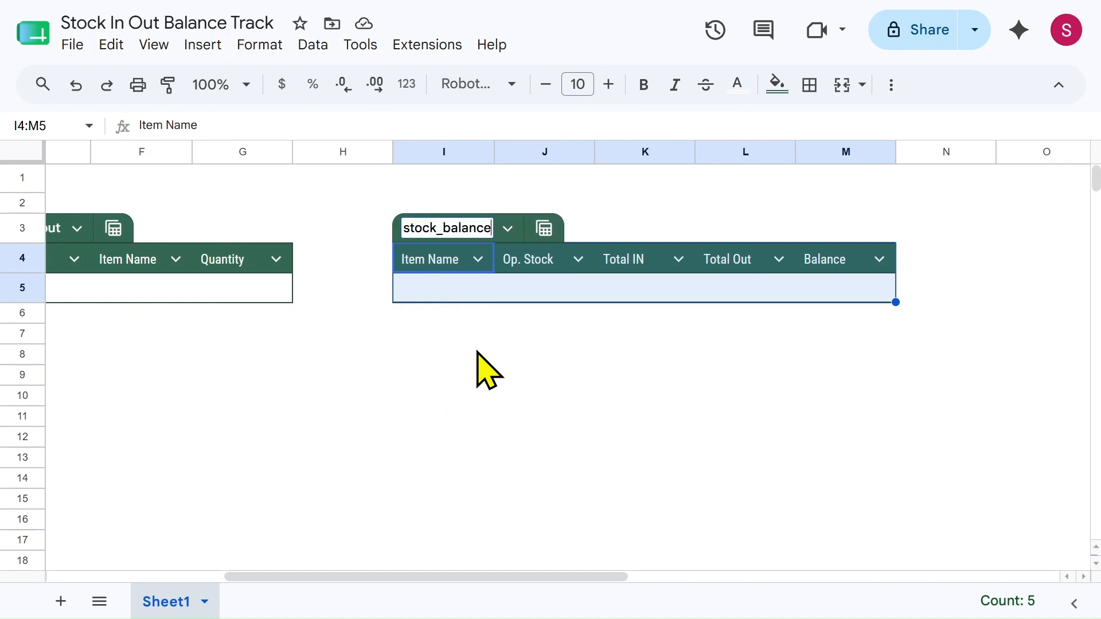
{"action": "left_click", "coordinate": [478, 354]}
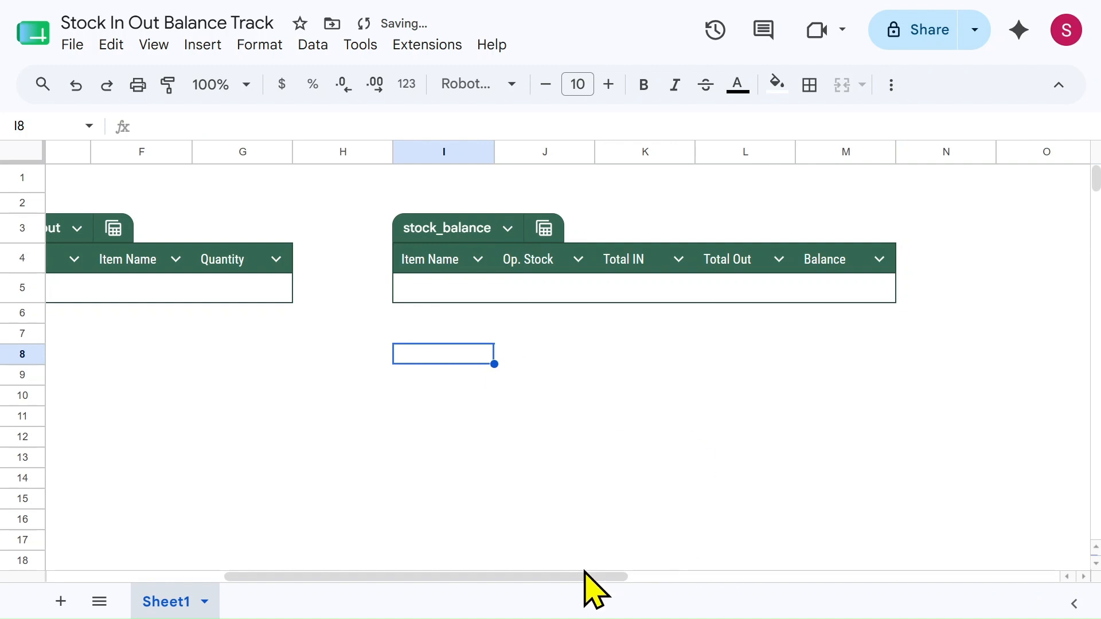
Step: Narrow the empty spacer columns D and H between the three tables
{"action": "left_click_drag", "start_coordinate": [568, 578], "coordinate": [343, 589]}
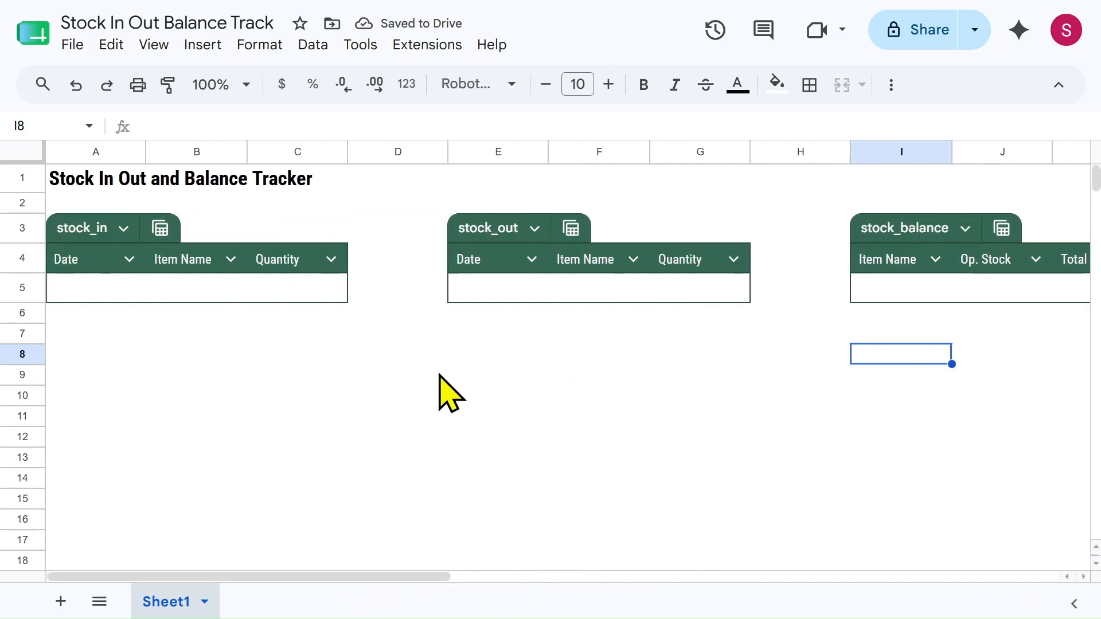
{"action": "left_click_drag", "start_coordinate": [449, 150], "coordinate": [367, 150]}
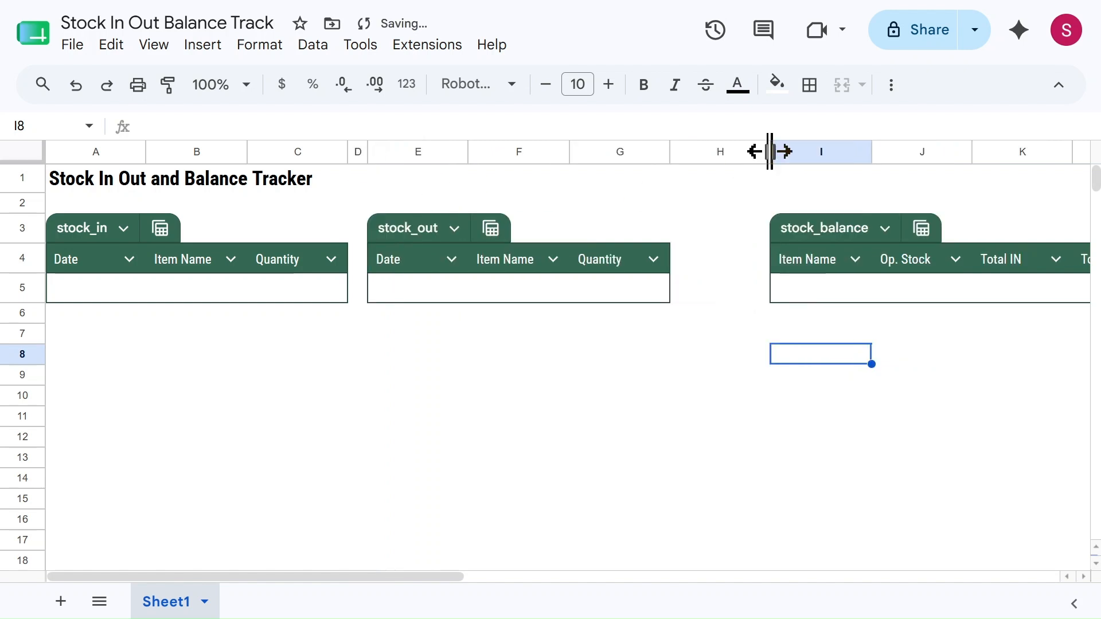
{"action": "left_click_drag", "start_coordinate": [769, 151], "coordinate": [701, 150]}
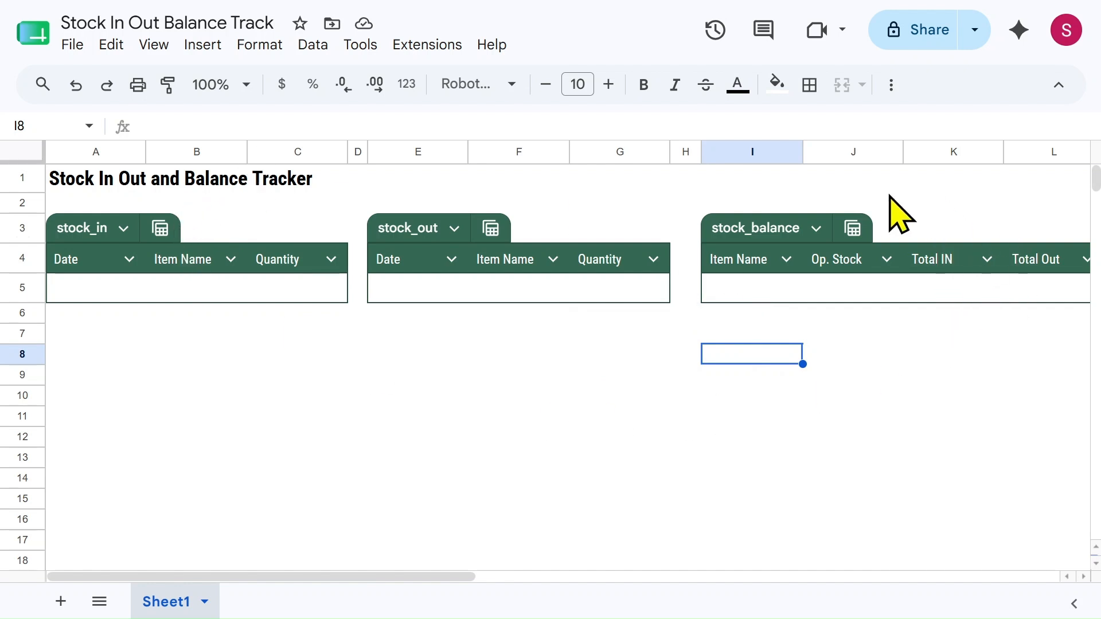
Step: Narrow column A, spacer column H and the stock_balance columns I to M so all three tables fit on screen
{"action": "left_click_drag", "start_coordinate": [903, 157], "coordinate": [880, 159]}
{"action": "left_click_drag", "start_coordinate": [981, 158], "coordinate": [967, 159]}
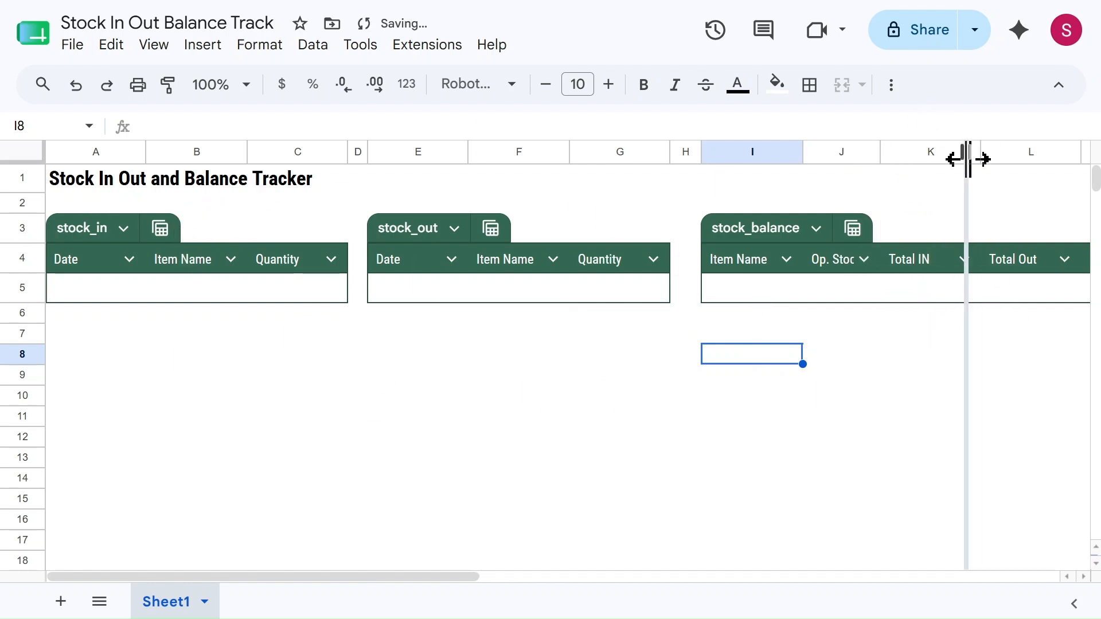
{"action": "left_click_drag", "start_coordinate": [1067, 159], "coordinate": [1033, 159]}
{"action": "left_click_drag", "start_coordinate": [967, 157], "coordinate": [954, 157]}
{"action": "left_click_drag", "start_coordinate": [701, 157], "coordinate": [694, 157]}
{"action": "left_click_drag", "start_coordinate": [145, 158], "coordinate": [132, 159]}
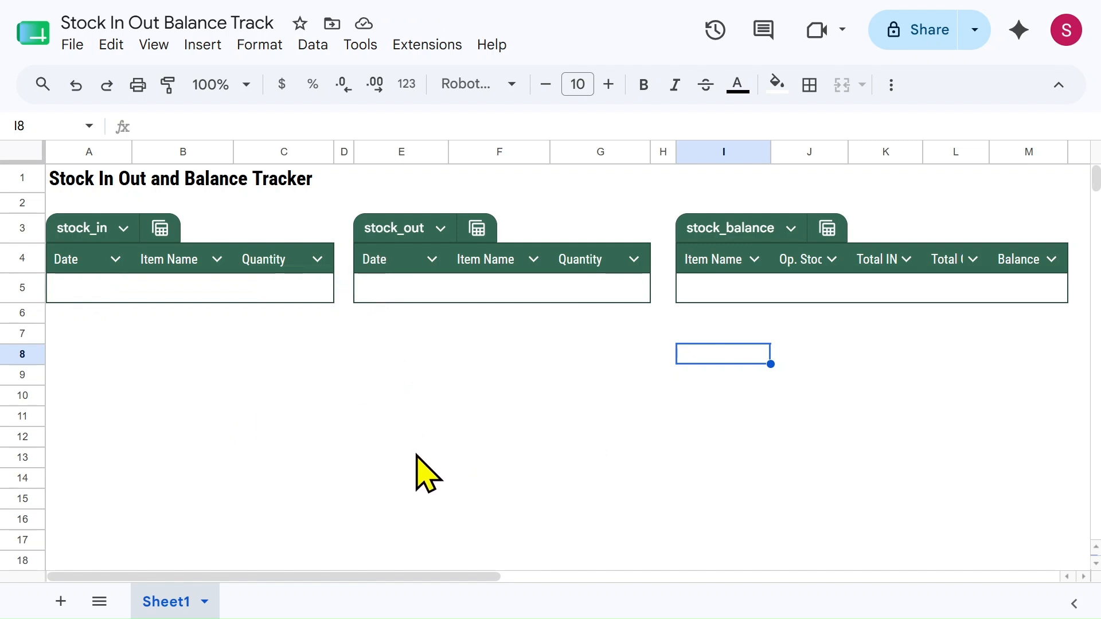
Step: Set the column type of the stock_in table's Date column to Date
{"action": "left_click", "coordinate": [116, 260]}
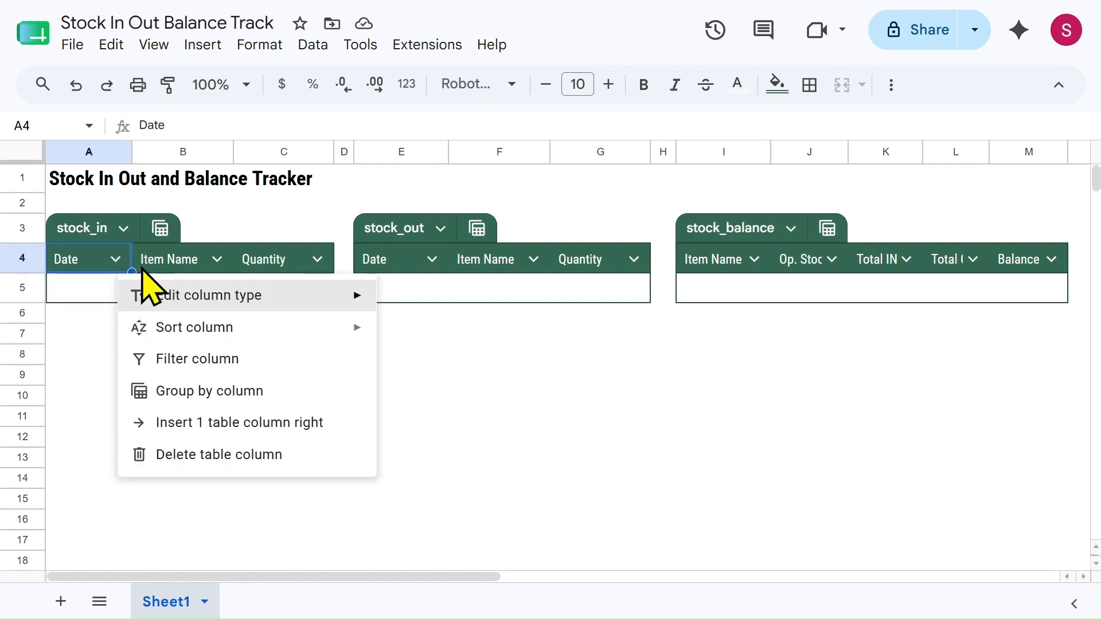
{"action": "mouse_move", "coordinate": [223, 296]}
{"action": "mouse_move", "coordinate": [447, 370]}
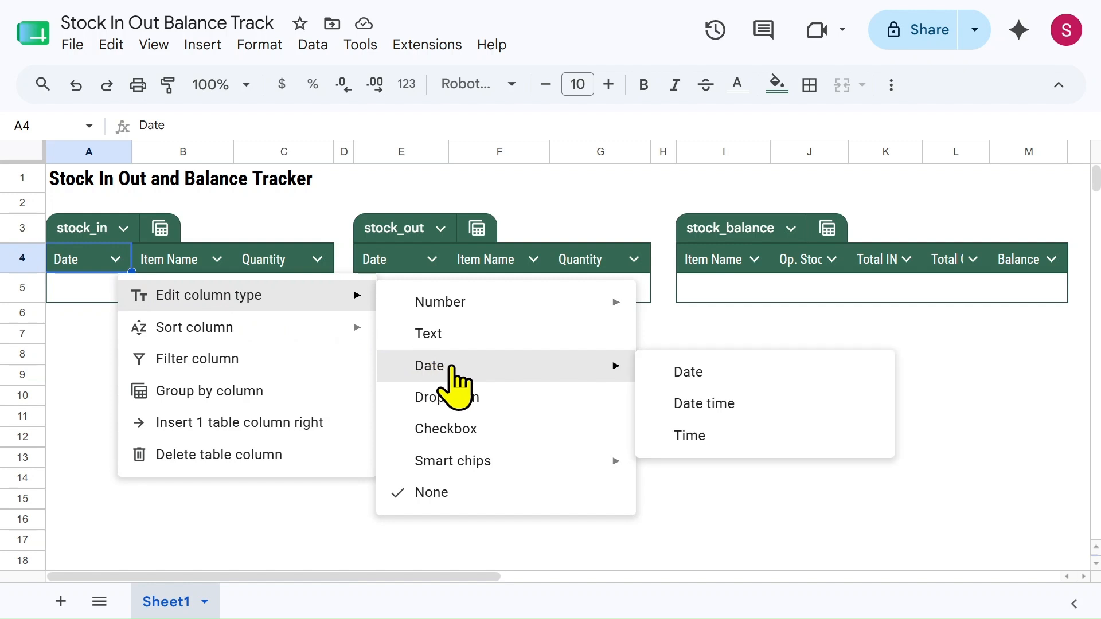
{"action": "left_click", "coordinate": [689, 373]}
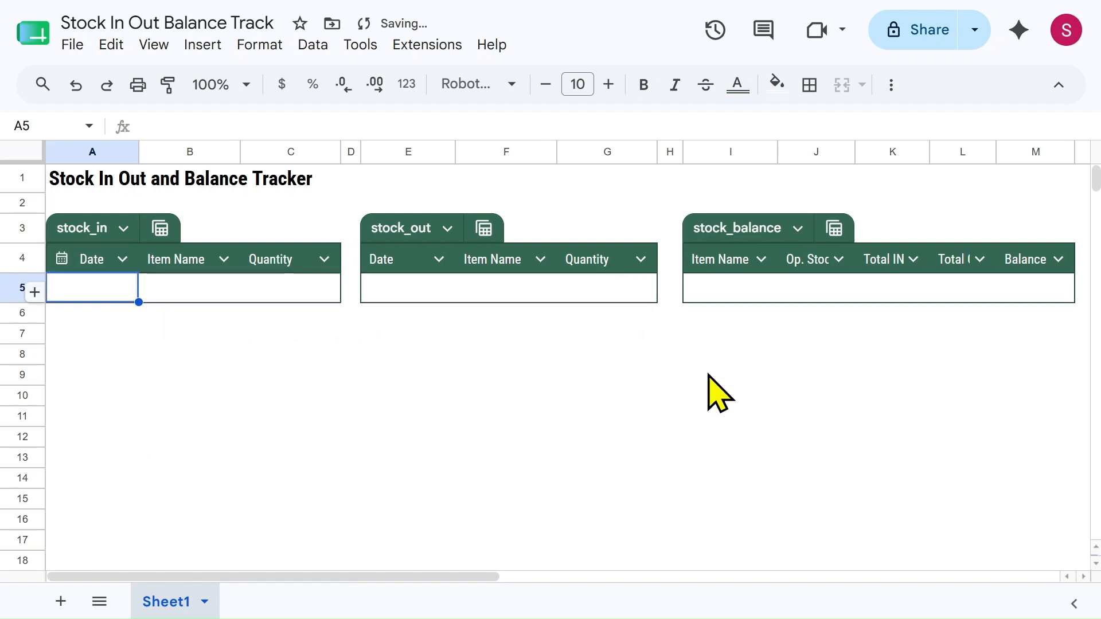
Step: Set the column type of the stock_out table's Date column to Date
{"action": "left_click", "coordinate": [442, 265]}
{"action": "mouse_move", "coordinate": [519, 299]}
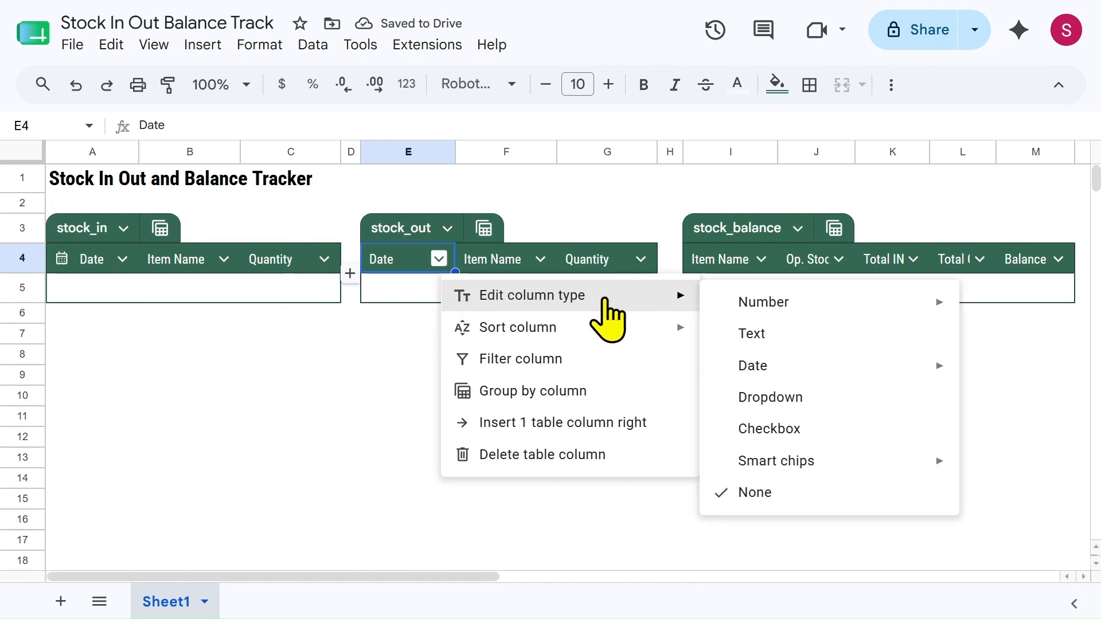
{"action": "mouse_move", "coordinate": [781, 368]}
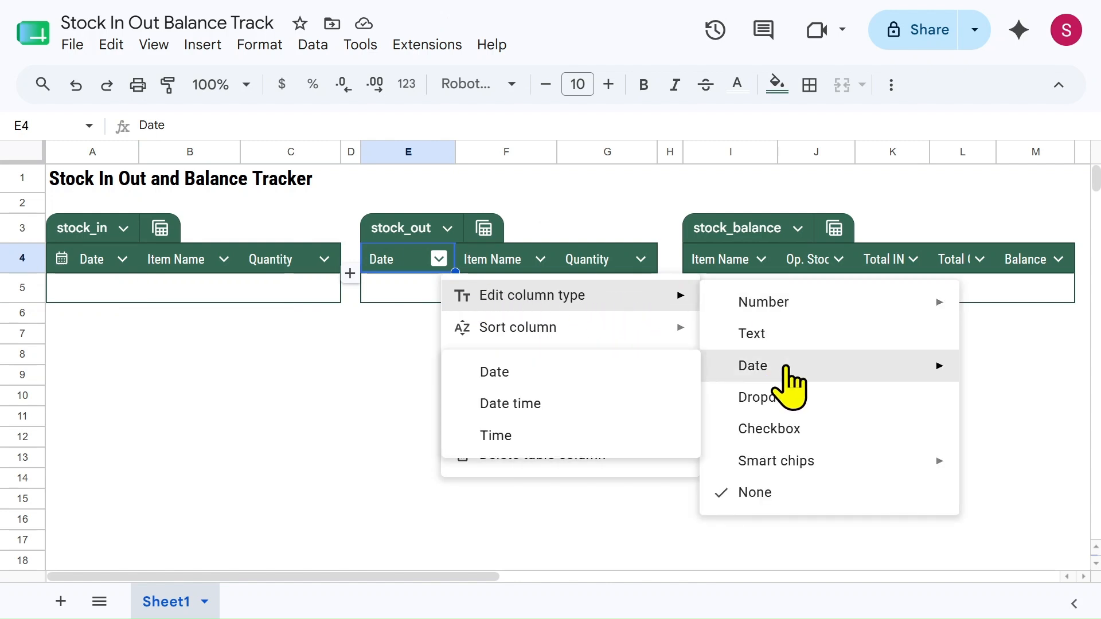
{"action": "left_click", "coordinate": [525, 380]}
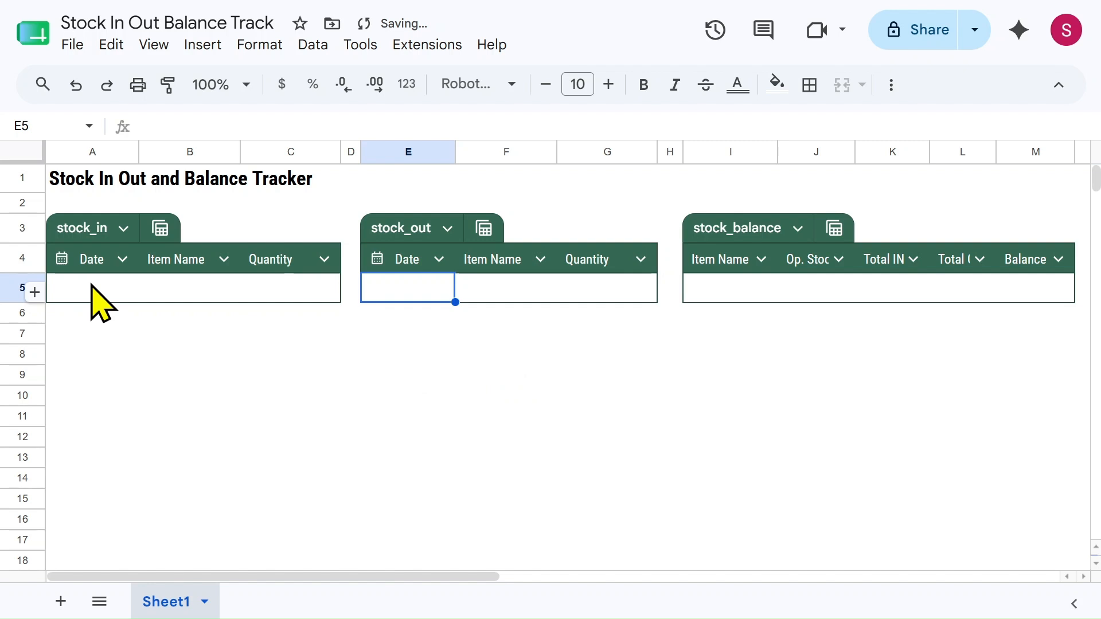
Step: Check the date pickers in cells A5 and E5 without choosing a date
{"action": "left_click", "coordinate": [106, 295]}
{"action": "double_click", "coordinate": [112, 287]}
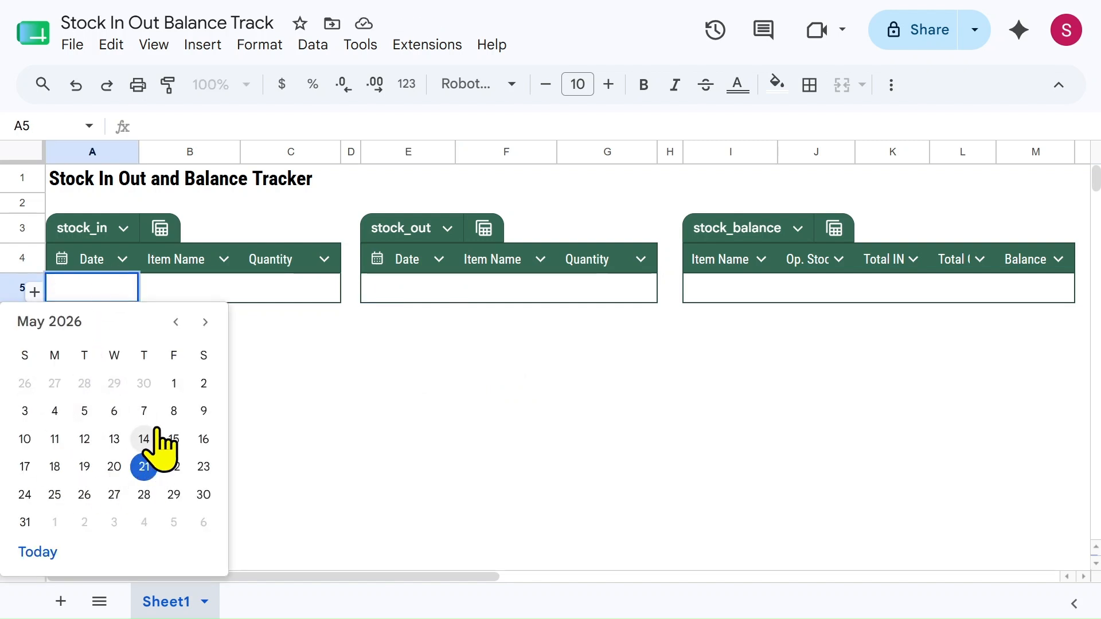
{"action": "left_click", "coordinate": [410, 286]}
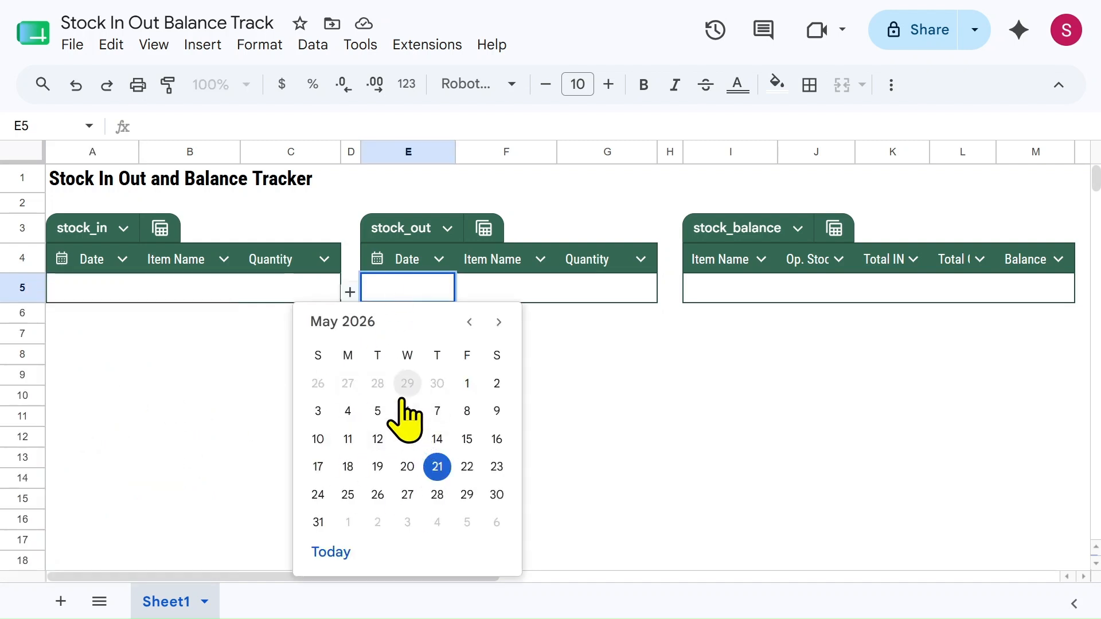
{"action": "left_click", "coordinate": [571, 373]}
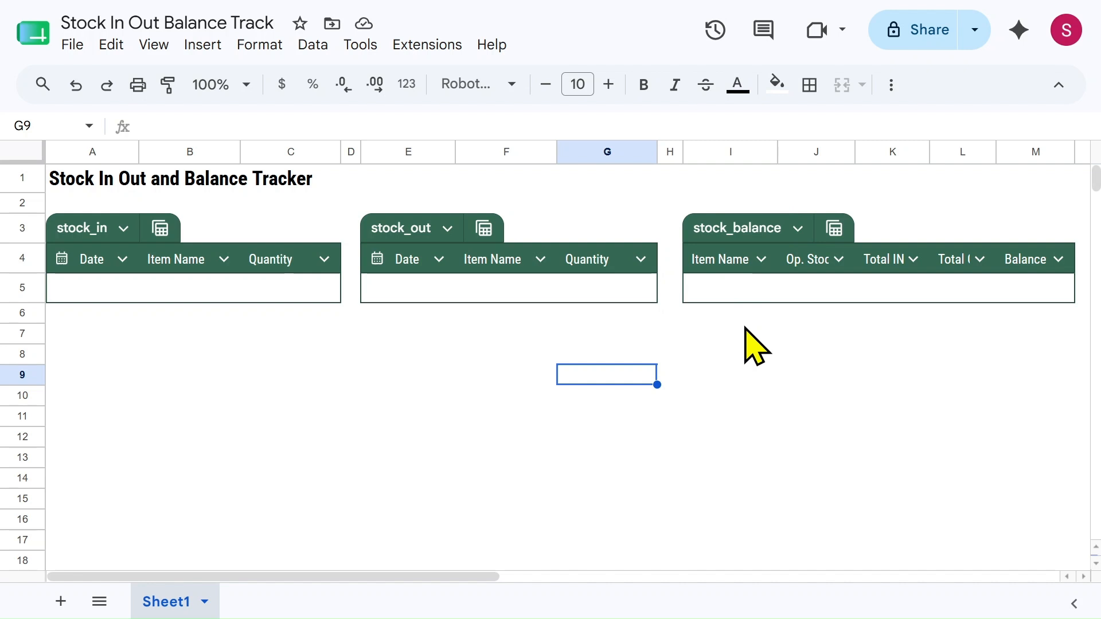
Step: Enter the item names Television, Fan, Heater, Rice Cooker, Refrigerator and Mixture in cells I5 to I10 of stock_balance
{"action": "left_click", "coordinate": [721, 299]}
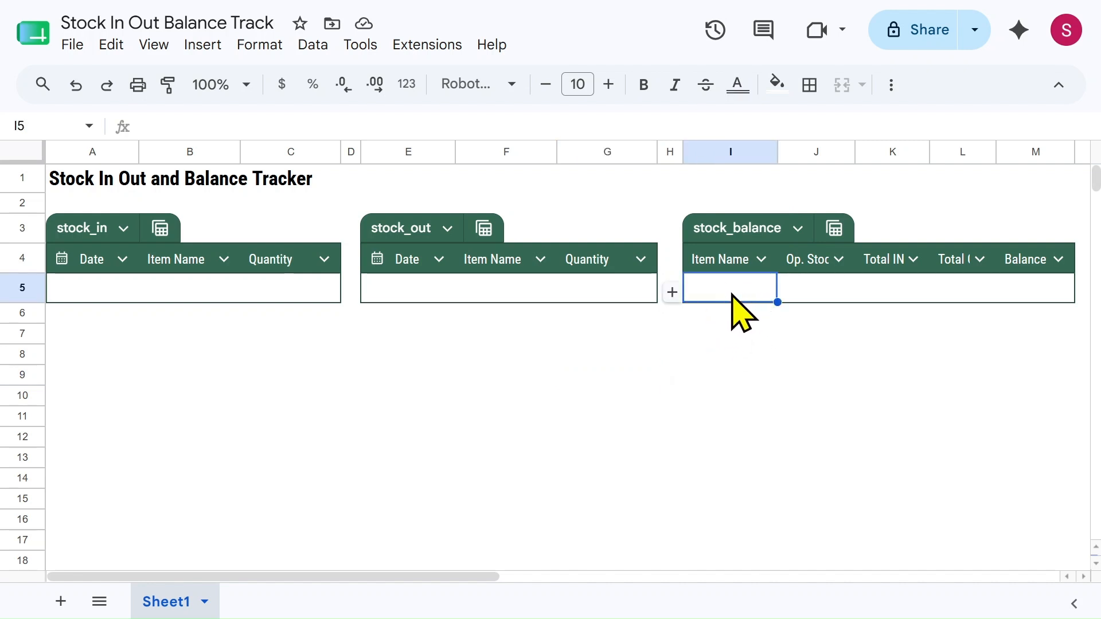
{"action": "type", "text": "Television Fan Heater Rice Cooker Refrigerator"}
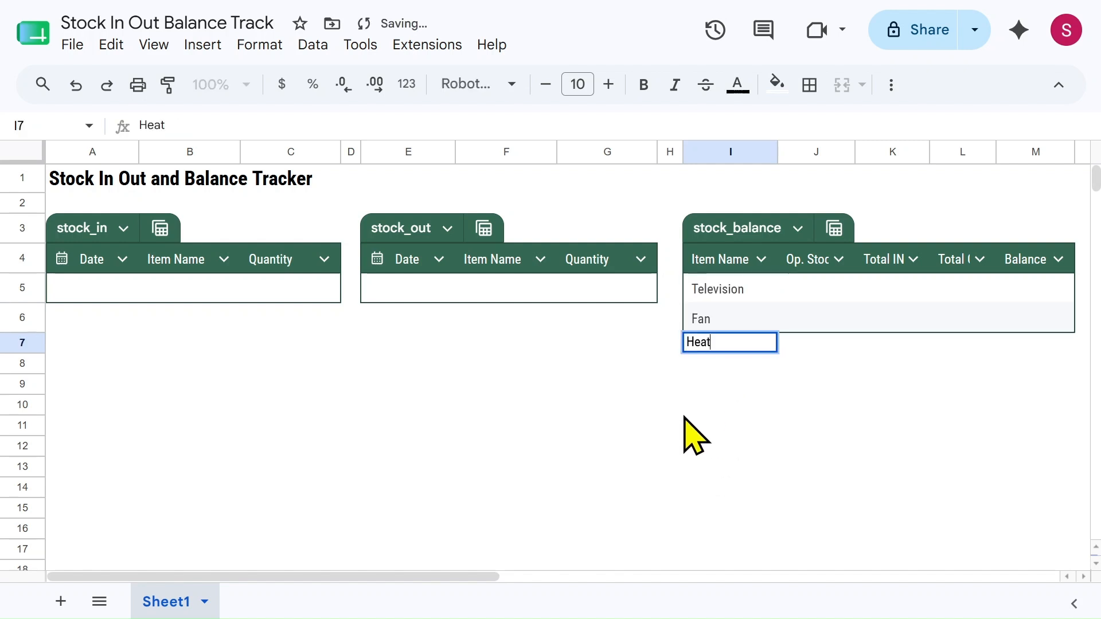
{"action": "key", "text": "Return"}
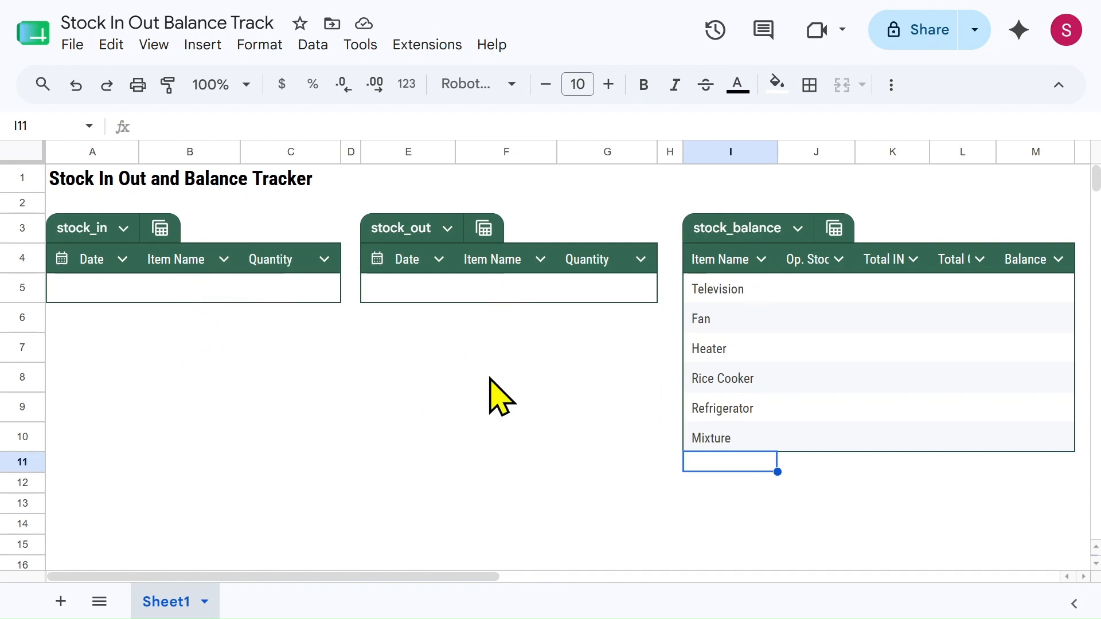
Step: Give the stock_in Item Name column a dropdown from the range stock_balance[Item Name] and check its list in cell B5
{"action": "left_click", "coordinate": [188, 287]}
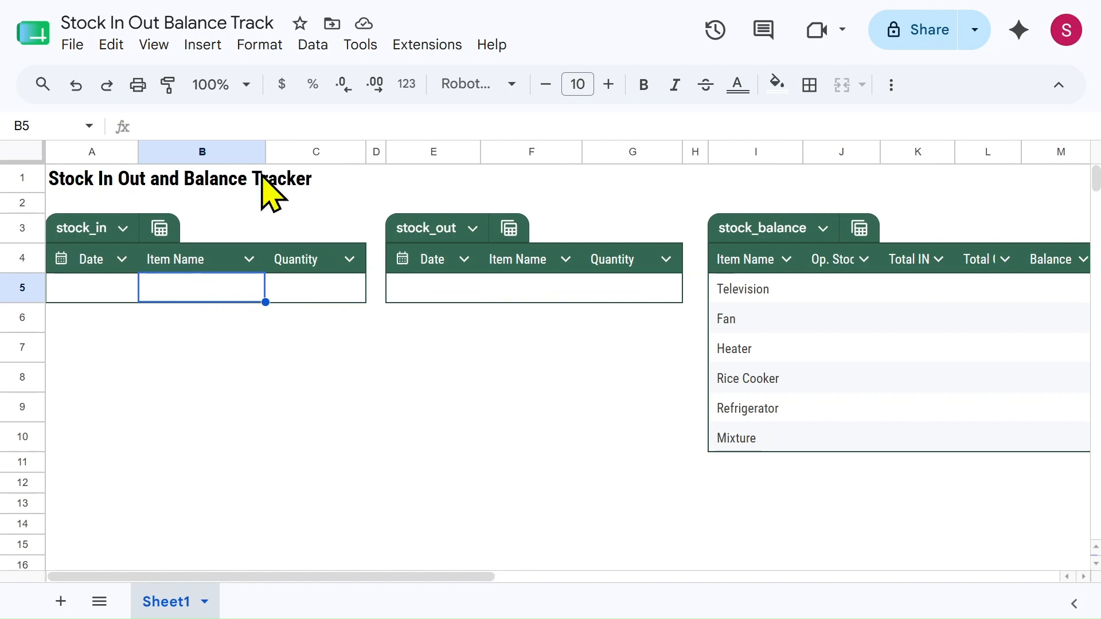
{"action": "left_click", "coordinate": [312, 45]}
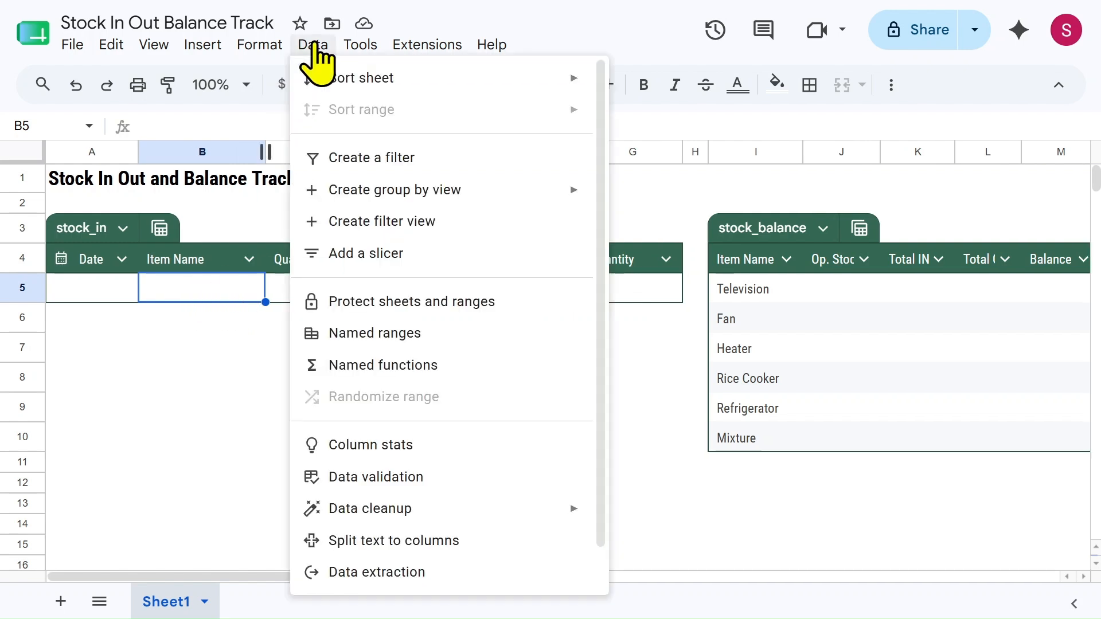
{"action": "left_click", "coordinate": [395, 478]}
{"action": "left_click", "coordinate": [1007, 158]}
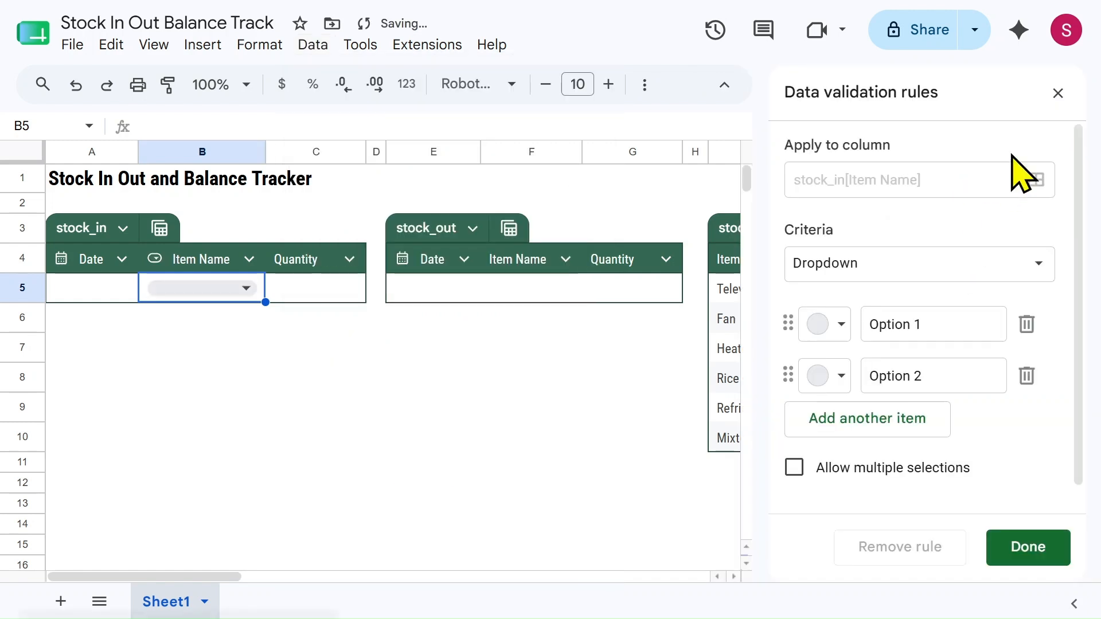
{"action": "left_click", "coordinate": [834, 265]}
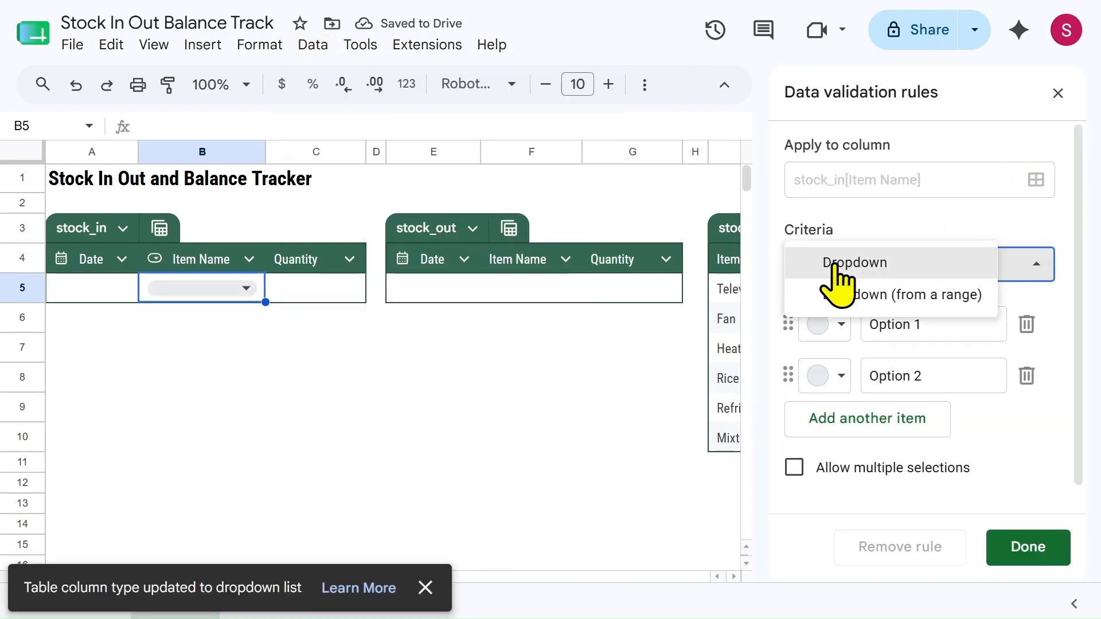
{"action": "left_click", "coordinate": [904, 295]}
{"action": "left_click", "coordinate": [816, 325]}
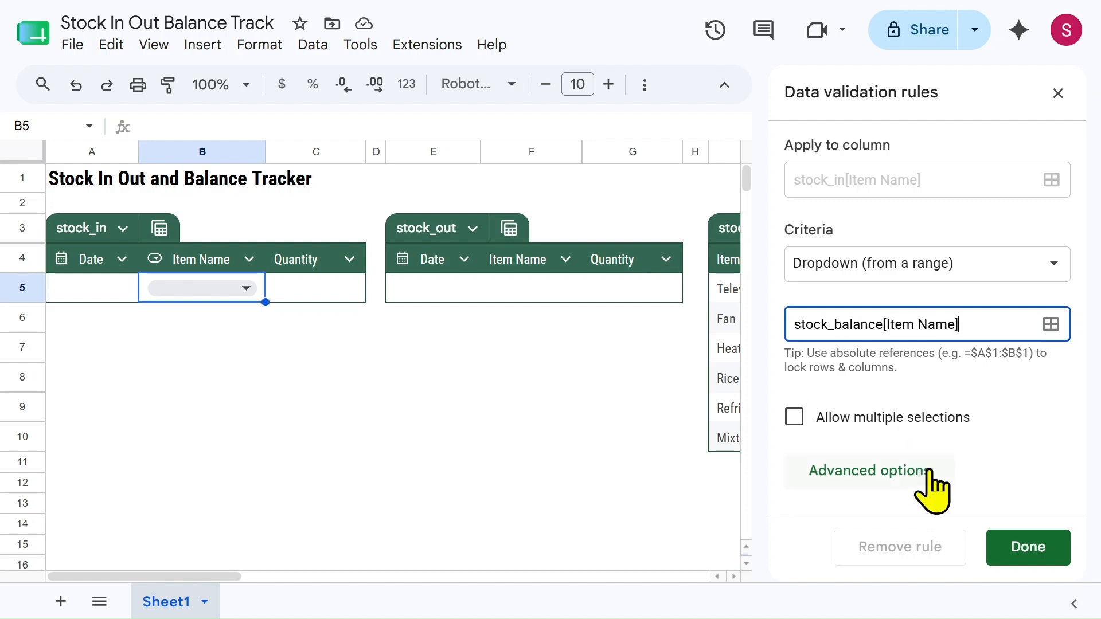
{"action": "left_click", "coordinate": [1027, 550]}
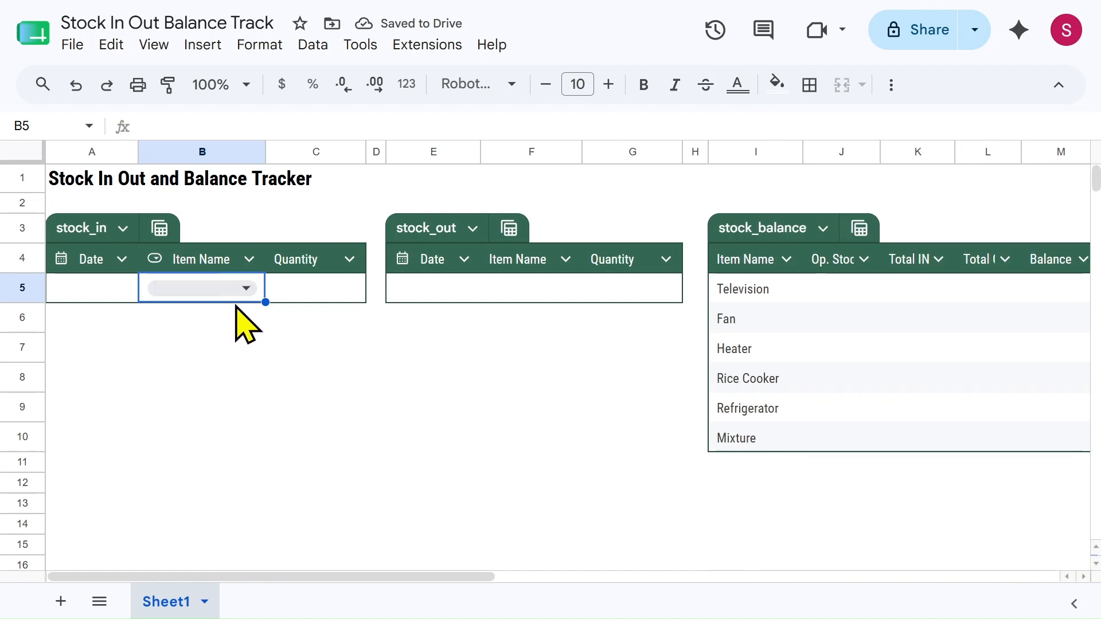
{"action": "left_click", "coordinate": [246, 288]}
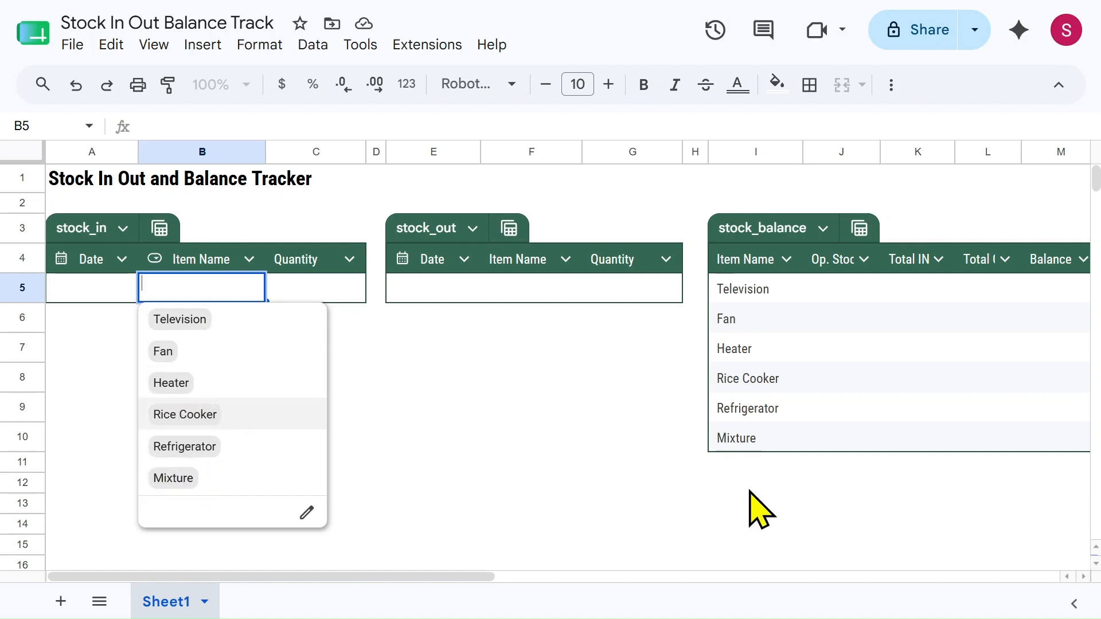
{"action": "left_click", "coordinate": [748, 461]}
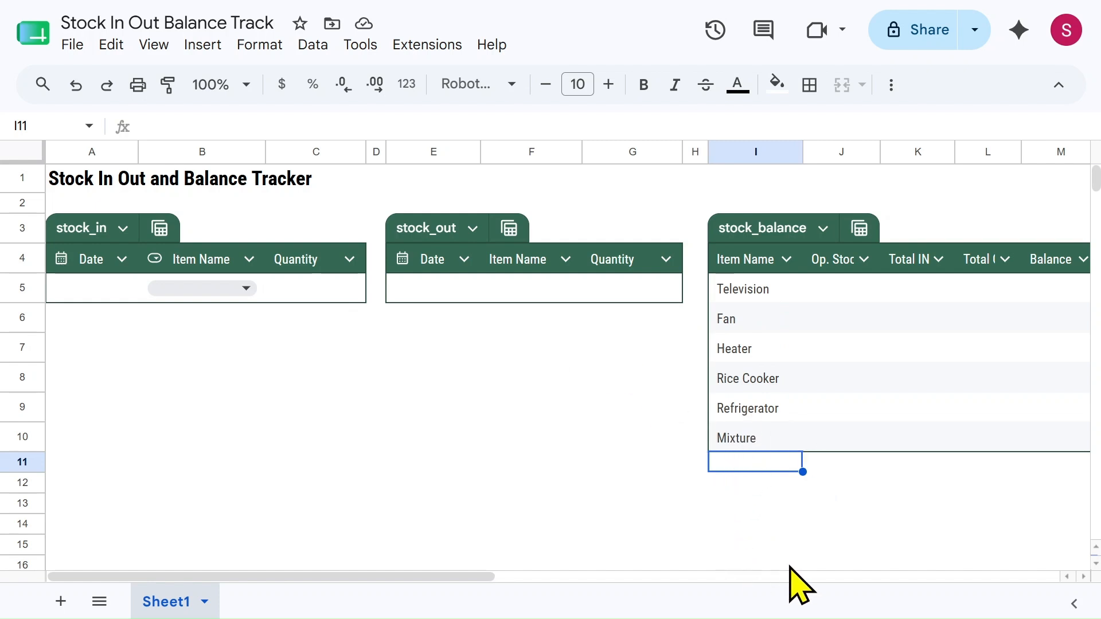
Step: Give the stock_out Item Name column a dropdown from the range stock_balance[Item Name] and check its list in cell F5
{"action": "left_click", "coordinate": [247, 289]}
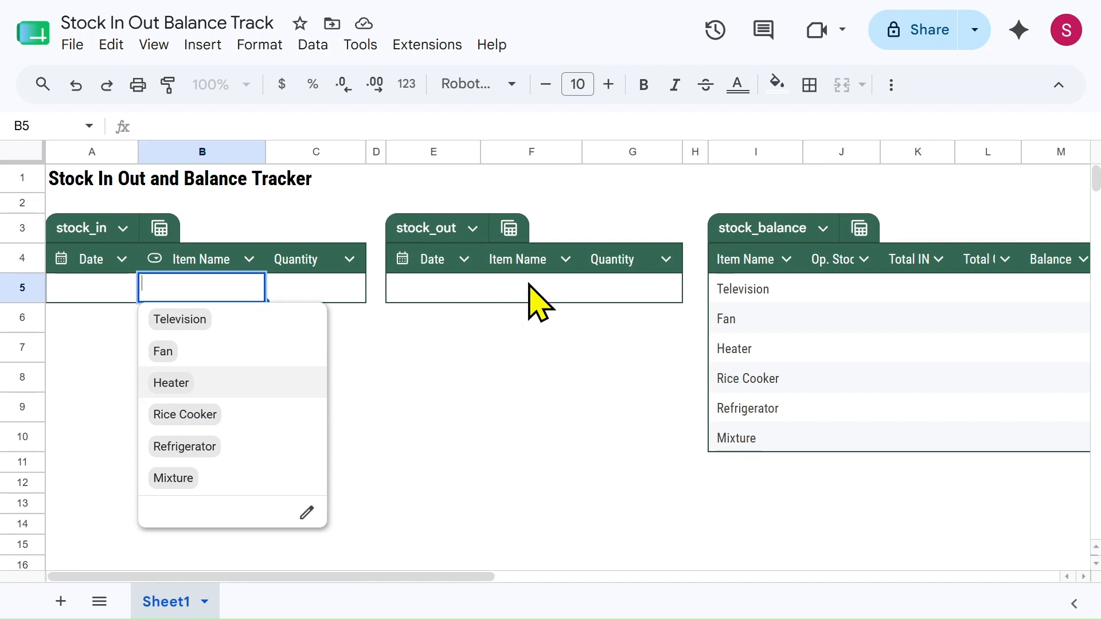
{"action": "left_click", "coordinate": [539, 301]}
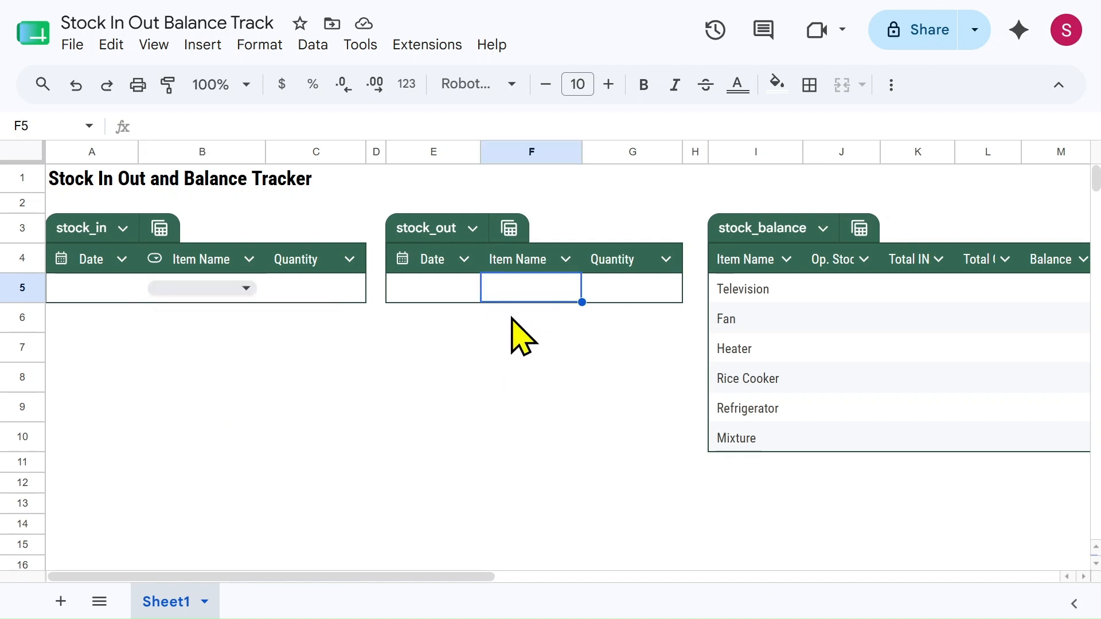
{"action": "left_click", "coordinate": [312, 44]}
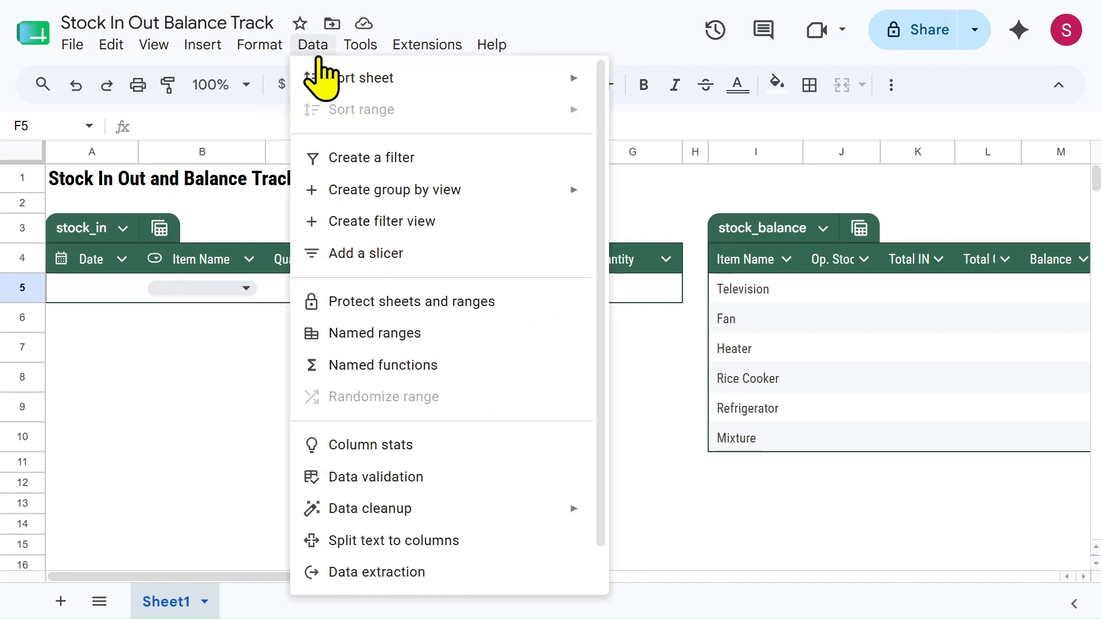
{"action": "left_click", "coordinate": [387, 483]}
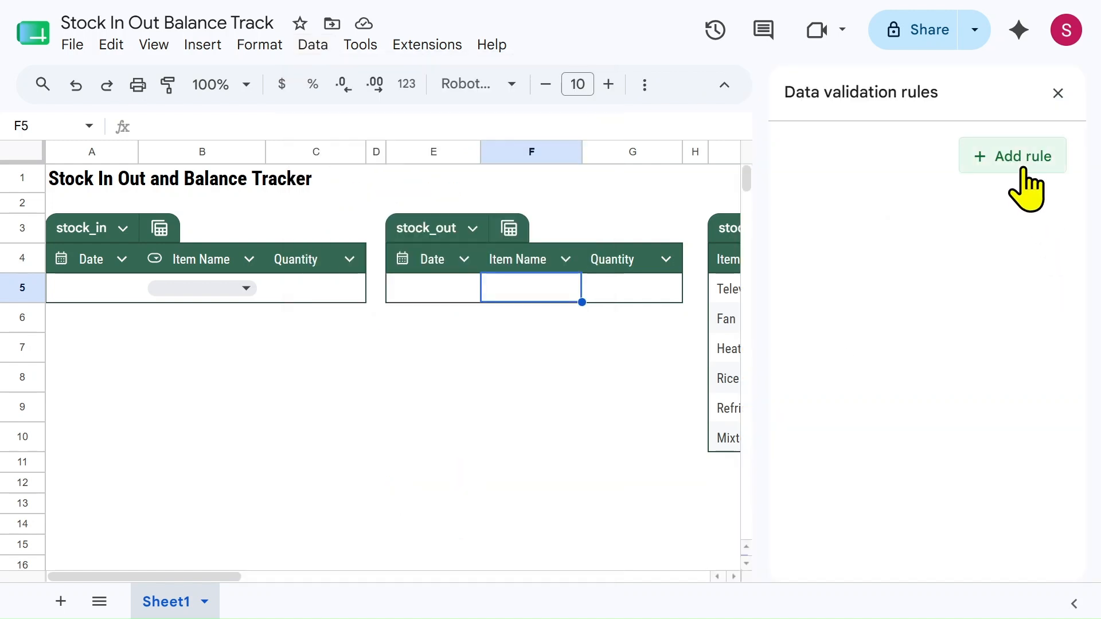
{"action": "left_click", "coordinate": [1027, 187]}
{"action": "left_click", "coordinate": [854, 274]}
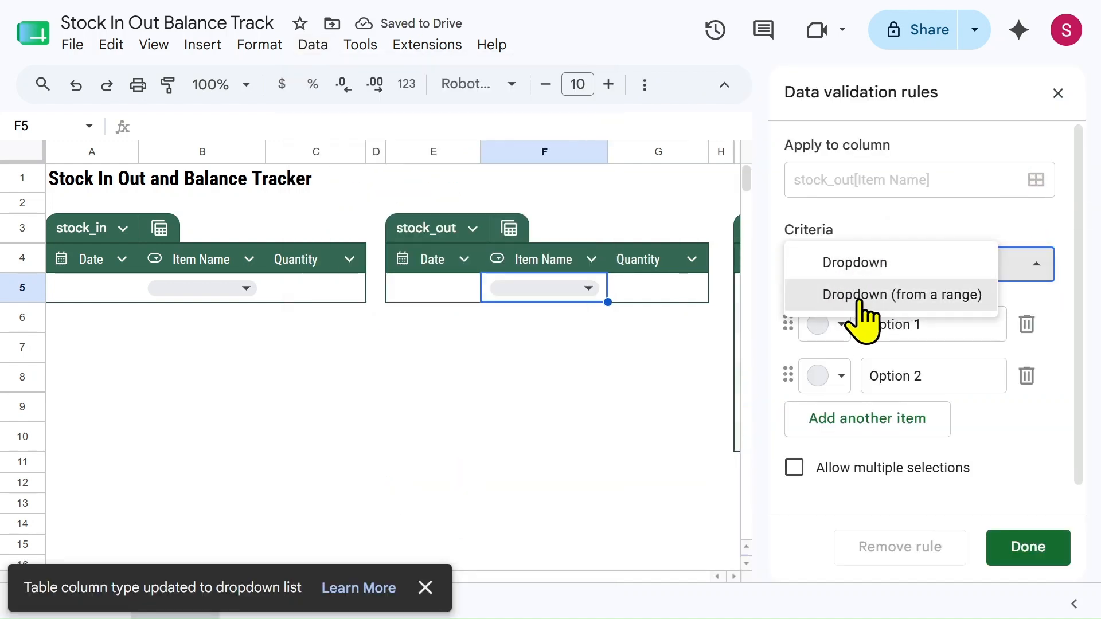
{"action": "left_click", "coordinate": [871, 317]}
{"action": "left_click", "coordinate": [836, 315]}
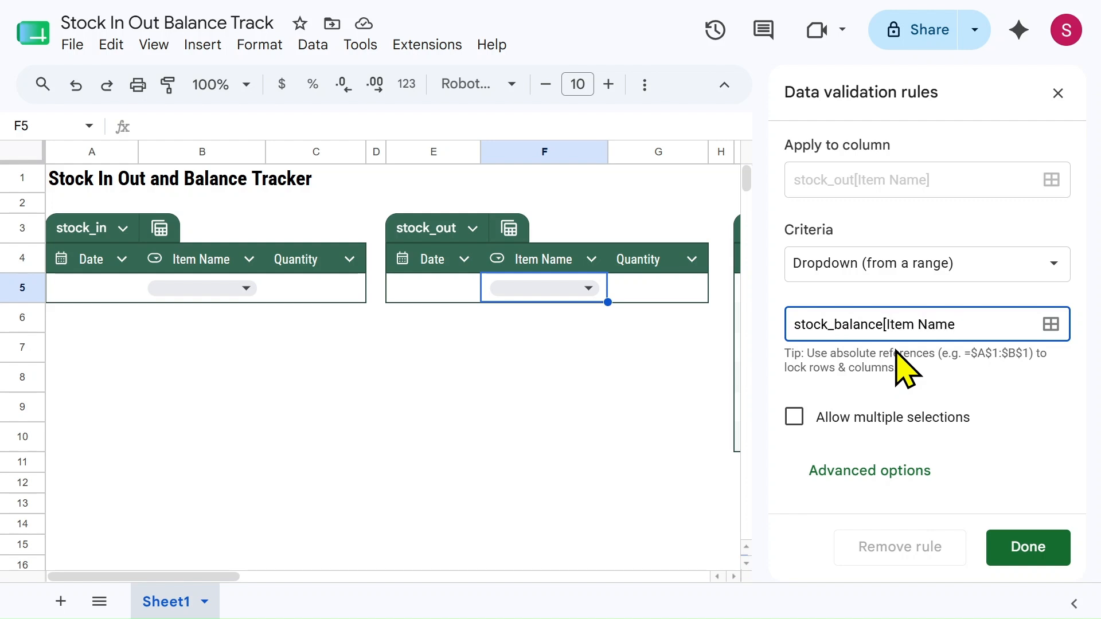
{"action": "left_click", "coordinate": [1023, 551]}
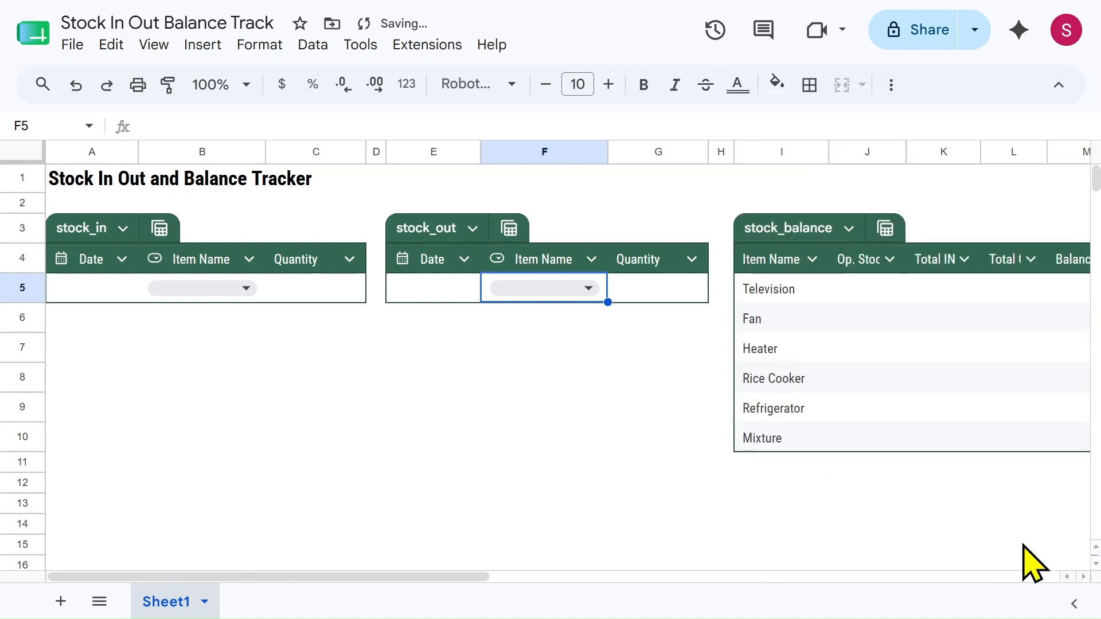
{"action": "left_click", "coordinate": [589, 288]}
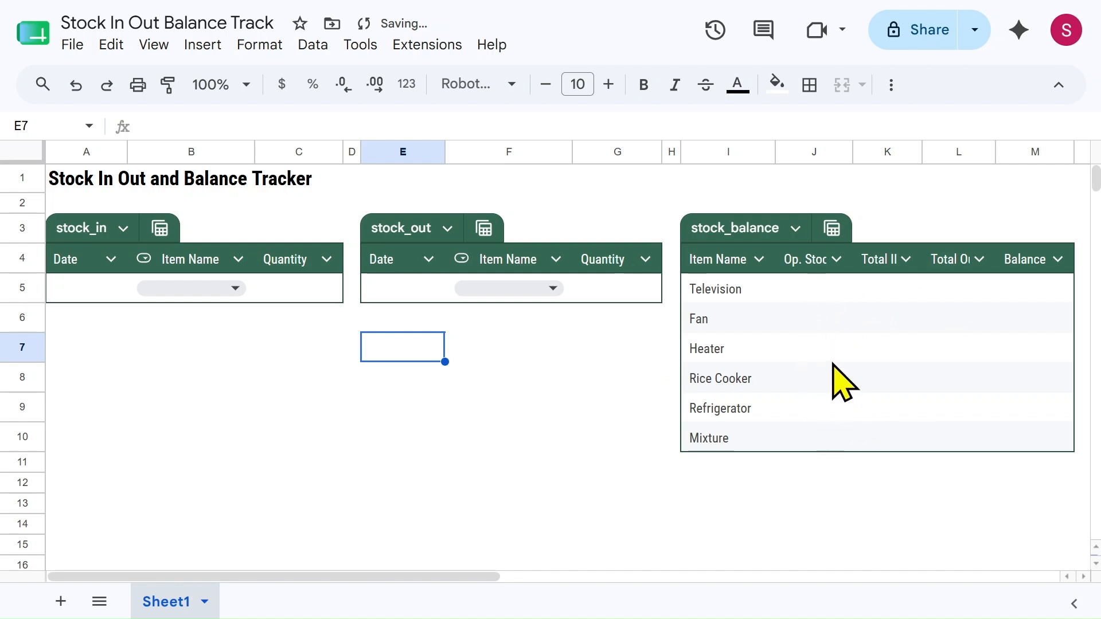
Step: Enter the label Month: May 2026 in cell K1 above the stock_balance table
{"action": "left_click", "coordinate": [890, 180]}
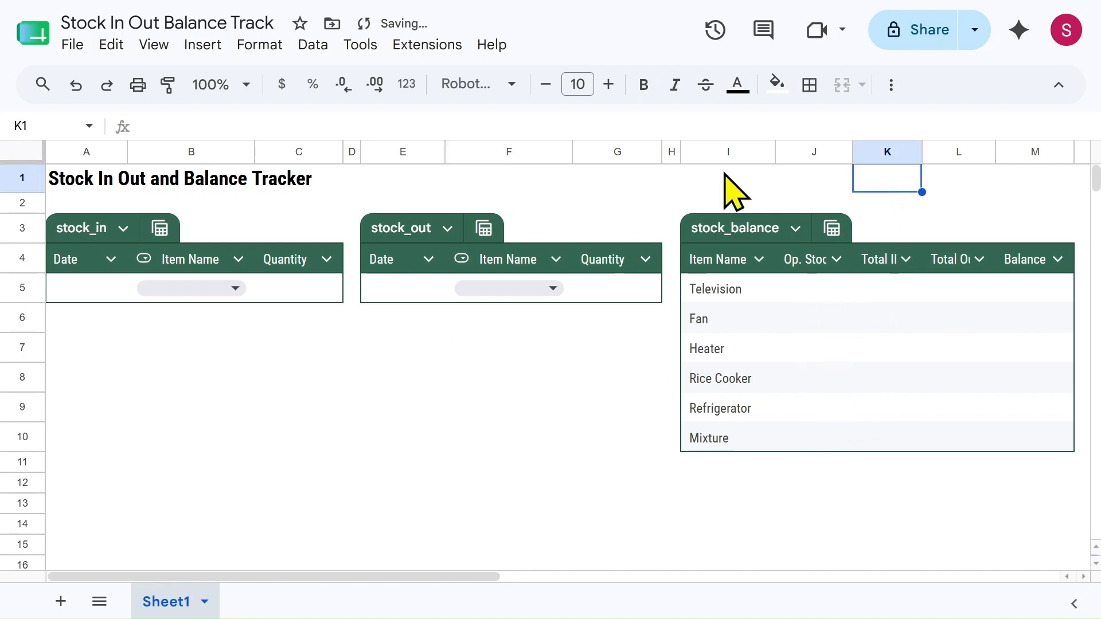
{"action": "type", "text": "Month: May"}
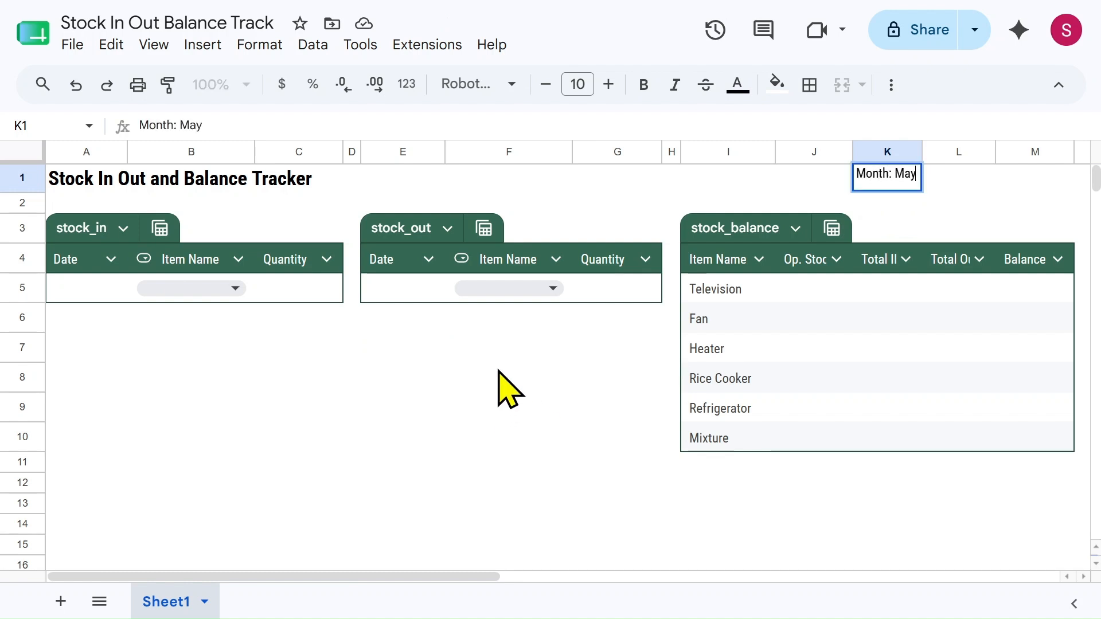
{"action": "type", "text": " 2026"}
{"action": "key", "text": "Return"}
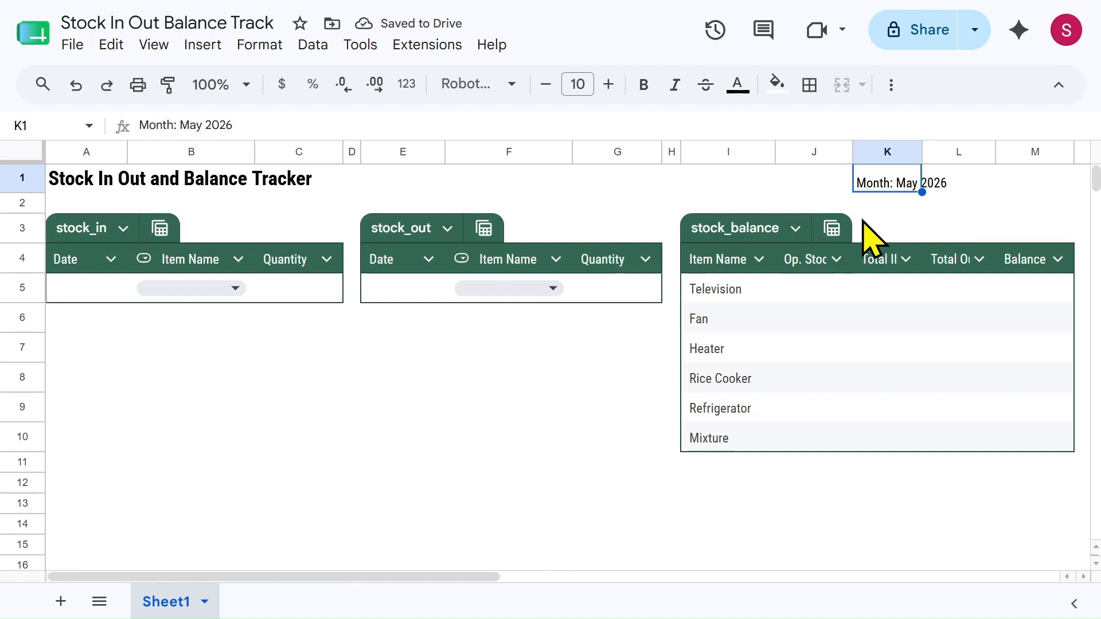
Step: Enter the opening stock values 9, 4, 7, 11, 8 and 3 in cells J5 to J10 of stock_balance
{"action": "left_click_drag", "start_coordinate": [808, 289], "coordinate": [810, 437]}
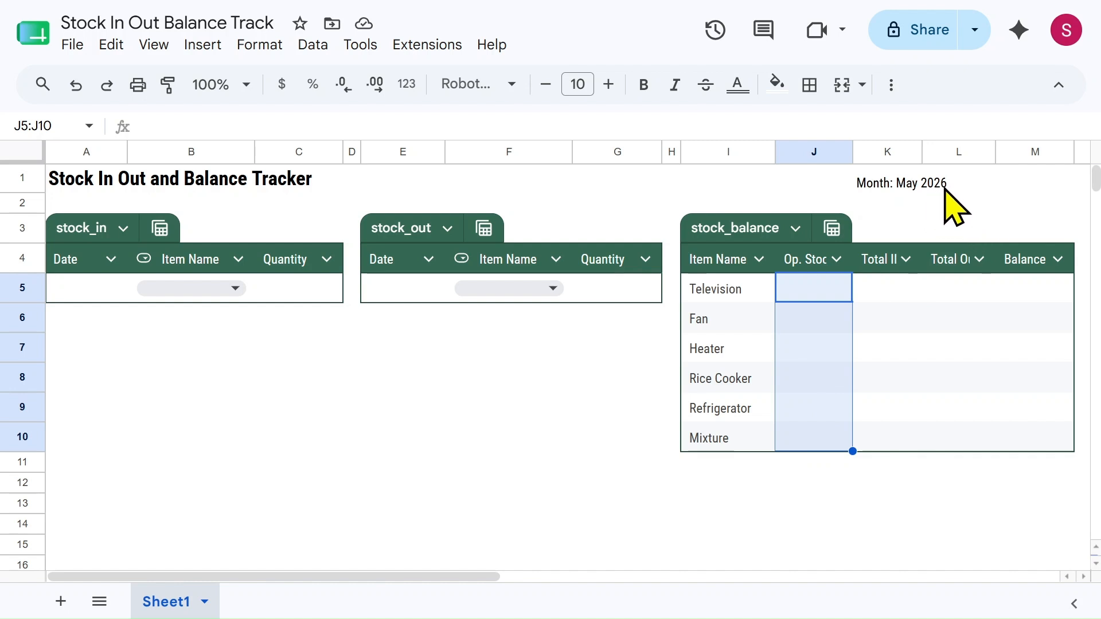
{"action": "left_click", "coordinate": [811, 283]}
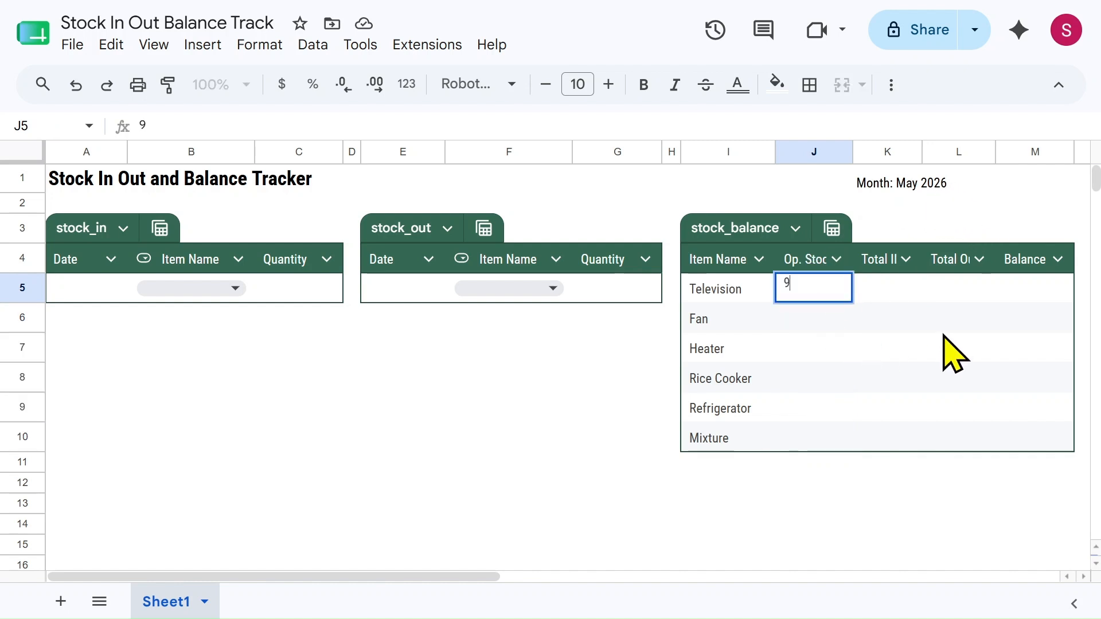
{"action": "key", "text": "Return"}
{"action": "type", "text": "4"}
{"action": "key", "text": "Return"}
{"action": "type", "text": "7"}
{"action": "key", "text": "Return"}
{"action": "type", "text": "11"}
{"action": "key", "text": "Return"}
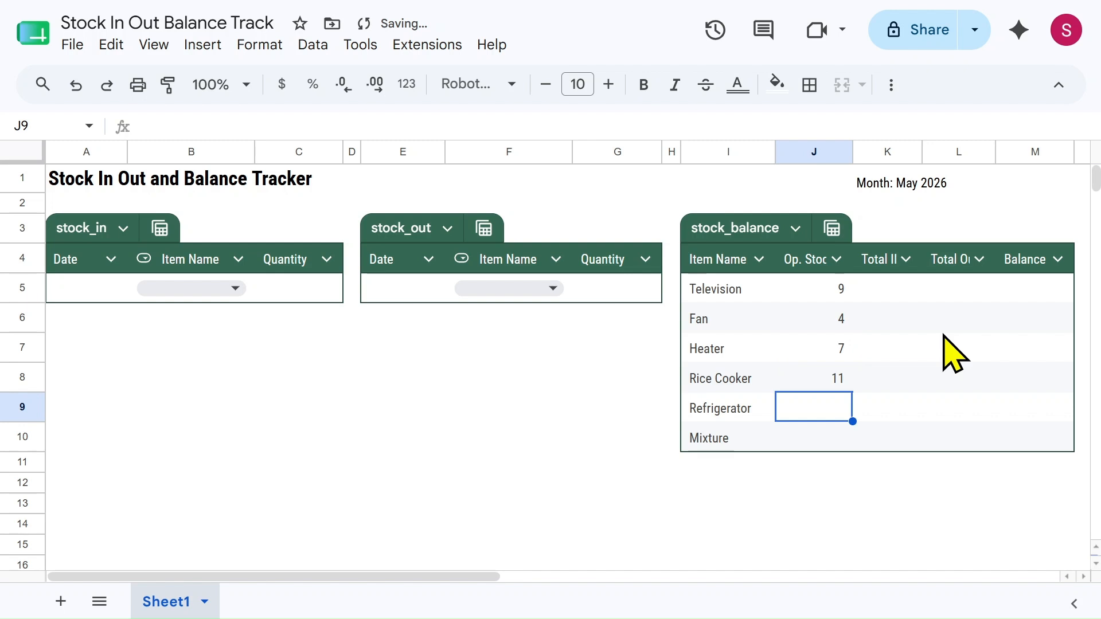
{"action": "type", "text": "8 3"}
{"action": "key", "text": "Return"}
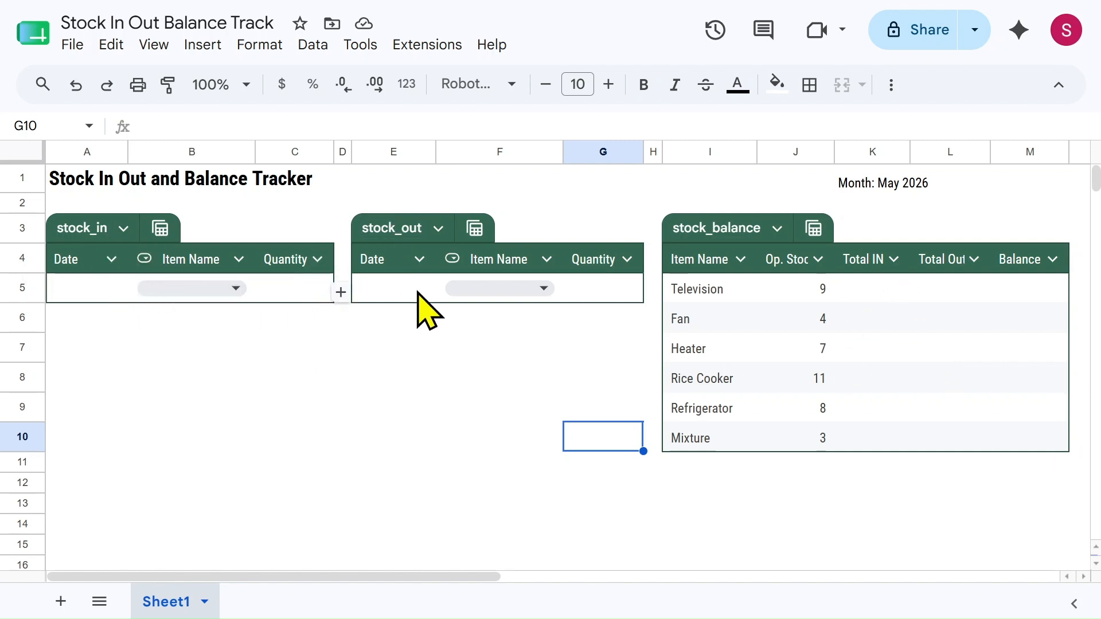
Step: Extend the stock_in table down to row 13 and the stock_out table down to row 11
{"action": "left_click", "coordinate": [342, 347]}
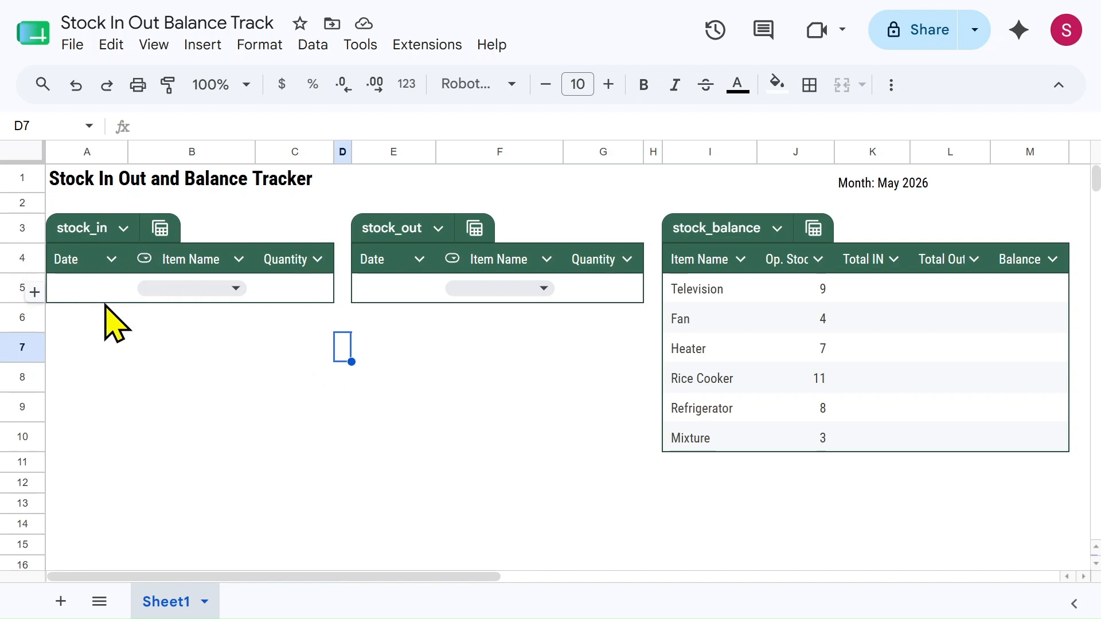
{"action": "left_click_drag", "start_coordinate": [67, 289], "coordinate": [311, 510]}
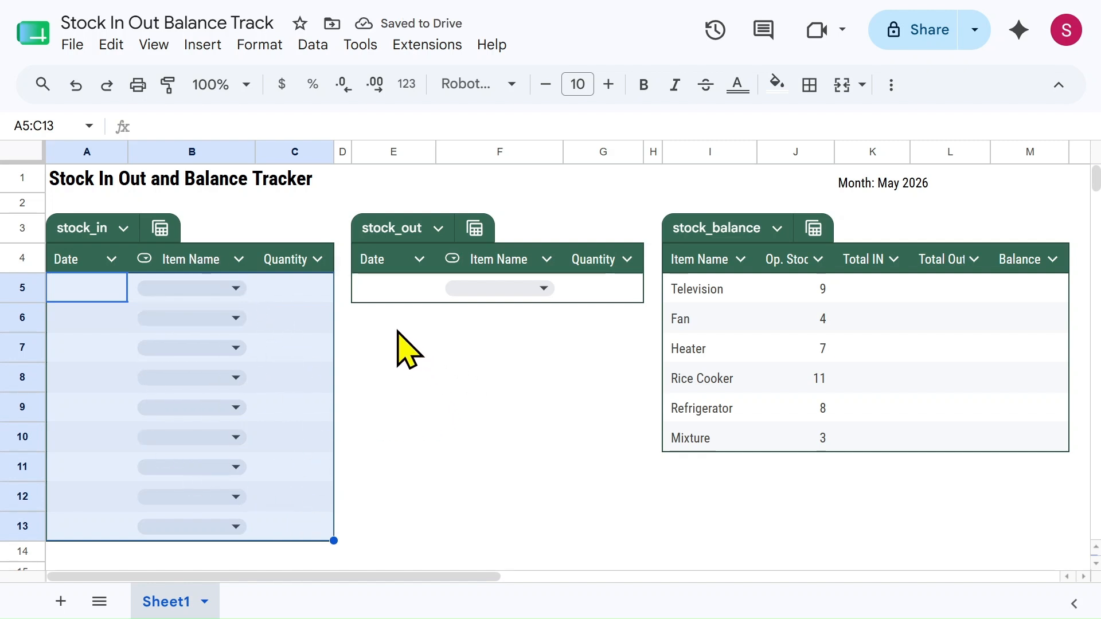
{"action": "left_click_drag", "start_coordinate": [386, 294], "coordinate": [631, 471]}
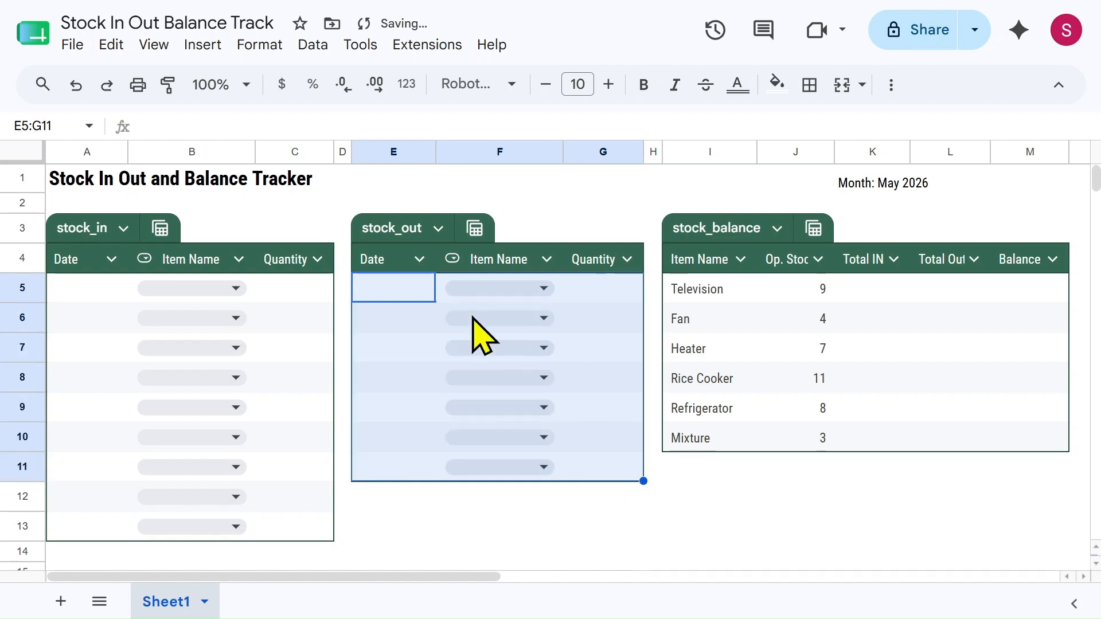
Step: Record a stock_in entry in row 5 dated 5/7/2026 for Television with quantity 12
{"action": "left_click", "coordinate": [86, 290]}
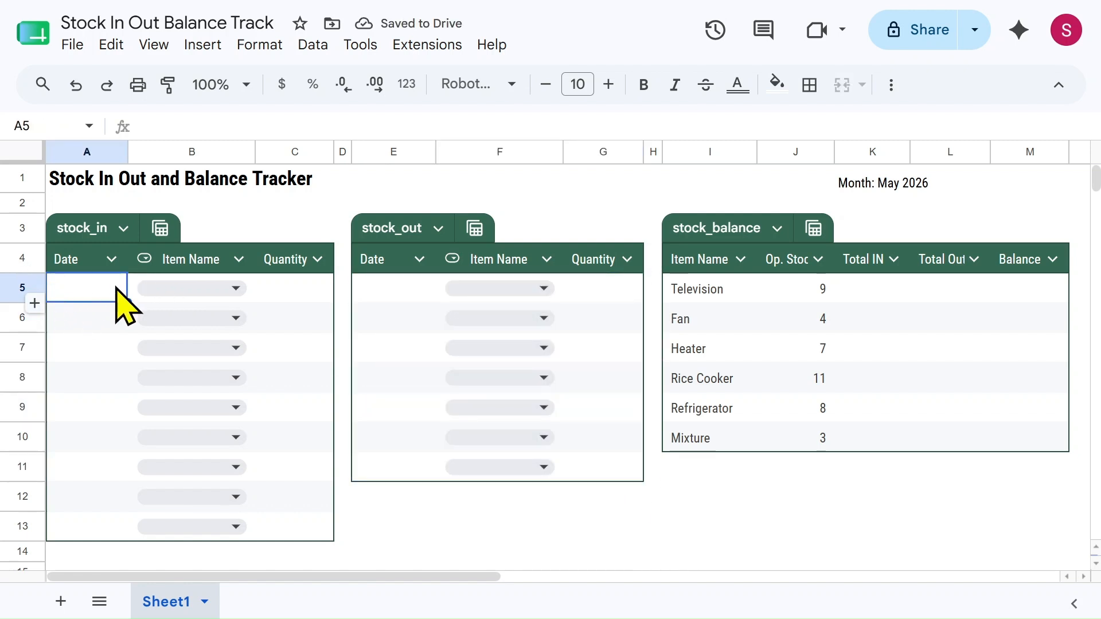
{"action": "double_click", "coordinate": [95, 285]}
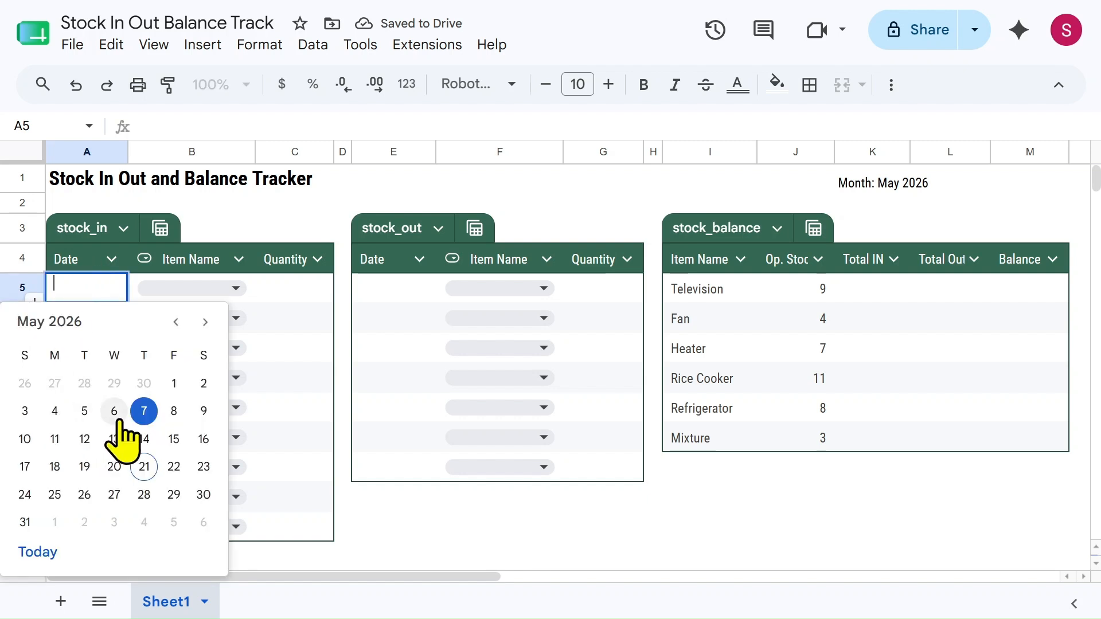
{"action": "left_click", "coordinate": [142, 411]}
{"action": "left_click", "coordinate": [236, 288]}
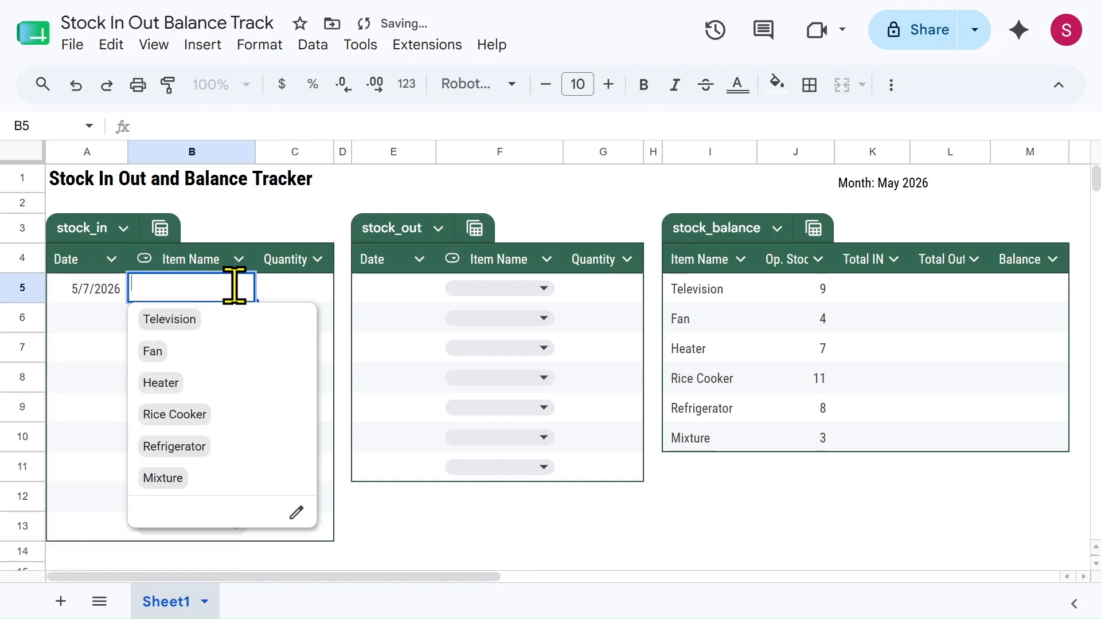
{"action": "left_click", "coordinate": [170, 319]}
{"action": "left_click", "coordinate": [295, 290]}
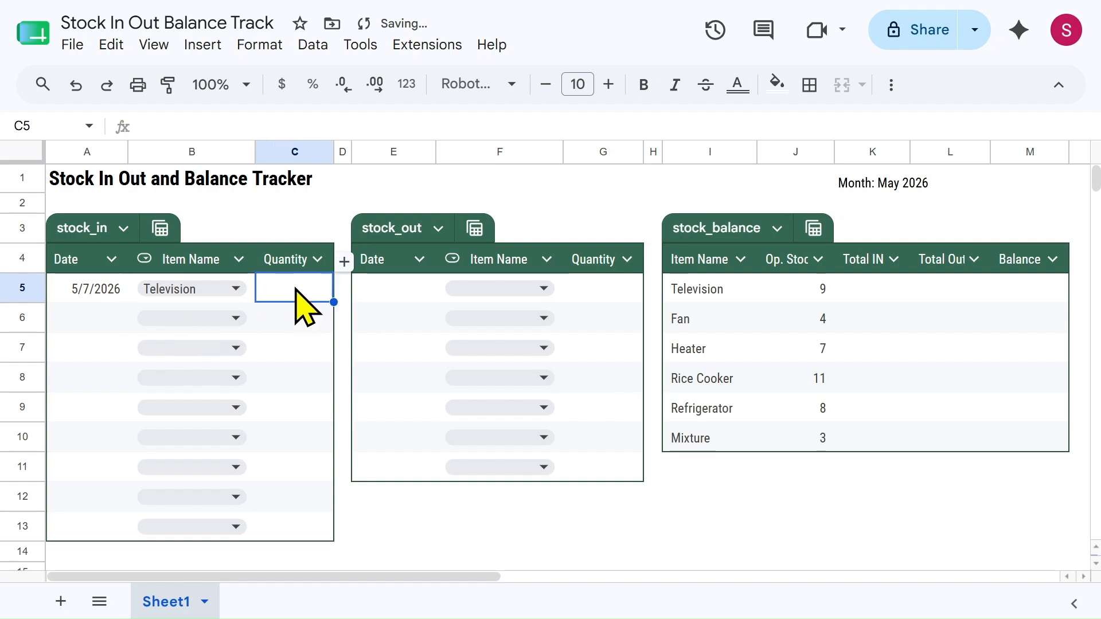
{"action": "type", "text": "12"}
{"action": "key", "text": "Return"}
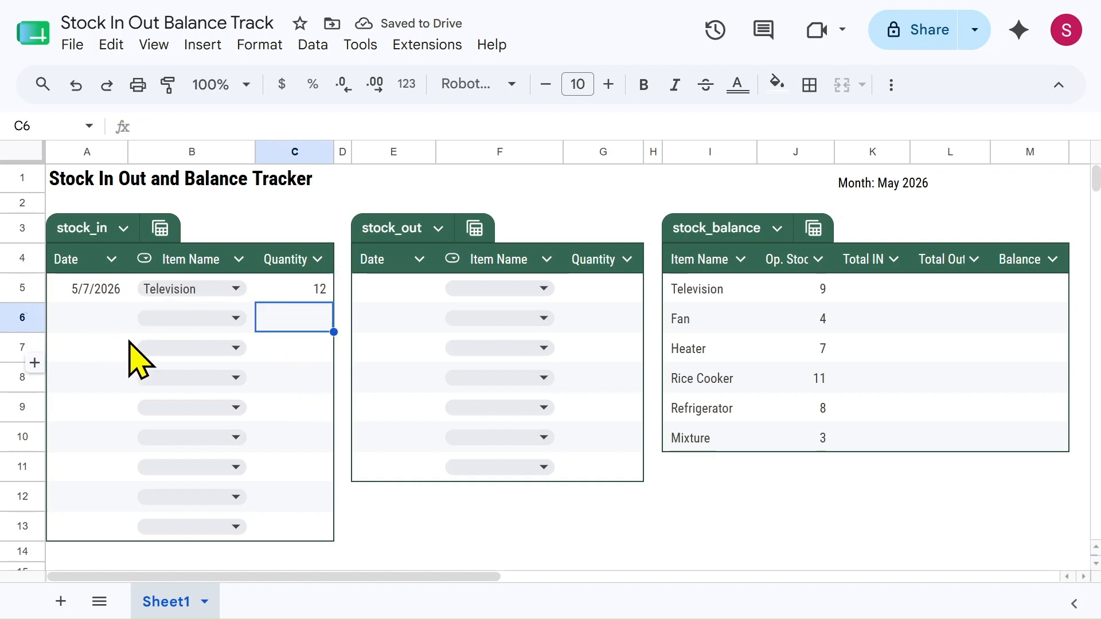
Step: Record a stock_in entry in row 6 dated 5/8/2026 for Heater with quantity 6
{"action": "double_click", "coordinate": [89, 317]}
{"action": "left_click", "coordinate": [175, 442]}
{"action": "left_click", "coordinate": [192, 319]}
{"action": "left_click", "coordinate": [166, 413]}
{"action": "left_click", "coordinate": [304, 315]}
{"action": "type", "text": "6"}
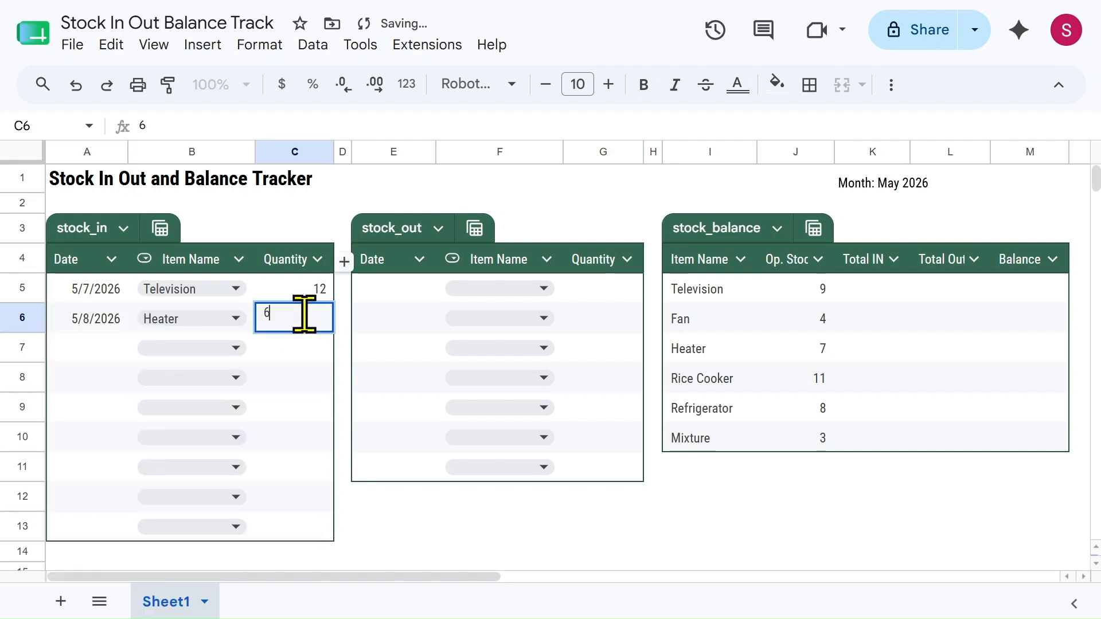
Step: Record a stock_in entry in row 7 dated 5/12/2026 for Refrigerator with quantity 12
{"action": "double_click", "coordinate": [99, 347]}
{"action": "left_click", "coordinate": [85, 195]}
{"action": "left_click", "coordinate": [237, 348]}
{"action": "left_click", "coordinate": [174, 506]}
{"action": "left_click", "coordinate": [294, 349]}
{"action": "type", "text": "12"}
{"action": "key", "text": "Return"}
Step: Record a stock_in entry in row 8 dated 5/13/2026 for Rice Cooker with quantity 8
{"action": "double_click", "coordinate": [94, 378]}
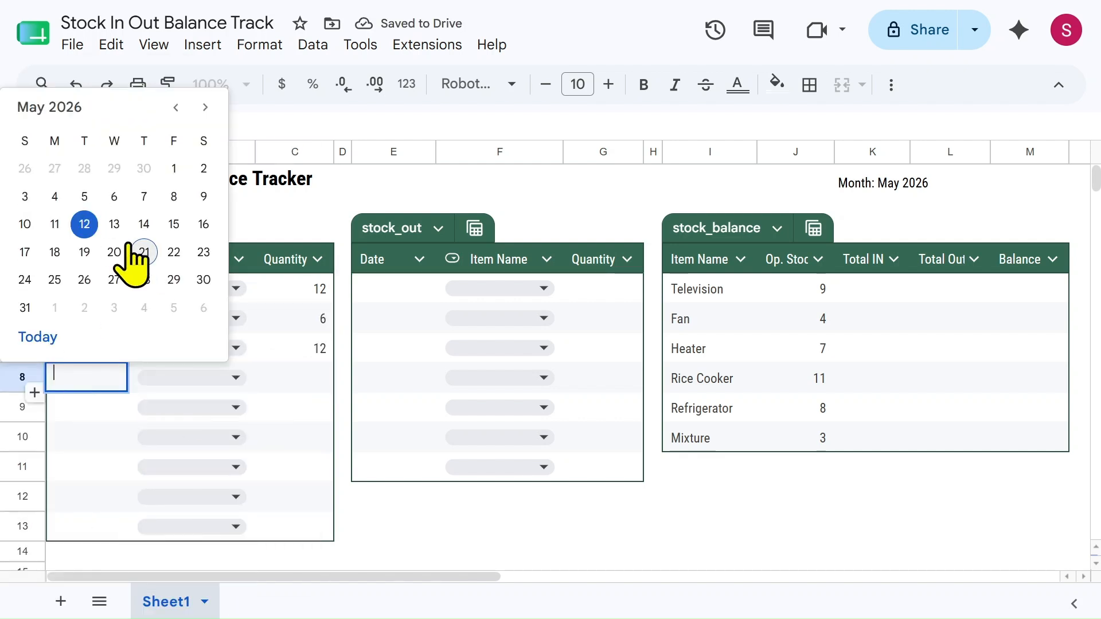
{"action": "left_click", "coordinate": [114, 223]}
{"action": "left_click", "coordinate": [235, 378]}
{"action": "left_click", "coordinate": [184, 501]}
{"action": "left_click", "coordinate": [294, 379]}
{"action": "type", "text": "8"}
{"action": "left_click", "coordinate": [393, 526]}
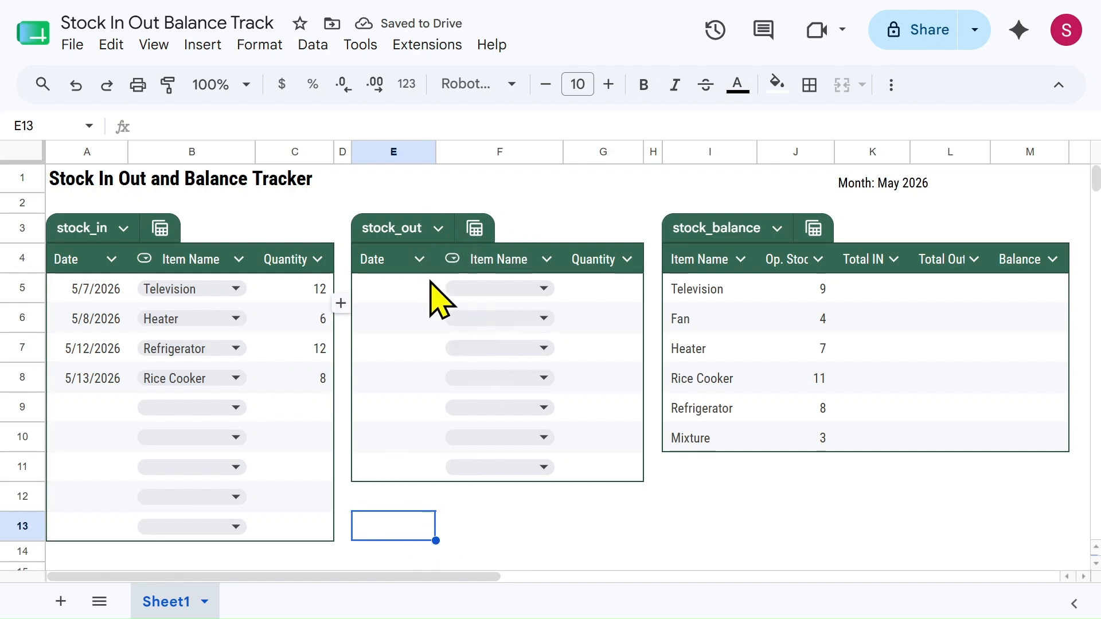
Step: Record a stock_out entry in row 5 dated 5/8/2026 for Television with quantity 2
{"action": "double_click", "coordinate": [401, 290]}
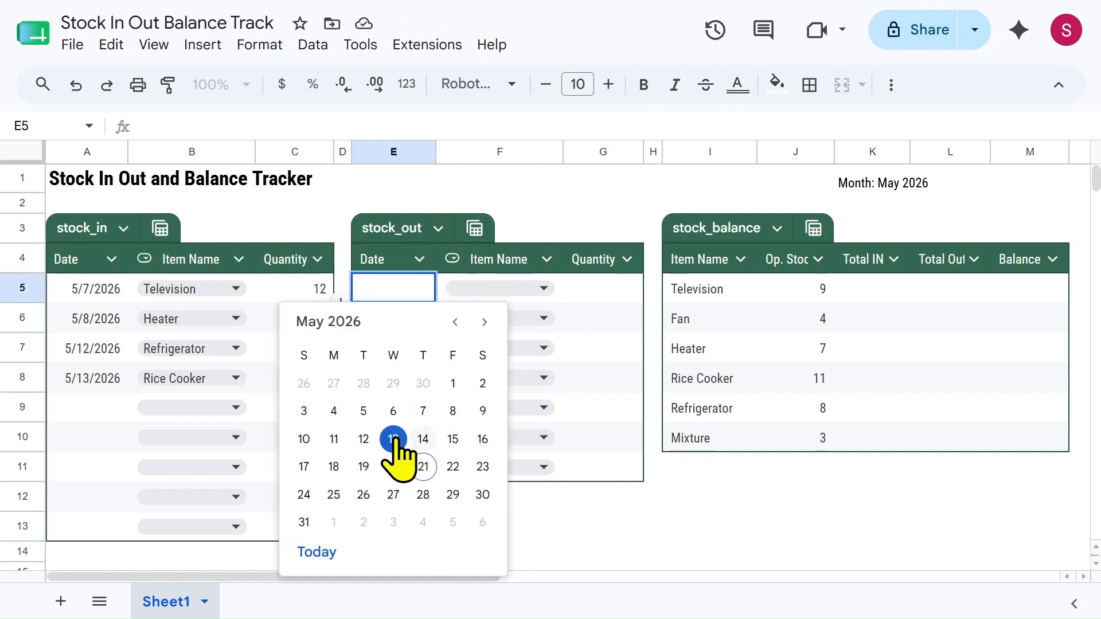
{"action": "left_click", "coordinate": [452, 411]}
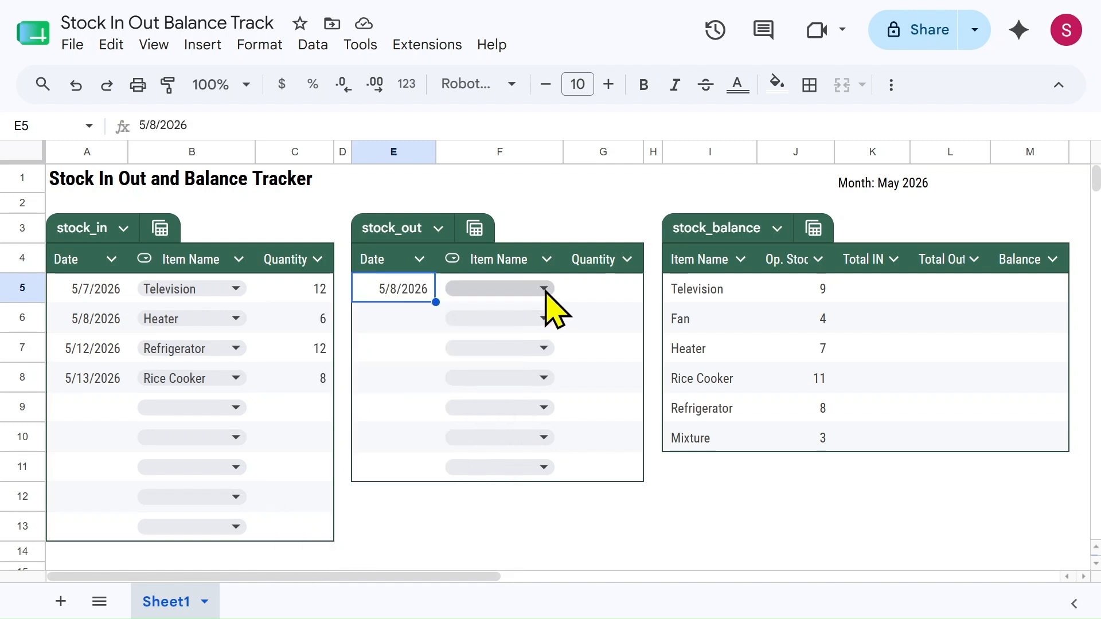
{"action": "left_click", "coordinate": [533, 294]}
{"action": "left_click", "coordinate": [477, 318]}
{"action": "left_click", "coordinate": [598, 291]}
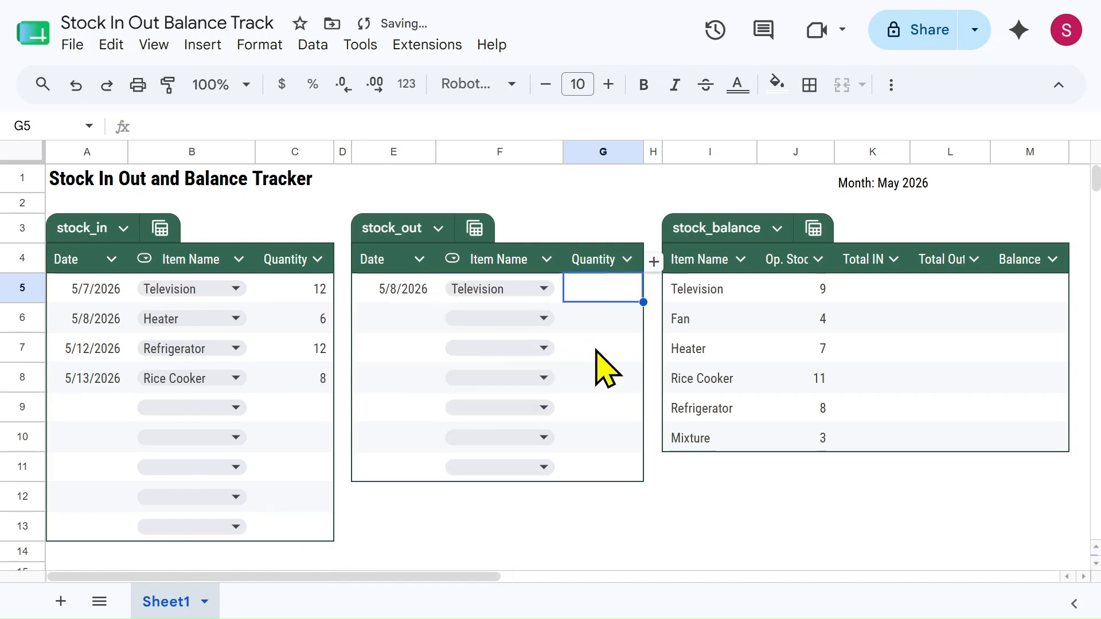
{"action": "type", "text": "2"}
{"action": "key", "text": "Return"}
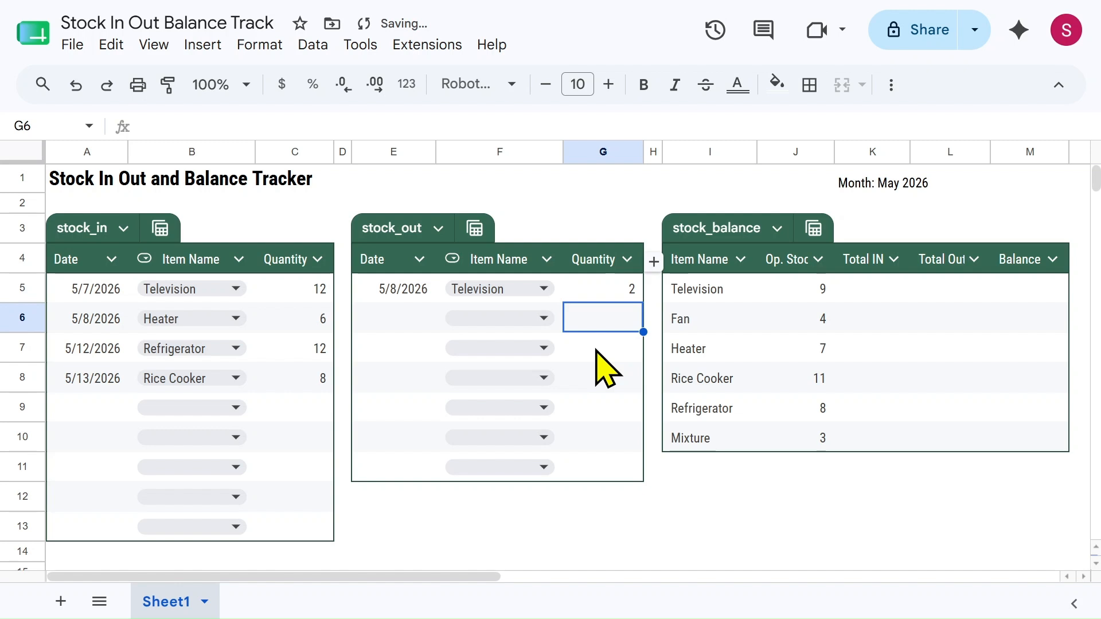
Step: Record a stock_out entry in row 6 dated 5/11/2026 for Heater with quantity 1
{"action": "double_click", "coordinate": [401, 319]}
{"action": "left_click", "coordinate": [334, 467]}
{"action": "left_click", "coordinate": [534, 319]}
{"action": "left_click", "coordinate": [475, 389]}
{"action": "left_click", "coordinate": [602, 323]}
{"action": "type", "text": "1"}
{"action": "key", "text": "Return"}
Step: Record a stock_out entry in row 7 dated 5/13/2026 for Refrigerator with quantity 4
{"action": "double_click", "coordinate": [400, 349]}
{"action": "left_click", "coordinate": [393, 194]}
{"action": "left_click", "coordinate": [539, 348]}
{"action": "left_click", "coordinate": [482, 506]}
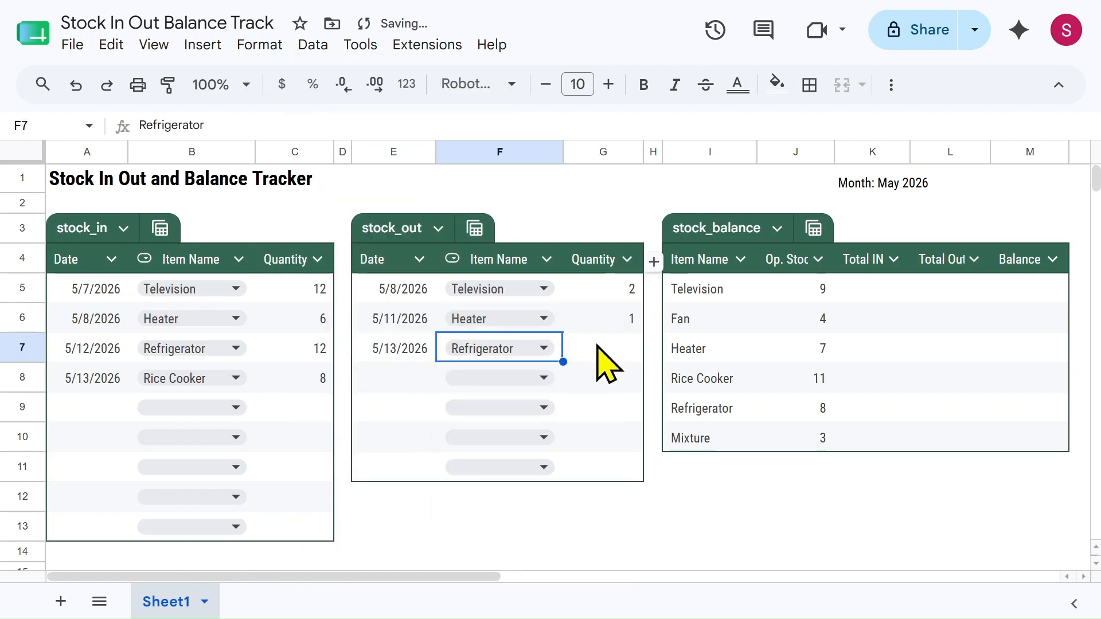
{"action": "left_click", "coordinate": [598, 346]}
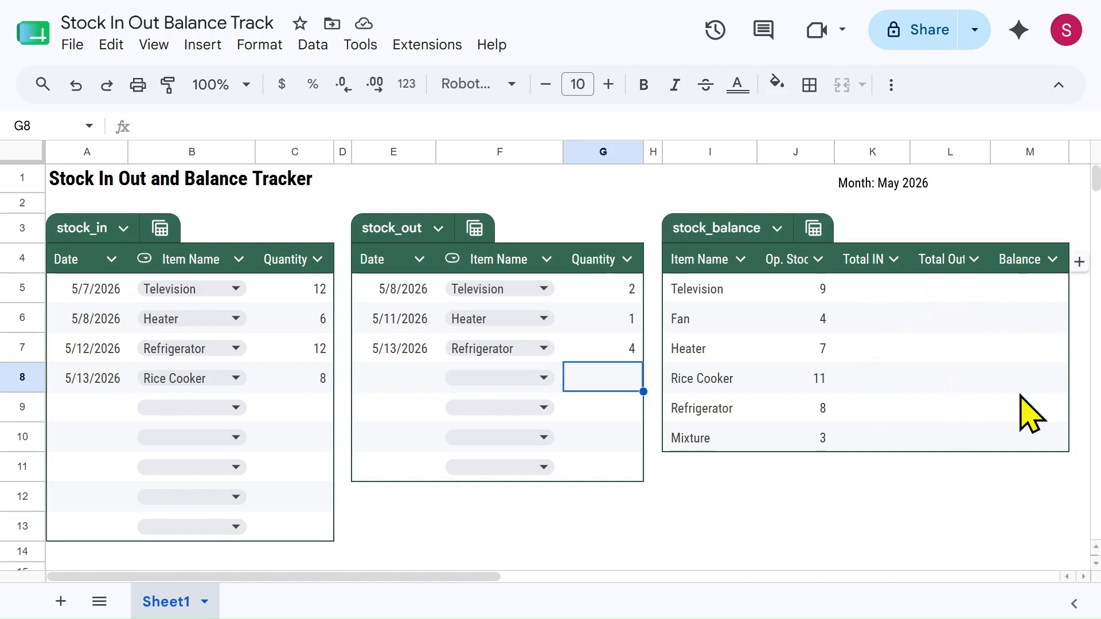
Step: Begin a SUMIF formula in cell K5 of the Total IN column with stock_in[Item Name] as the range
{"action": "left_click", "coordinate": [879, 289]}
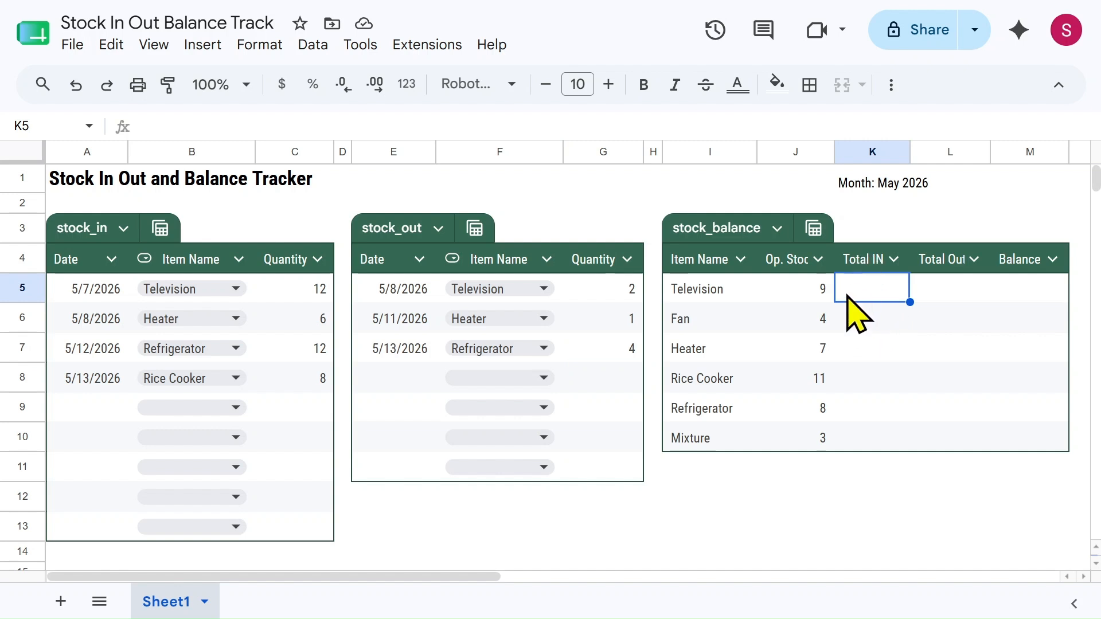
{"action": "type", "text": "="}
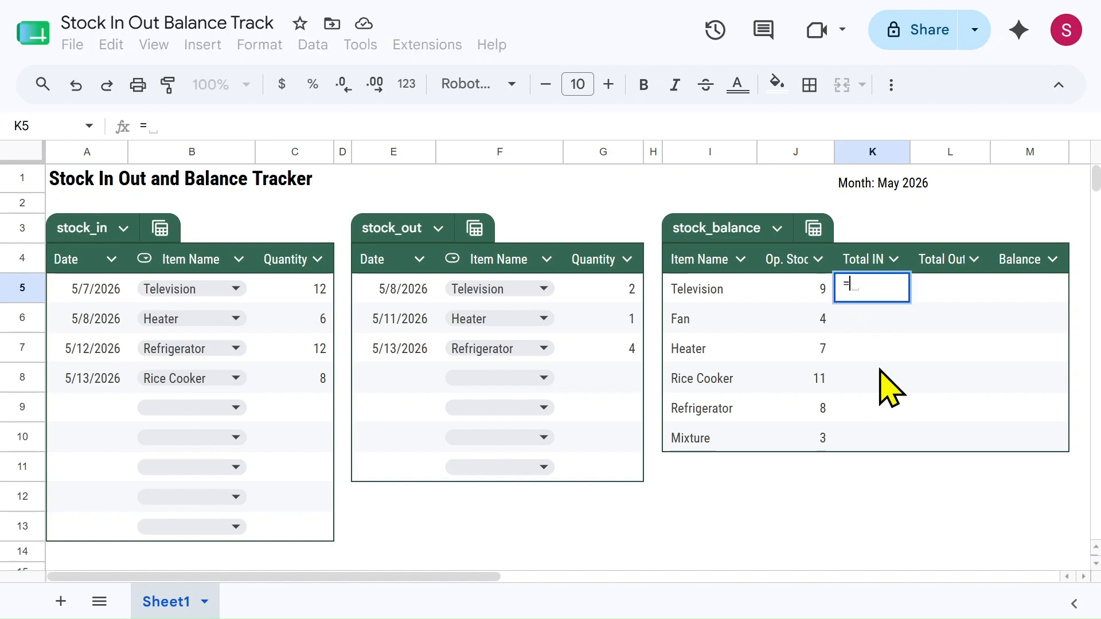
{"action": "type", "text": "SUMI"}
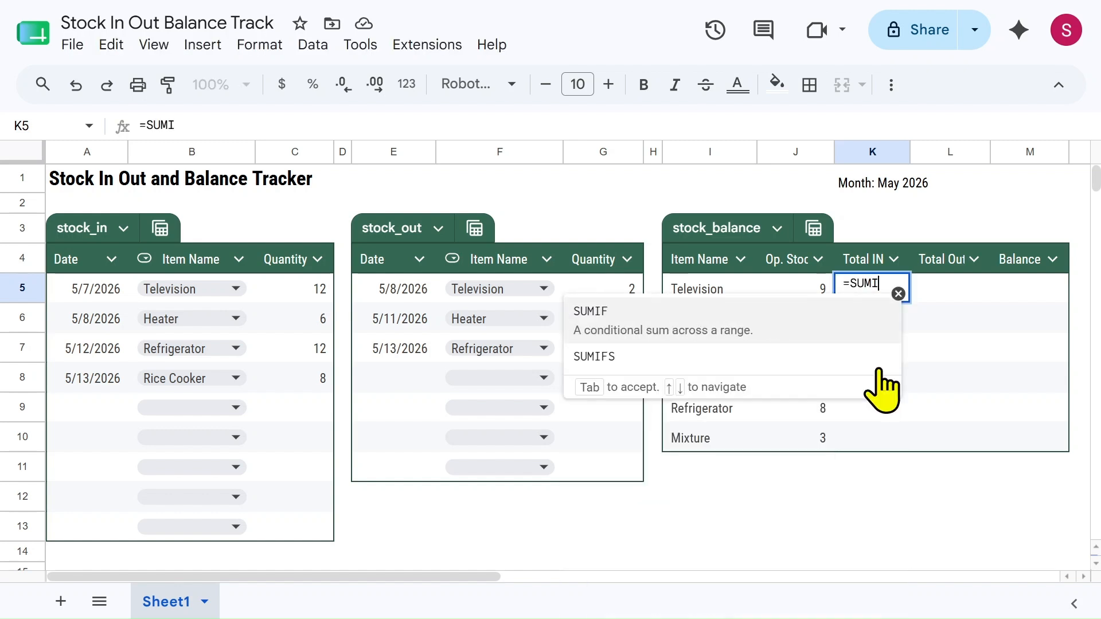
{"action": "type", "text": "F("}
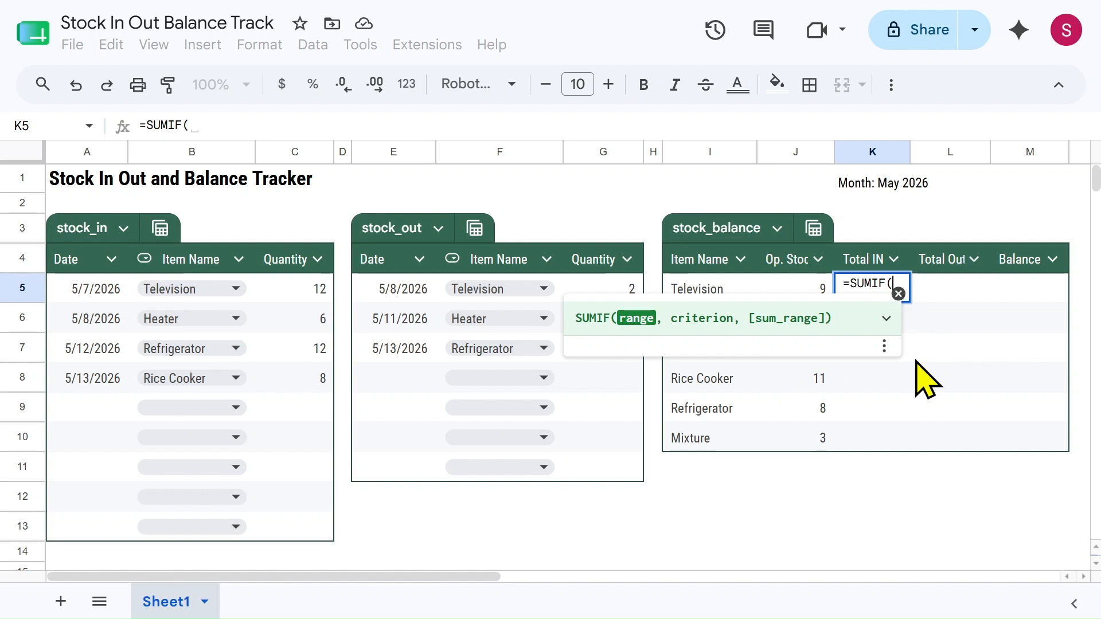
{"action": "type", "text": "stock"}
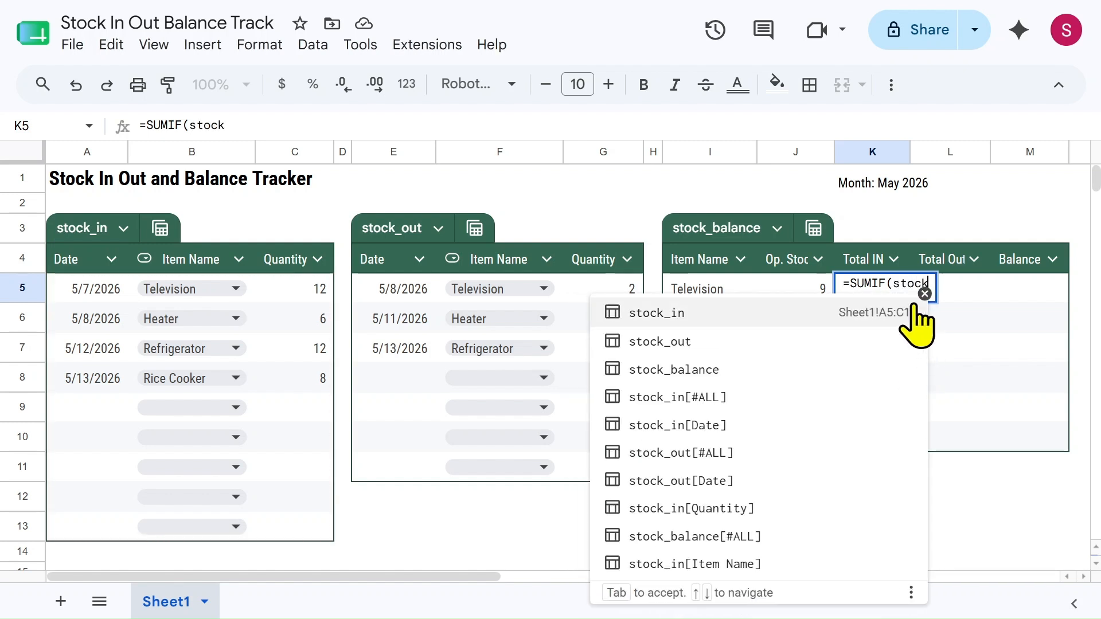
{"action": "left_click", "coordinate": [668, 314]}
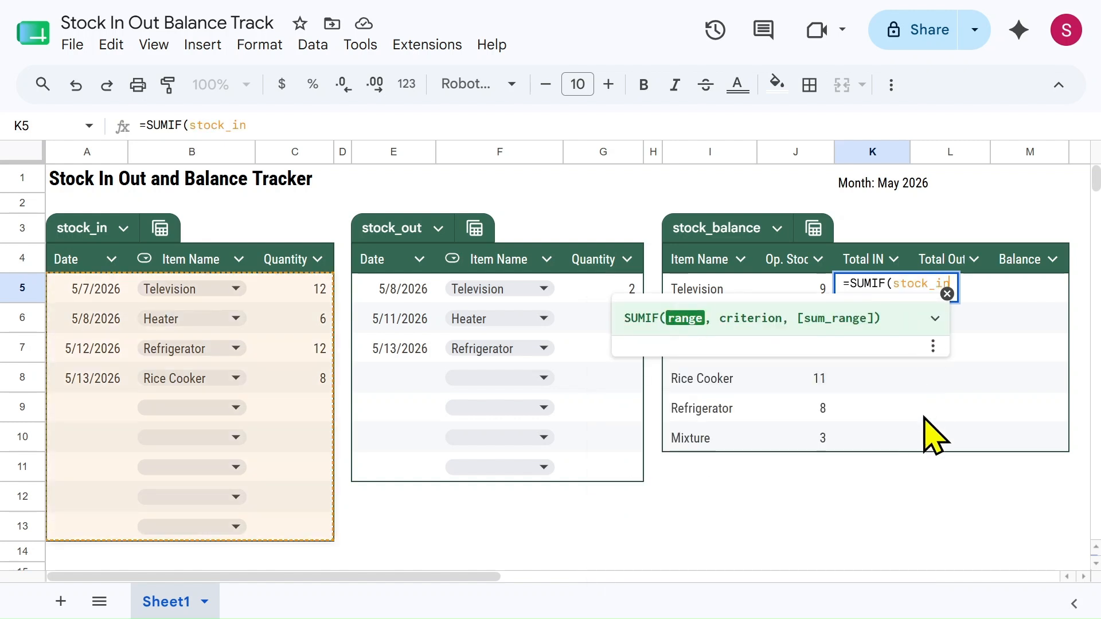
{"action": "type", "text": "["}
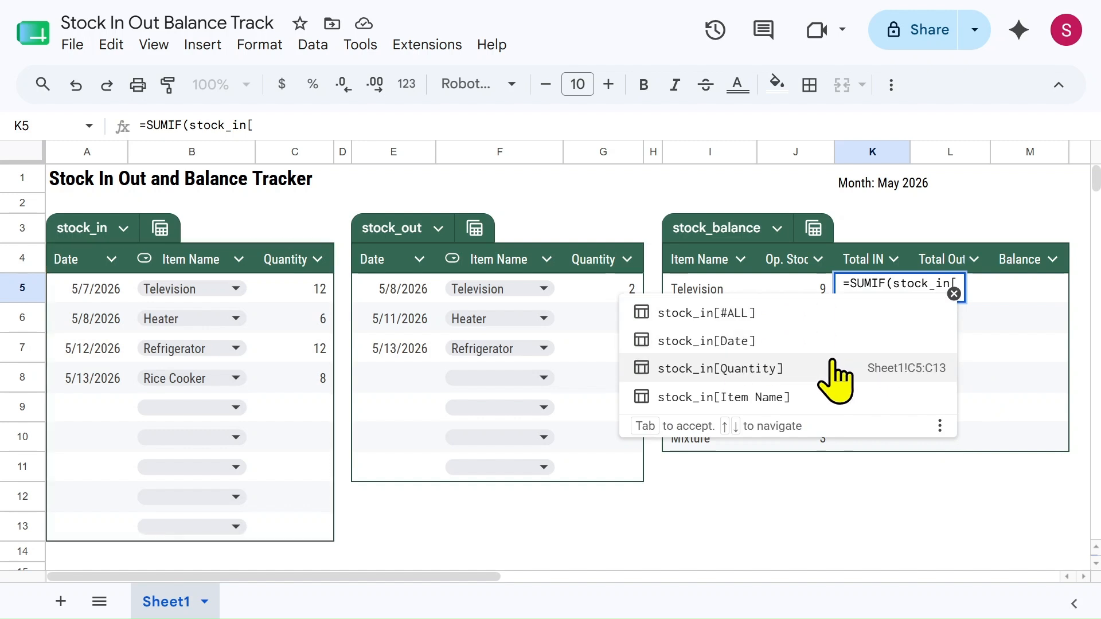
{"action": "left_click", "coordinate": [720, 396]}
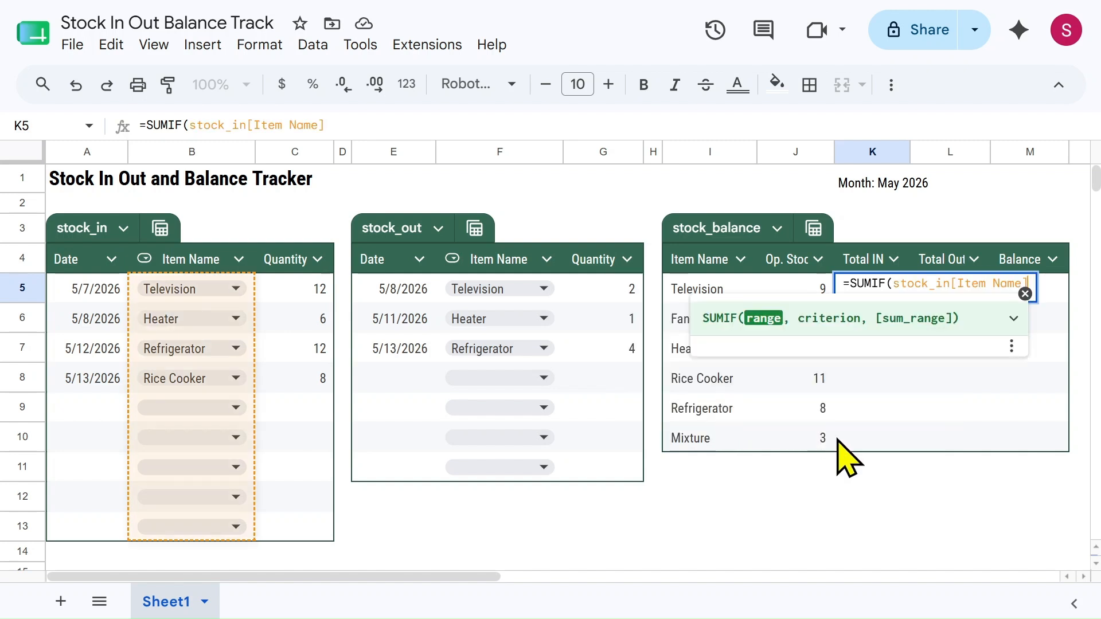
Step: Complete the K5 formula with criterion I5 and sum range stock_in[Quantity], and fill it down through K10
{"action": "type", "text": ","}
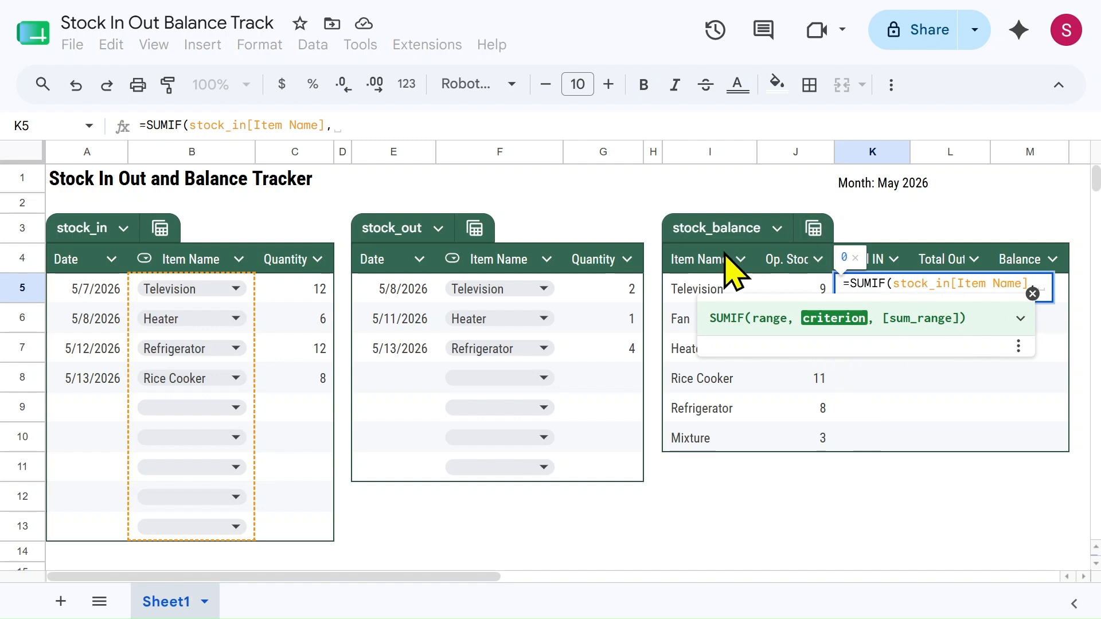
{"action": "left_click", "coordinate": [694, 289]}
{"action": "type", "text": ","}
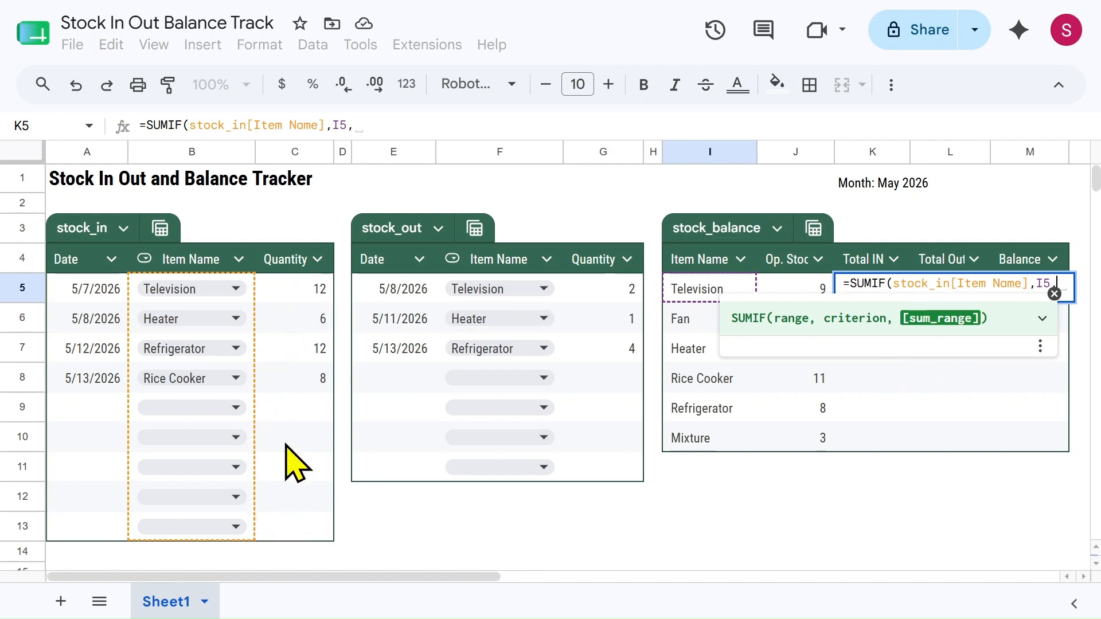
{"action": "type", "text": "stock"}
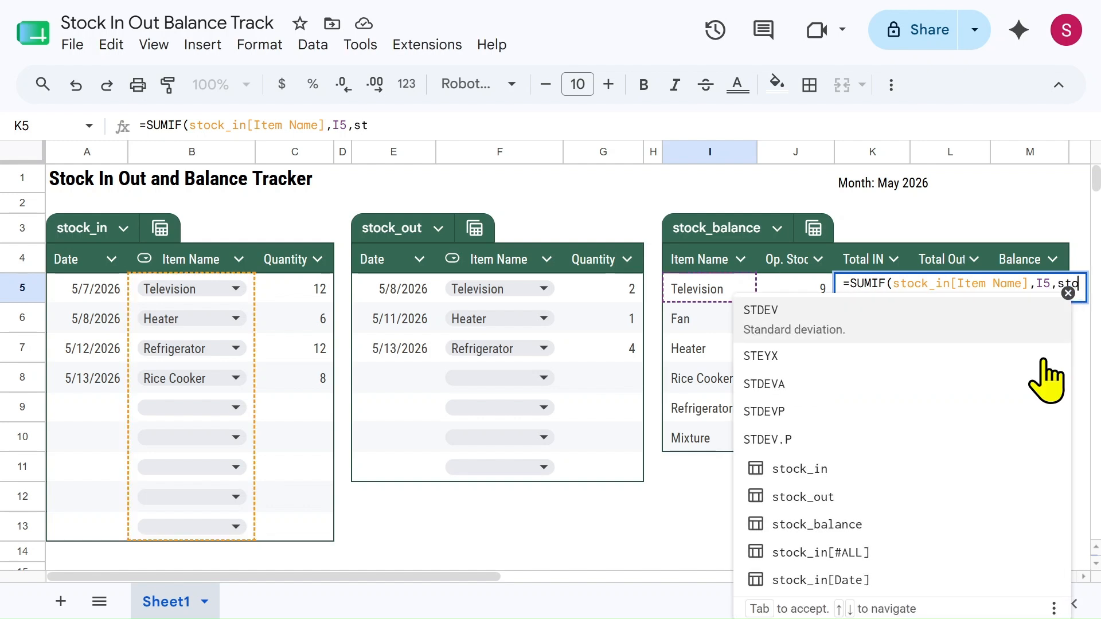
{"action": "left_click", "coordinate": [780, 328]}
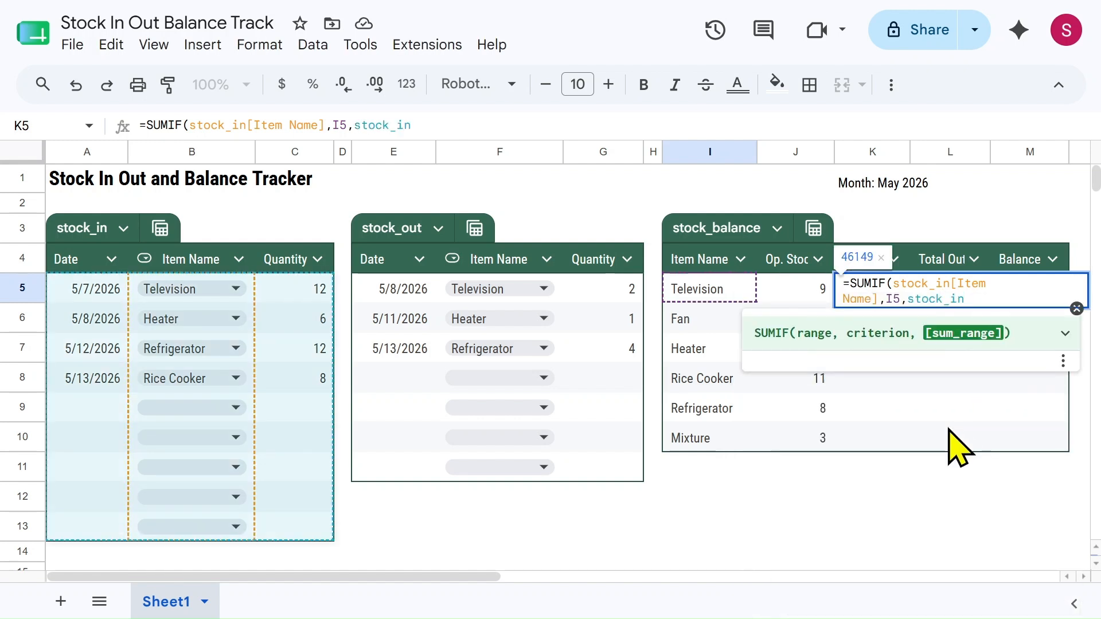
{"action": "type", "text": "["}
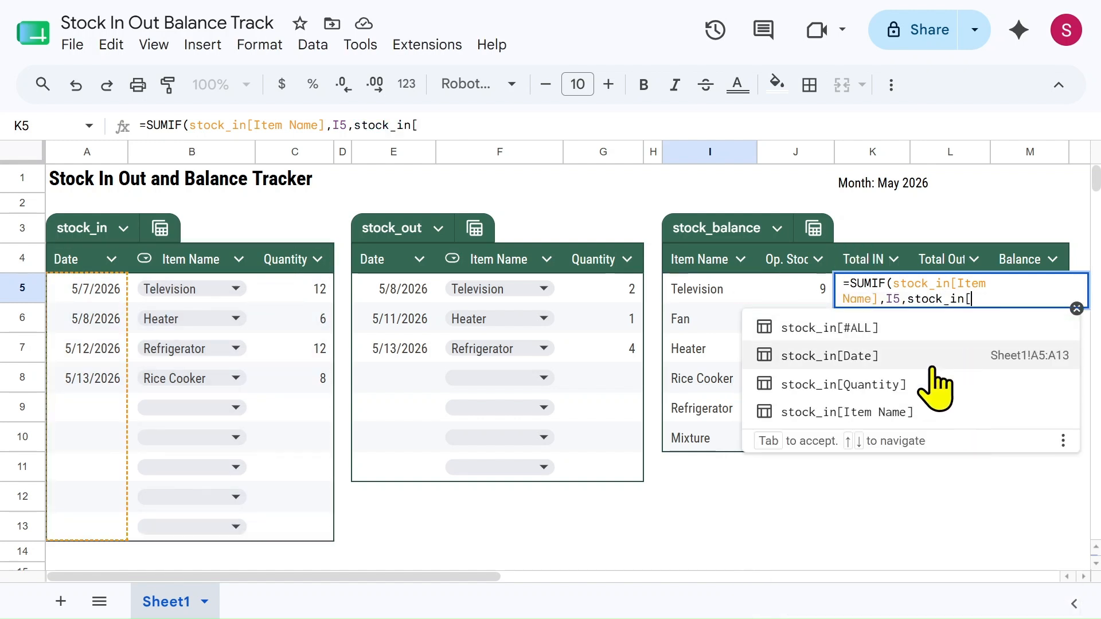
{"action": "left_click", "coordinate": [810, 384]}
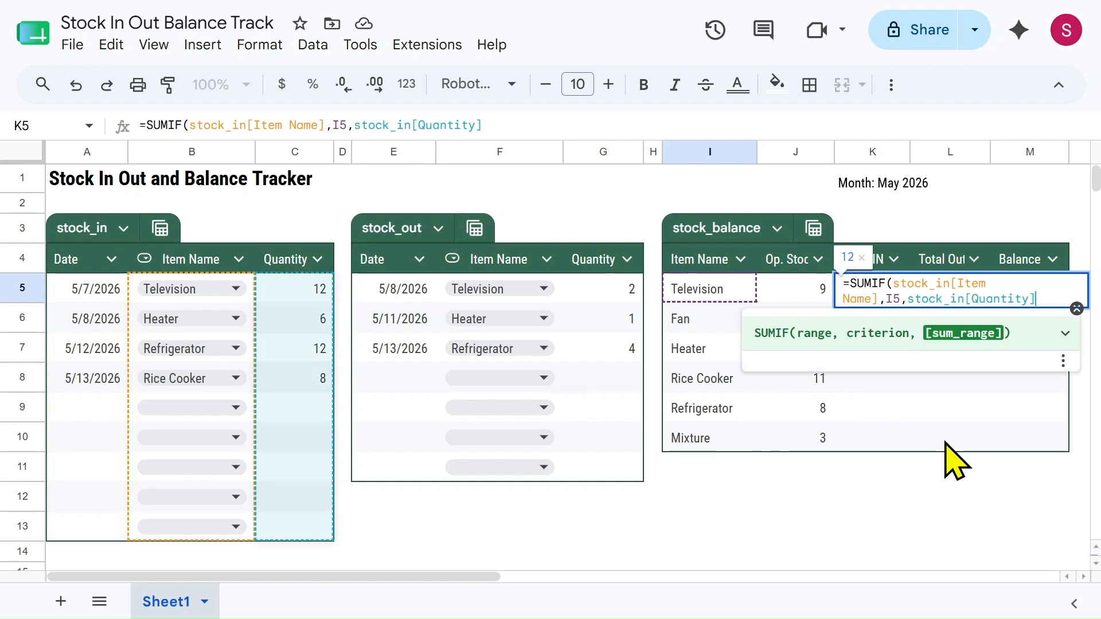
{"action": "type", "text": ")"}
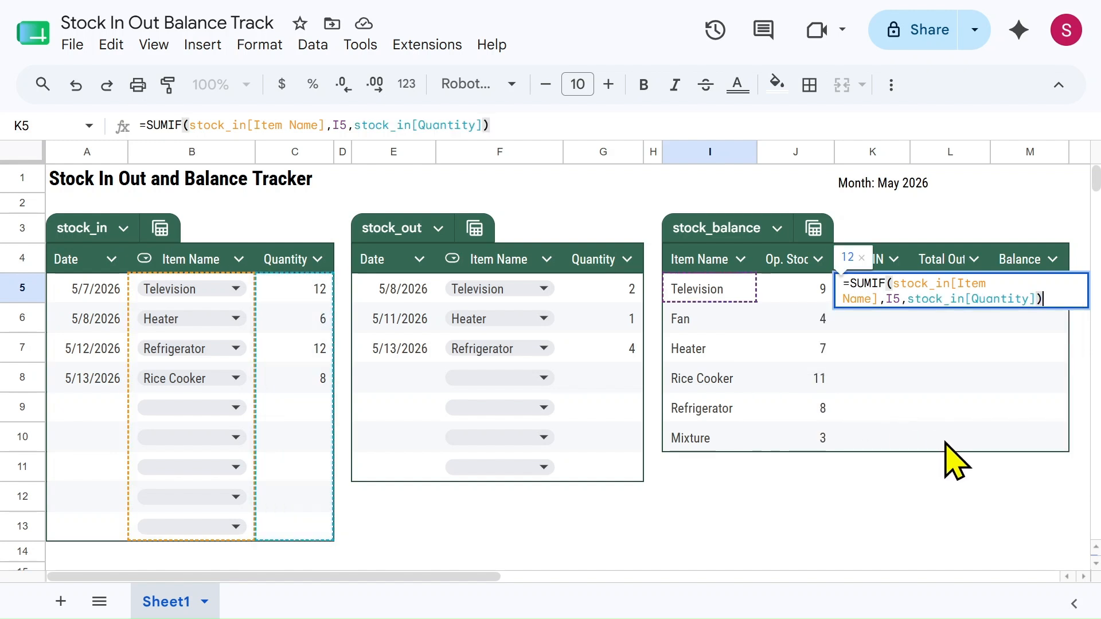
{"action": "key", "text": "Return"}
{"action": "key", "text": "Up"}
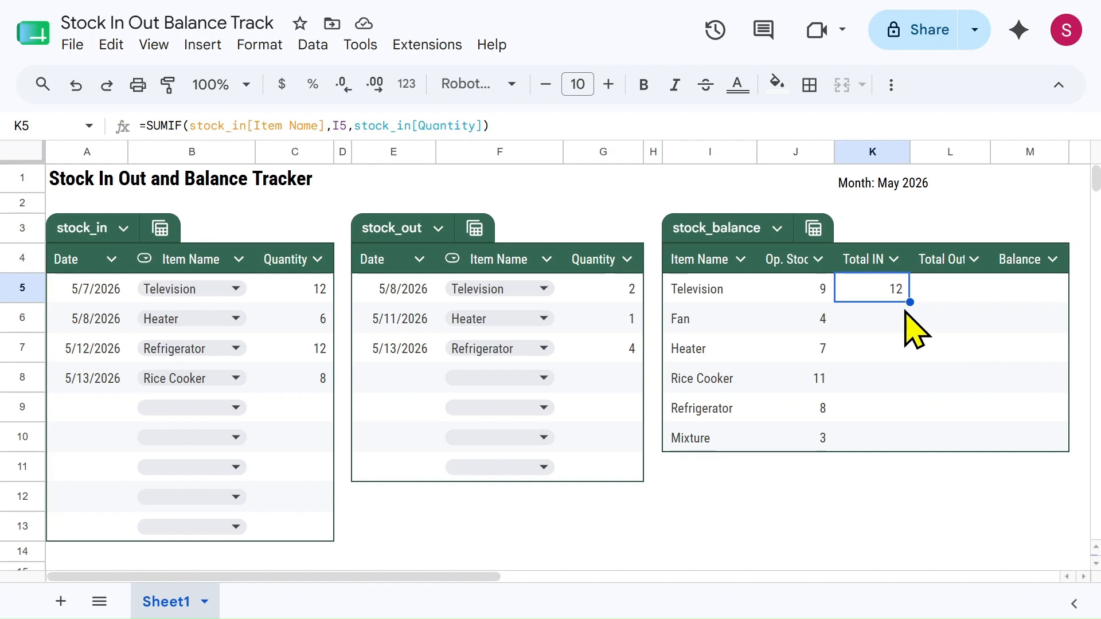
{"action": "left_click_drag", "start_coordinate": [908, 302], "coordinate": [905, 444]}
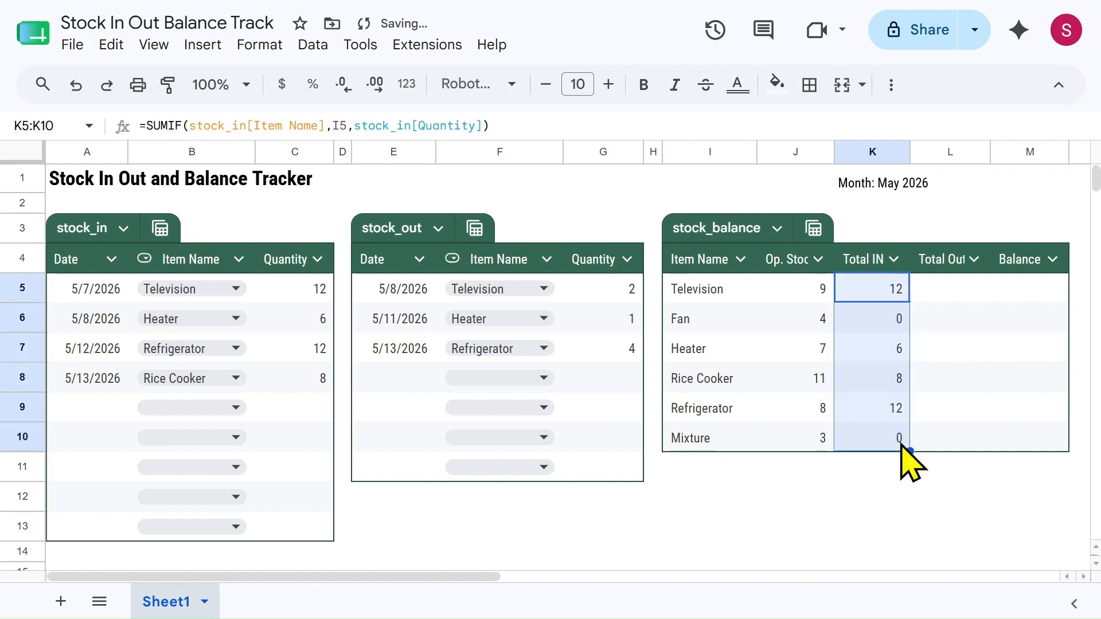
Step: Test the stock_balance table's automatic expansion by entering the item "d" in I11, and undo the entry
{"action": "left_click", "coordinate": [711, 464]}
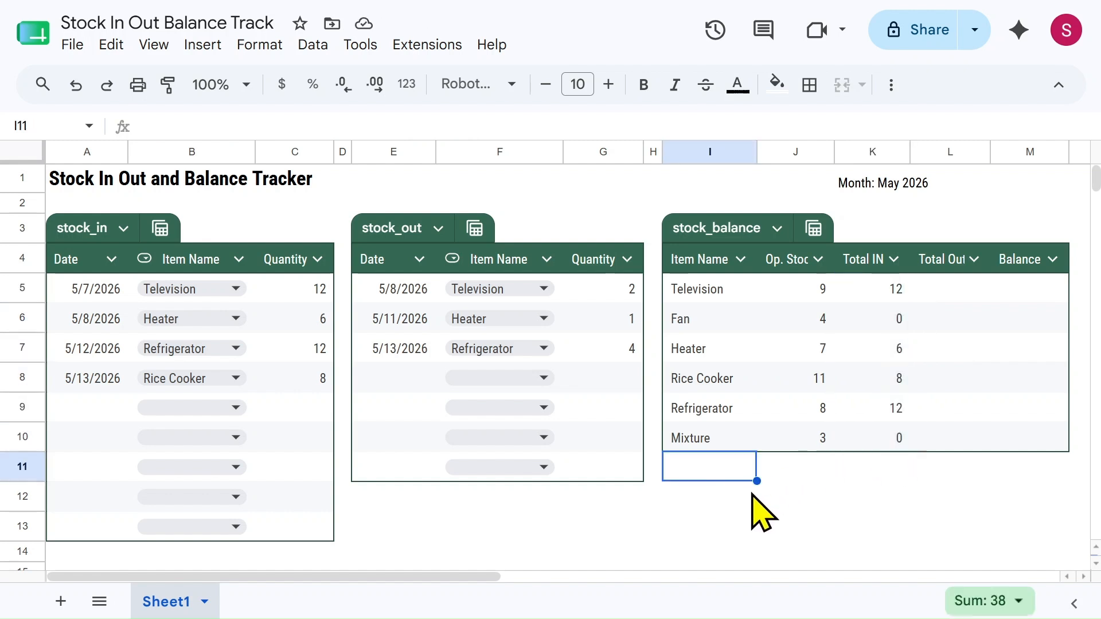
{"action": "type", "text": "d"}
{"action": "key", "text": "Return"}
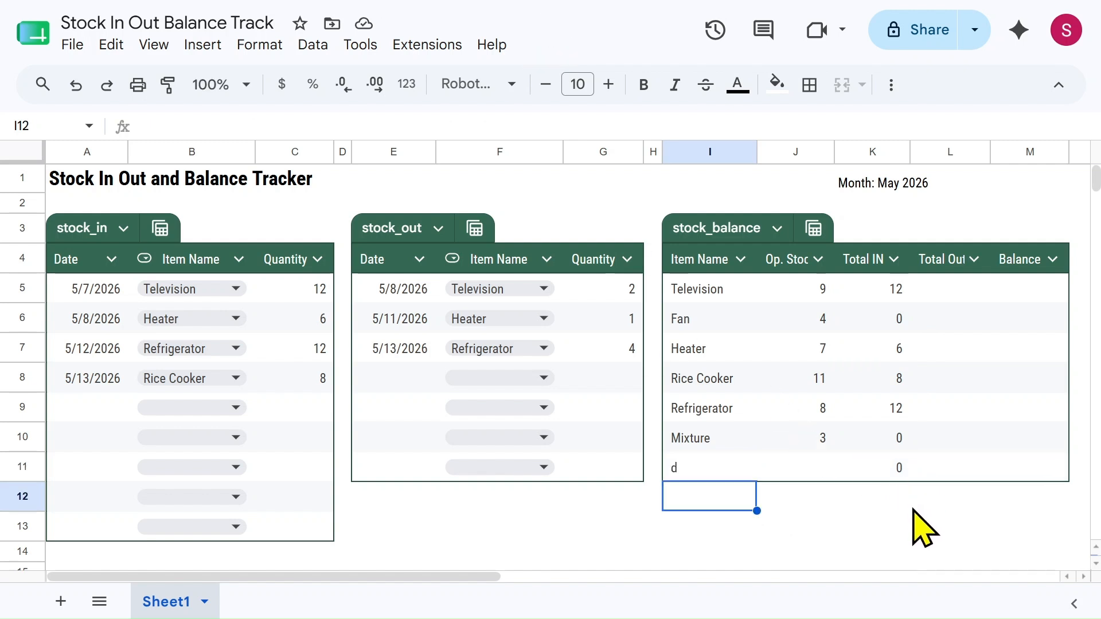
{"action": "left_click", "coordinate": [75, 85]}
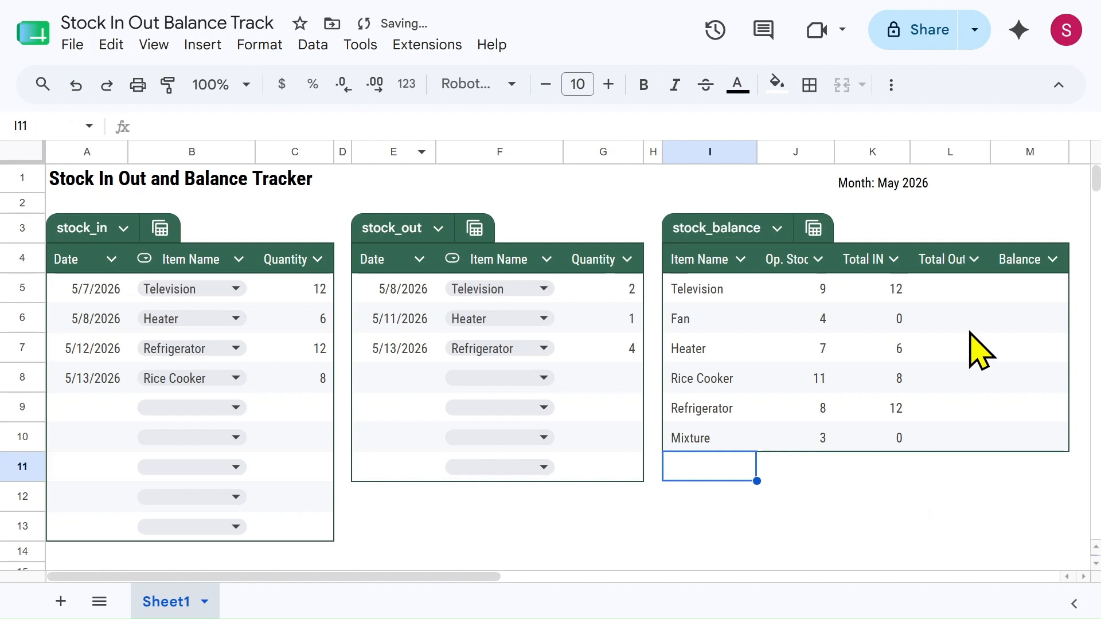
Step: Begin a SUMIF formula in cell L5 of the Total Out column with stock_out[Item Name] as the range
{"action": "left_click", "coordinate": [945, 292]}
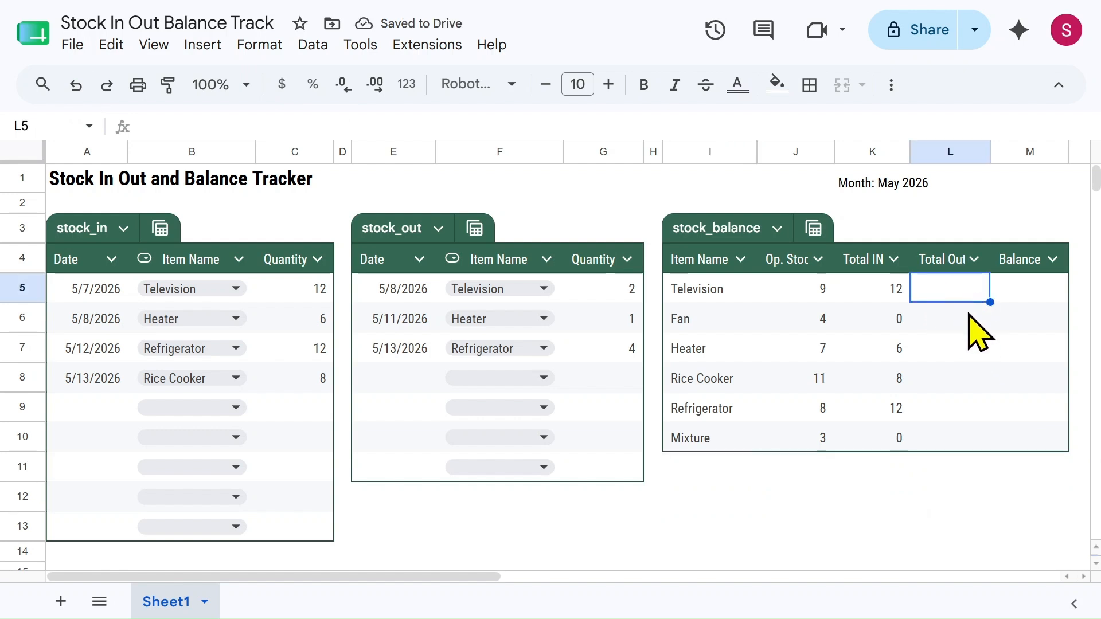
{"action": "type", "text": "=SUM"}
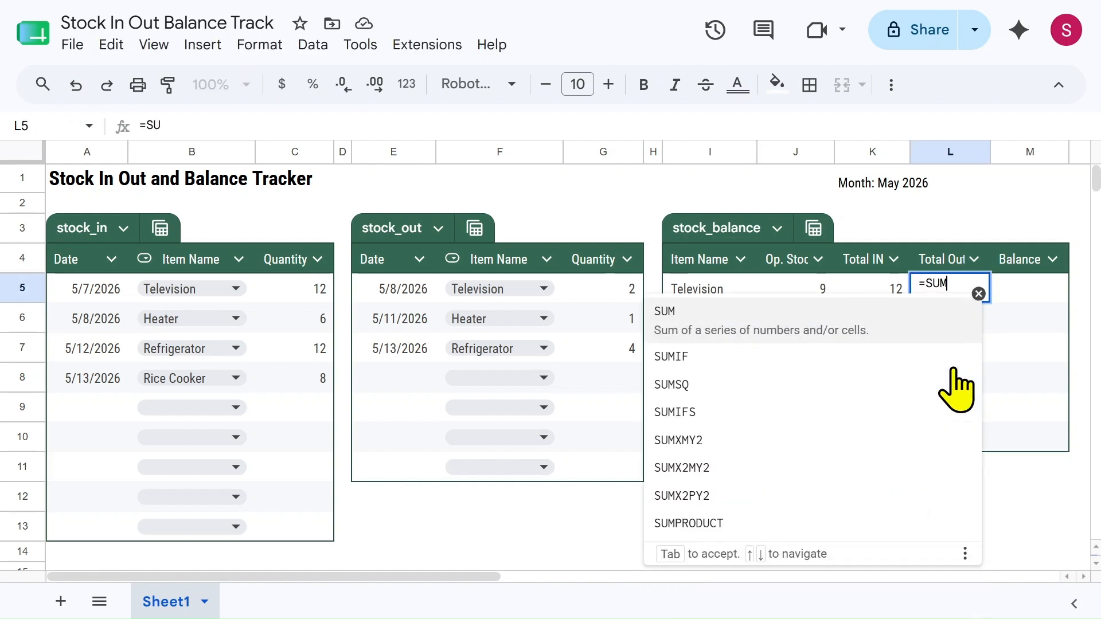
{"action": "type", "text": "IF("}
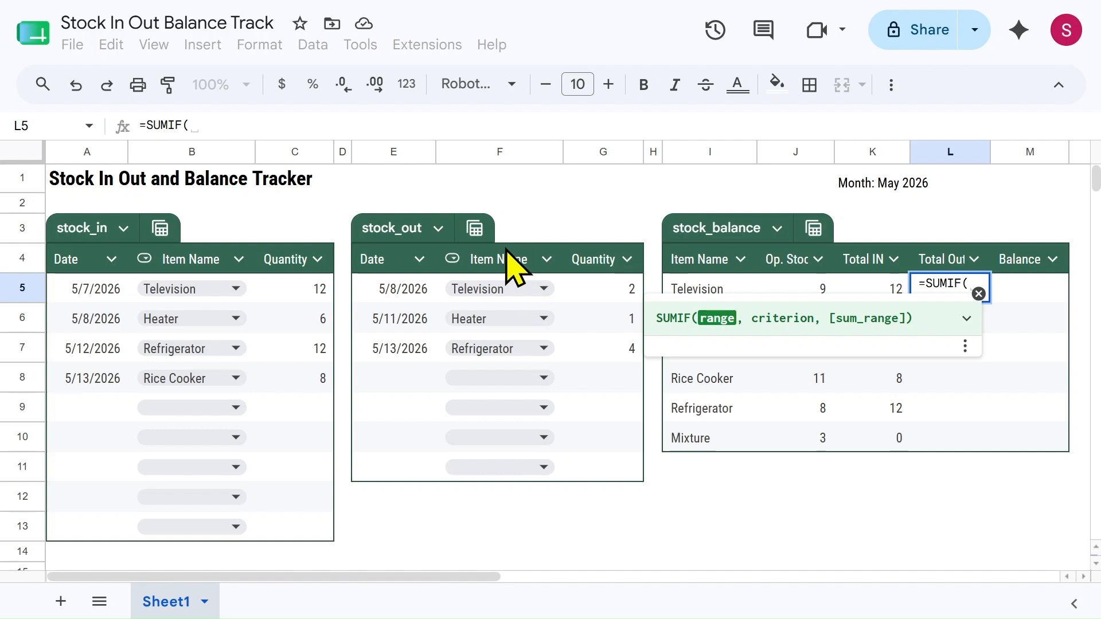
{"action": "type", "text": "stock"}
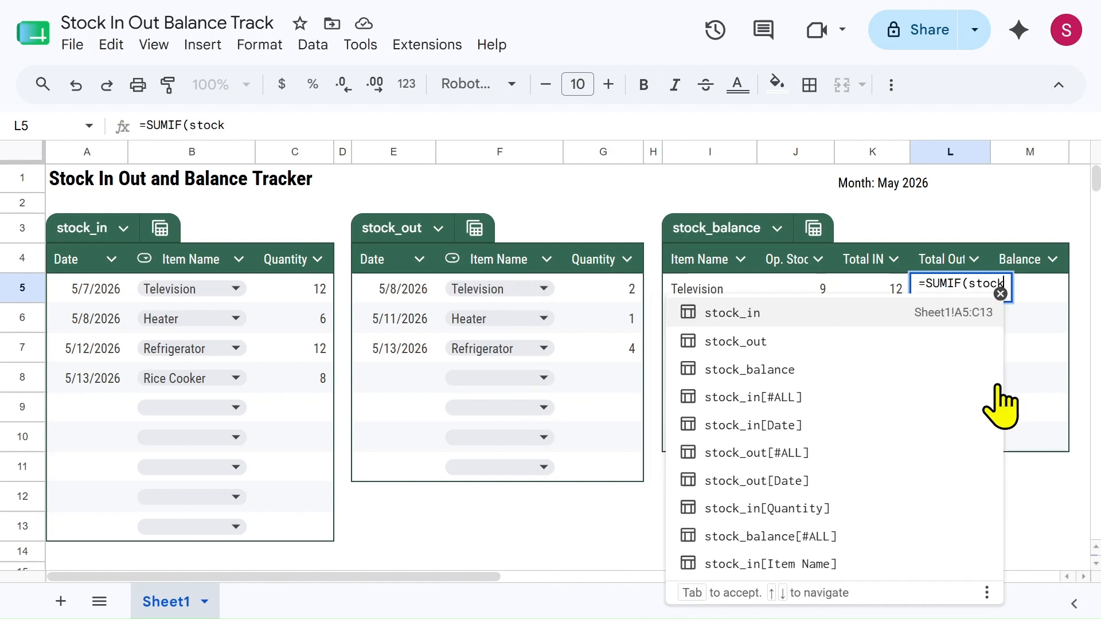
{"action": "left_click", "coordinate": [745, 342]}
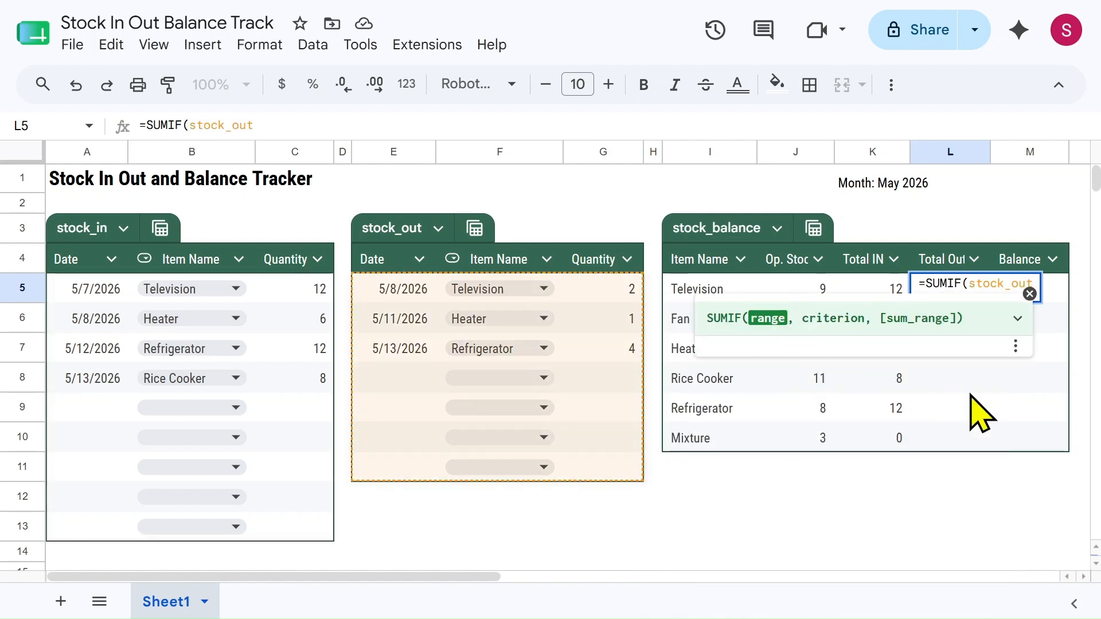
{"action": "type", "text": "["}
{"action": "left_click", "coordinate": [739, 399]}
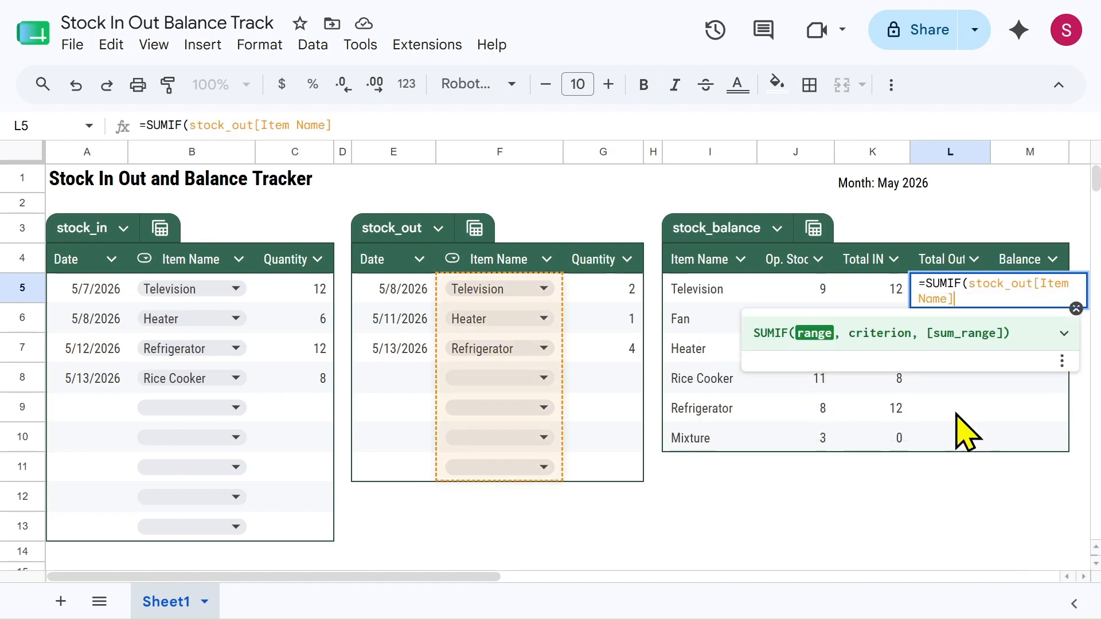
Step: Complete the L5 formula with criterion I5 and sum range stock_out[Quantity], and fill it down through L10
{"action": "type", "text": ","}
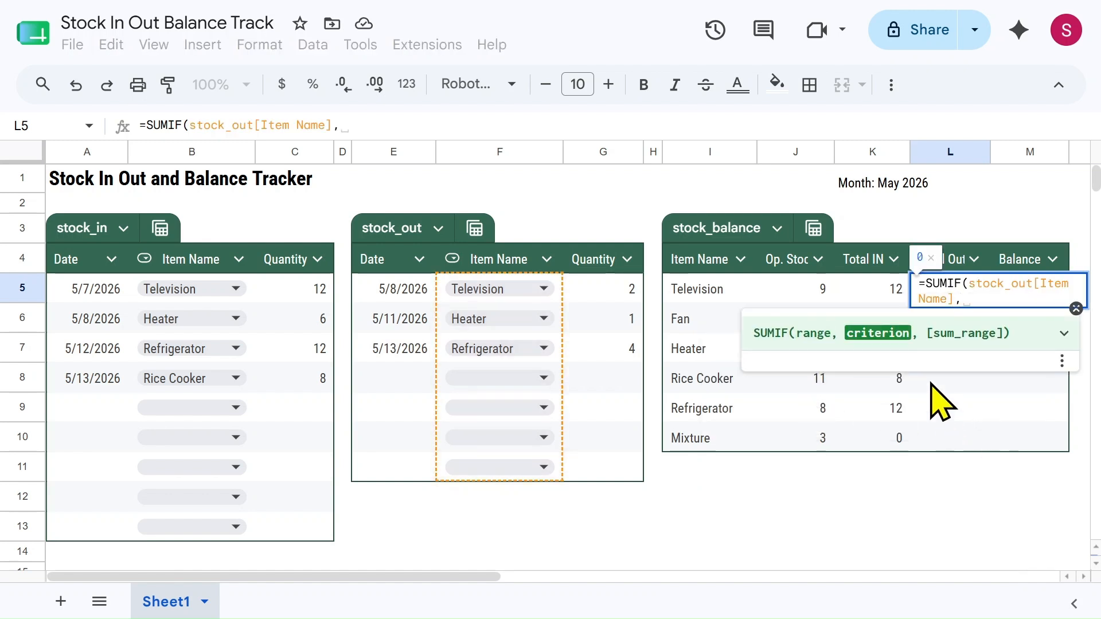
{"action": "left_click", "coordinate": [697, 290]}
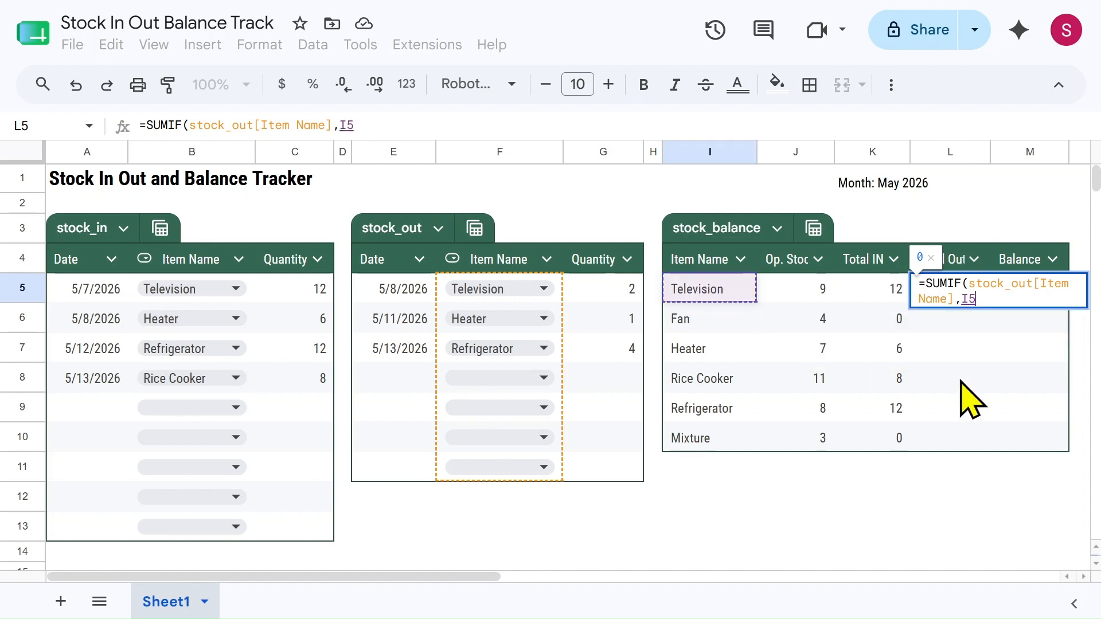
{"action": "type", "text": ","}
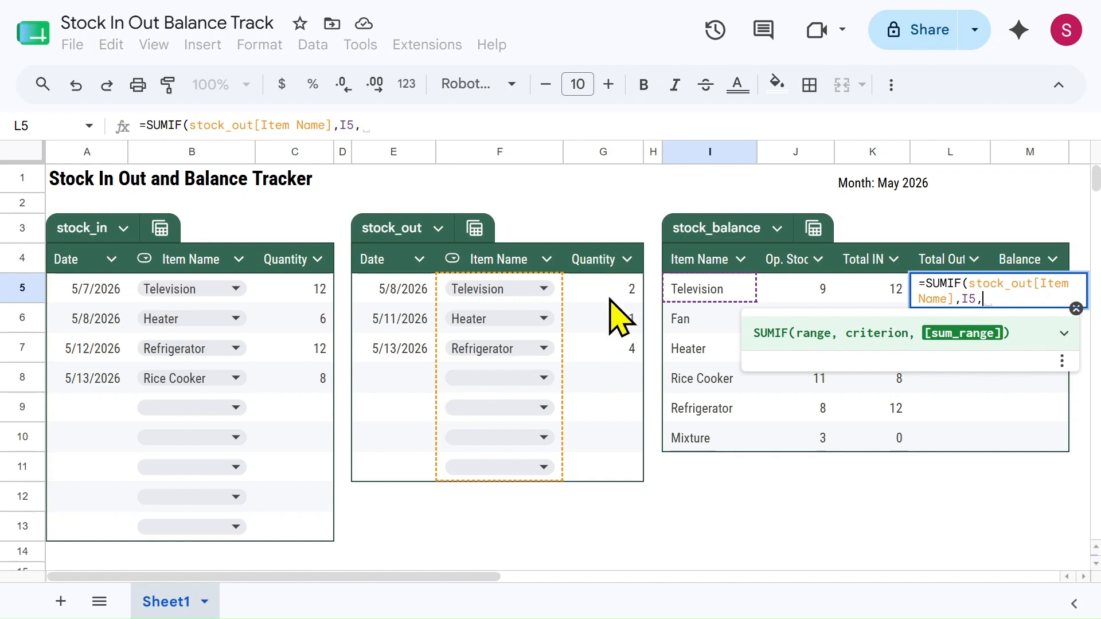
{"action": "type", "text": "stock"}
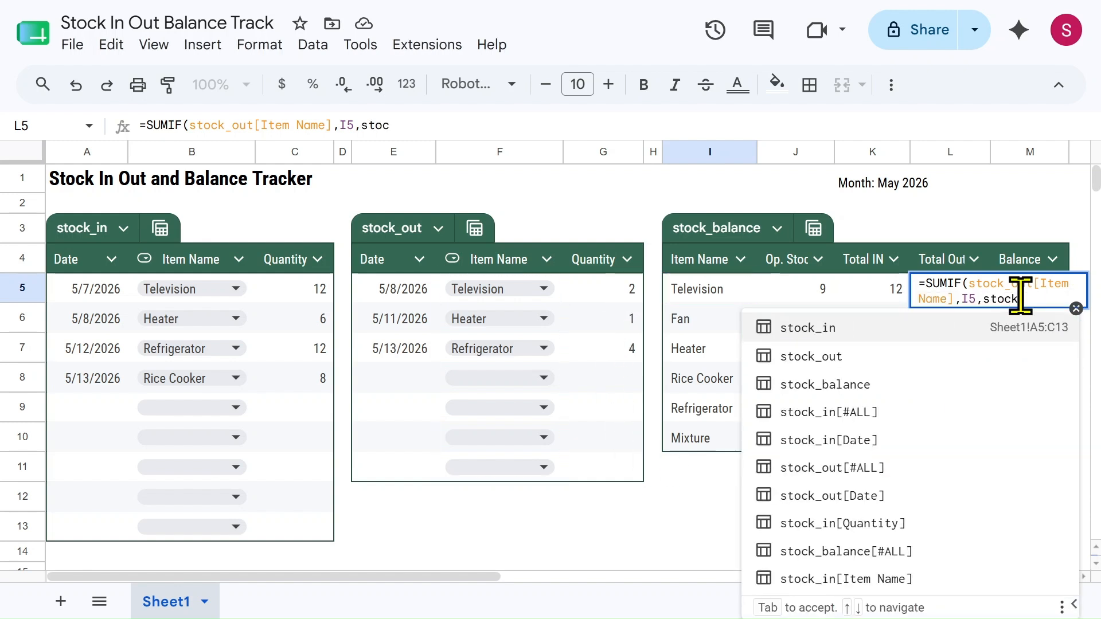
{"action": "left_click", "coordinate": [888, 361]}
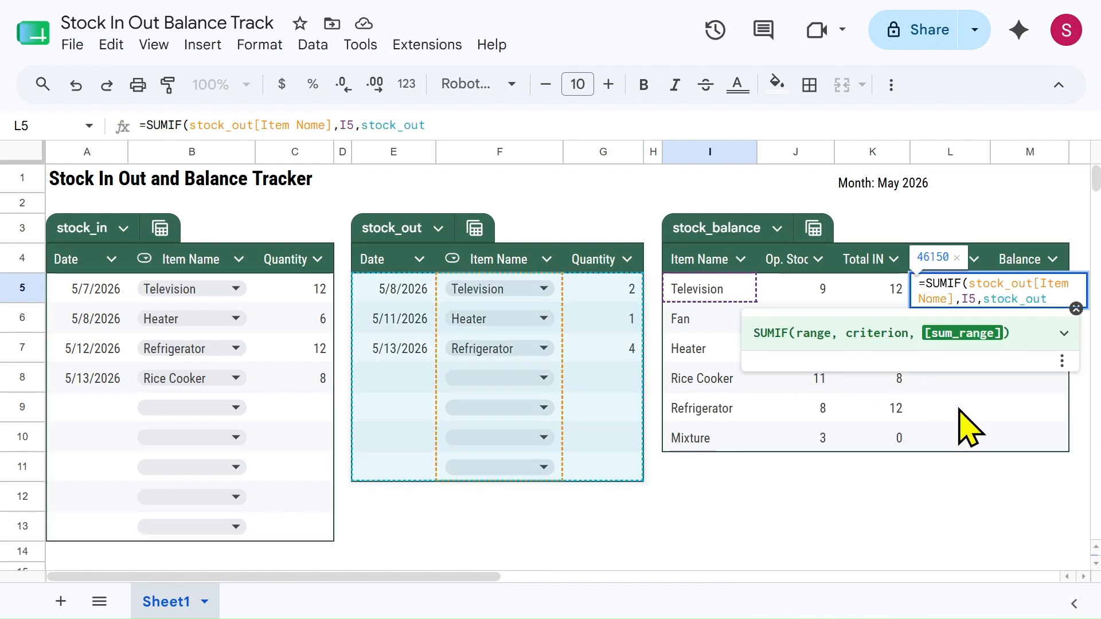
{"action": "type", "text": "["}
{"action": "left_click", "coordinate": [837, 383]}
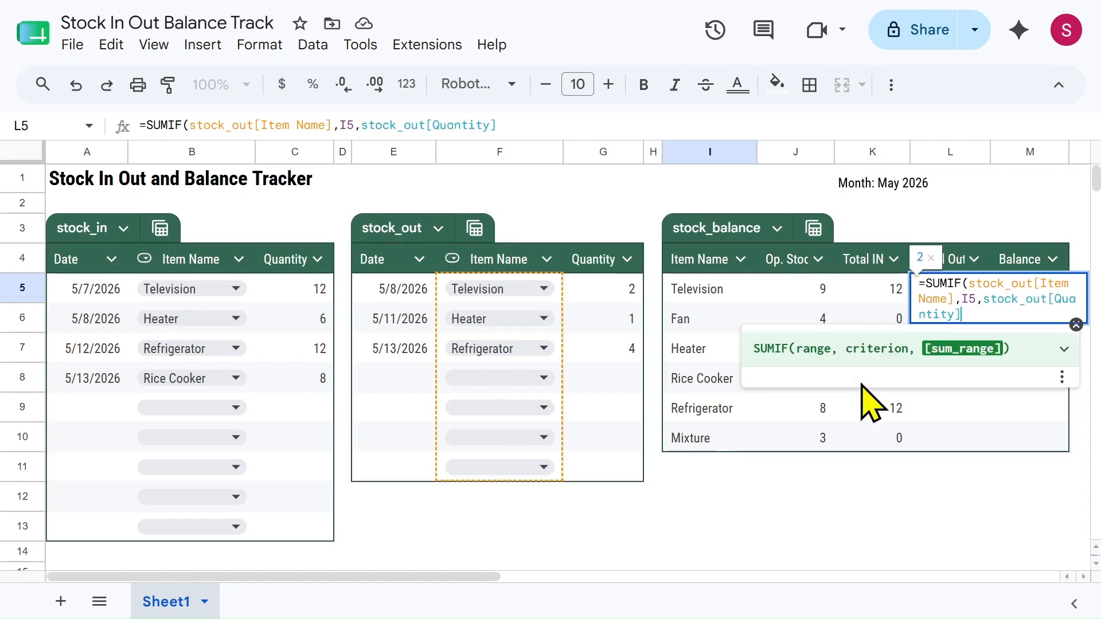
{"action": "type", "text": ")"}
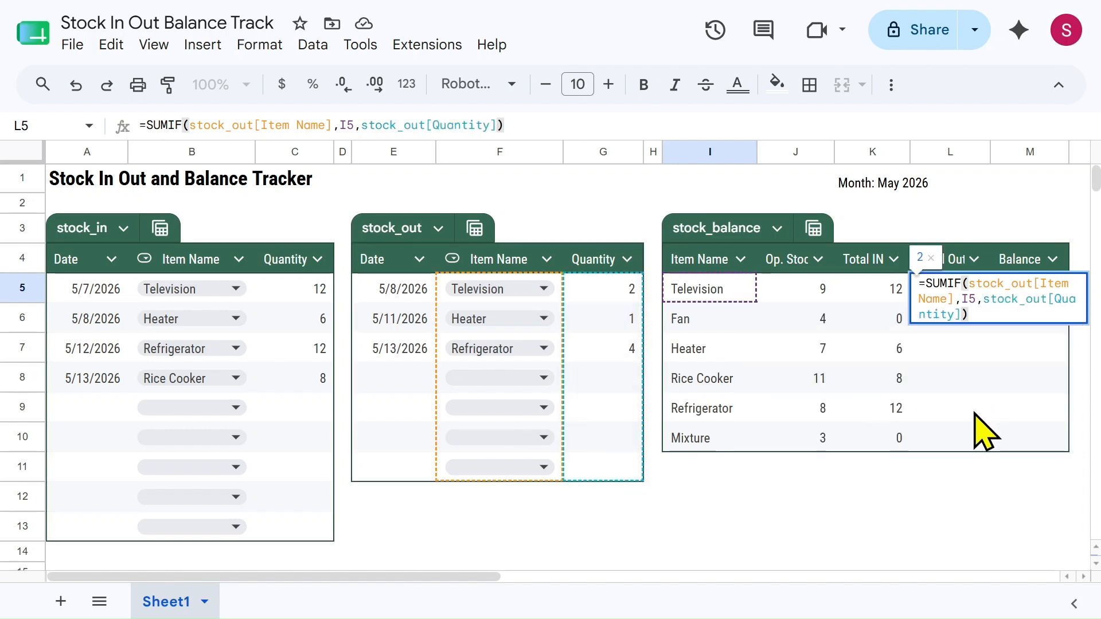
{"action": "key", "text": "Return"}
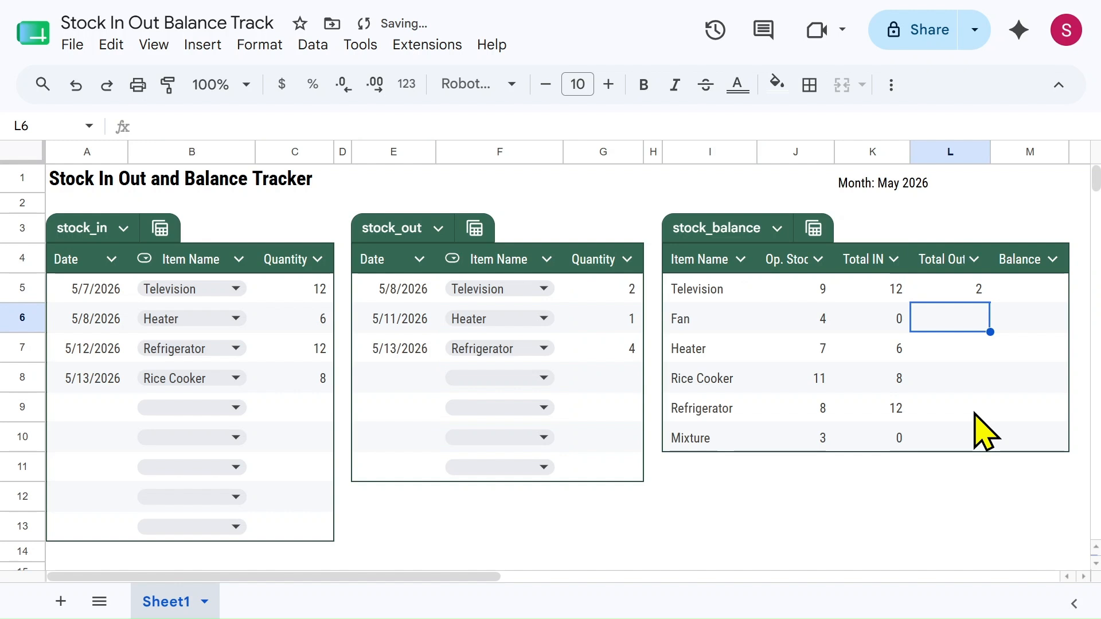
{"action": "left_click", "coordinate": [953, 290]}
{"action": "left_click_drag", "start_coordinate": [990, 302], "coordinate": [987, 439]}
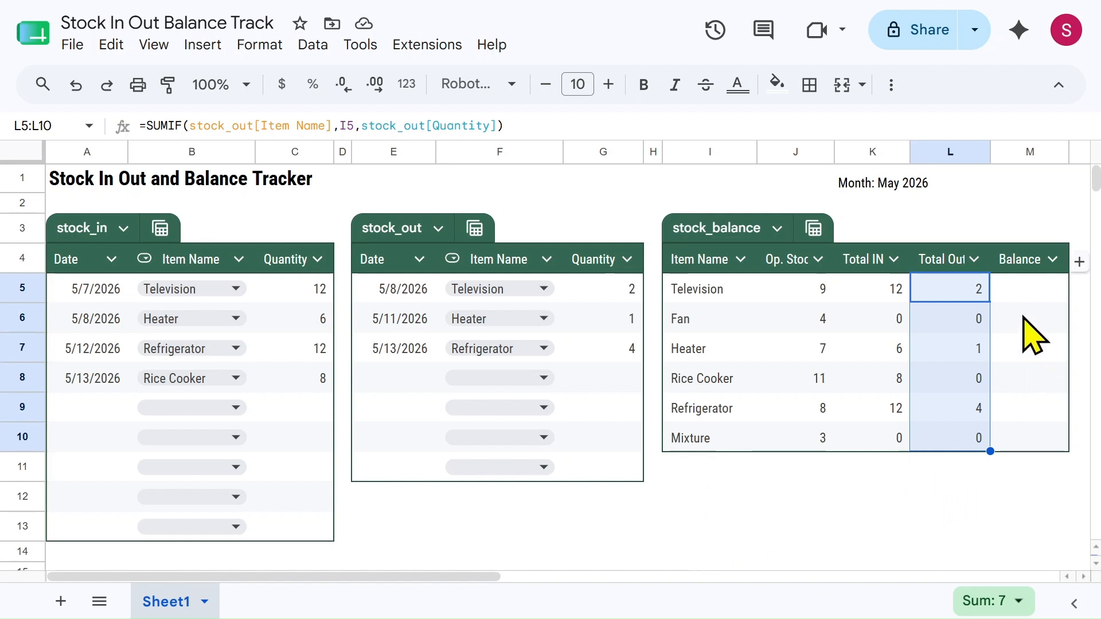
Step: Enter the formula =J5+K5-L5 in cell M5 of the Balance column and fill it down through M10
{"action": "left_click", "coordinate": [1026, 287]}
{"action": "type", "text": "="}
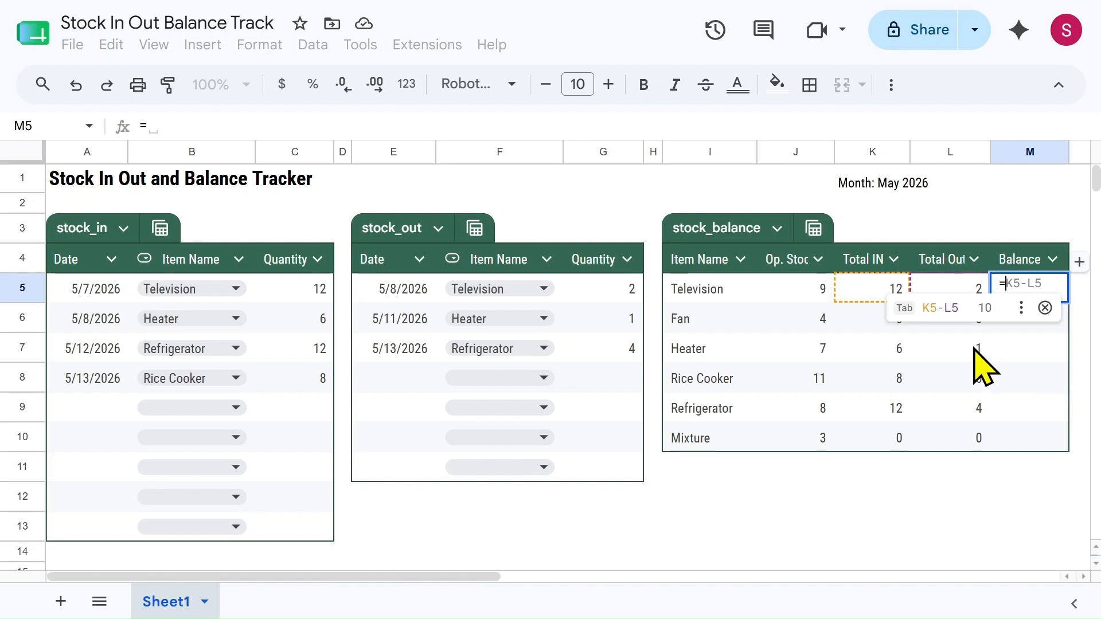
{"action": "left_click", "coordinate": [797, 286]}
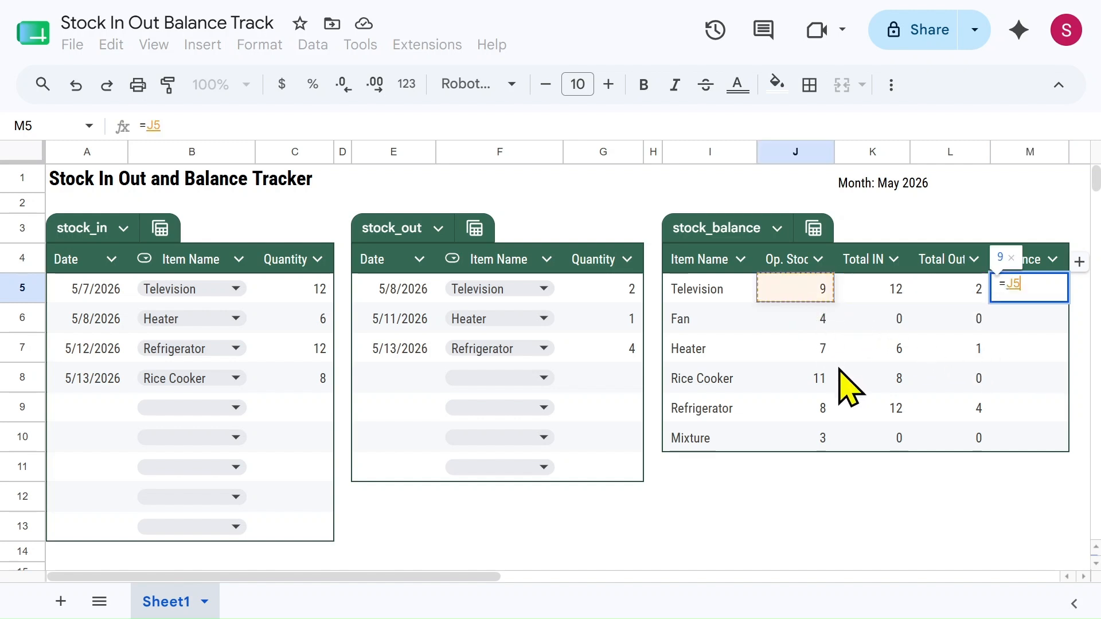
{"action": "type", "text": "+"}
{"action": "left_click", "coordinate": [891, 289]}
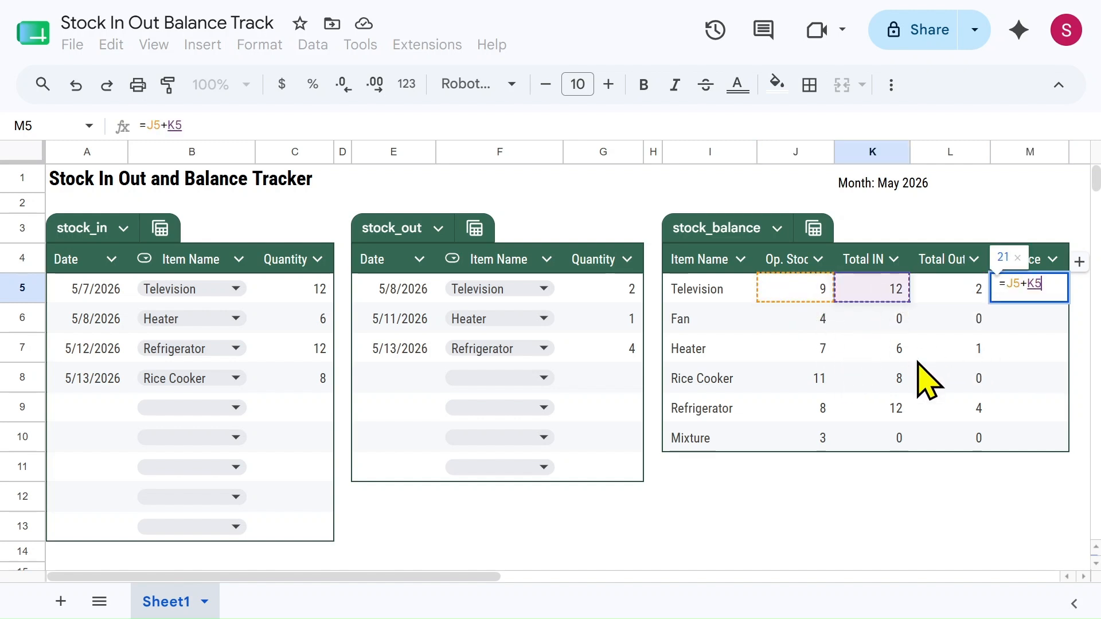
{"action": "type", "text": "-"}
{"action": "left_click", "coordinate": [960, 290]}
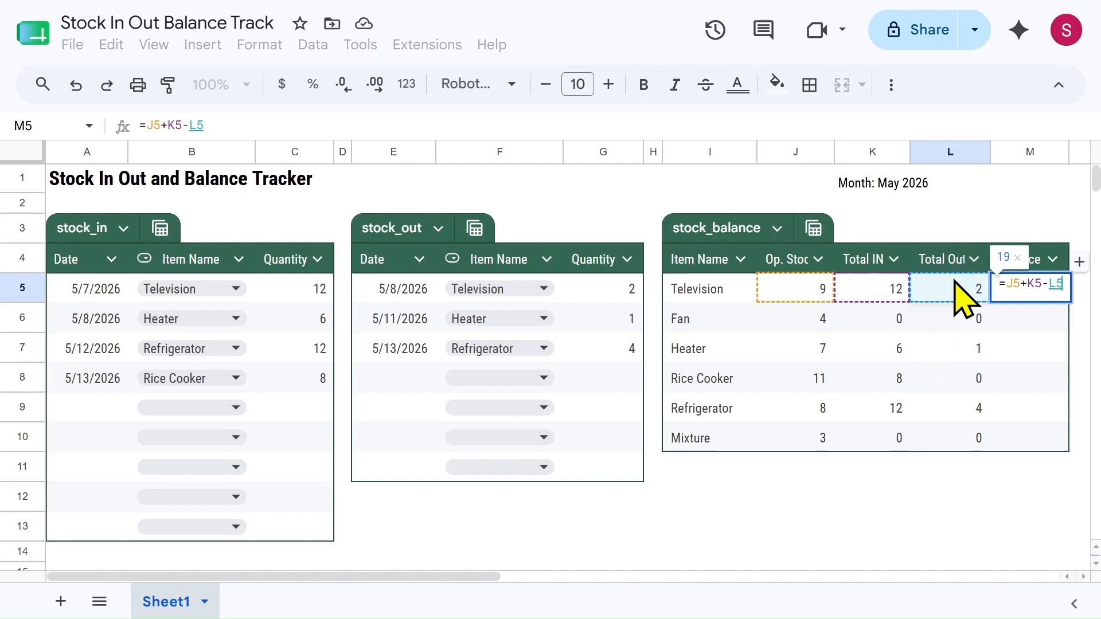
{"action": "key", "text": "Return"}
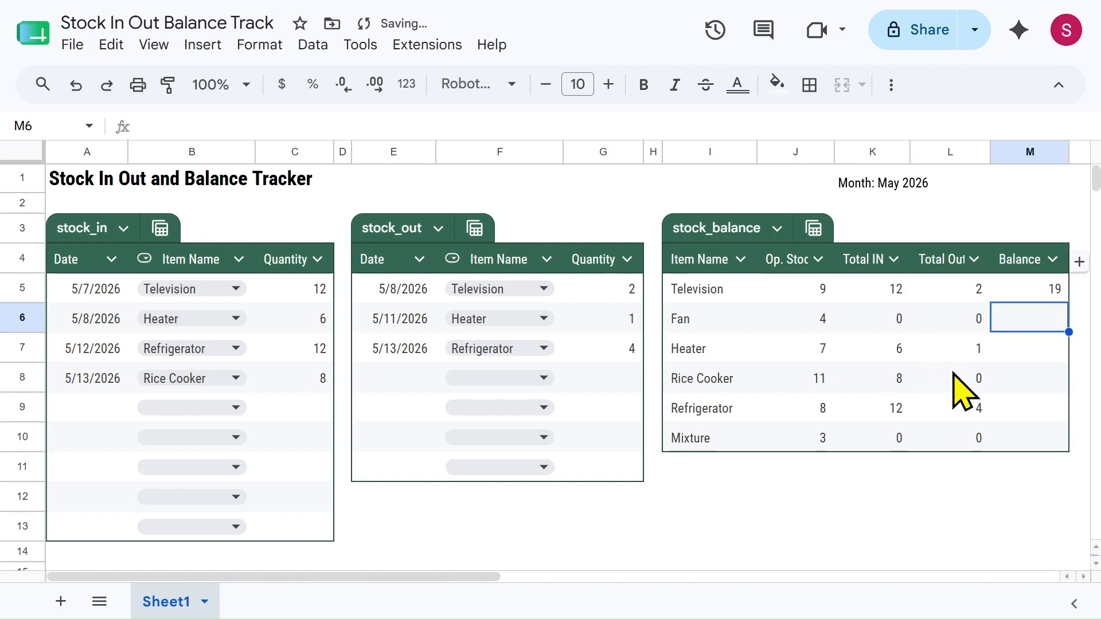
{"action": "left_click", "coordinate": [1032, 295]}
{"action": "left_click_drag", "start_coordinate": [1067, 302], "coordinate": [1060, 445]}
{"action": "left_click", "coordinate": [900, 498]}
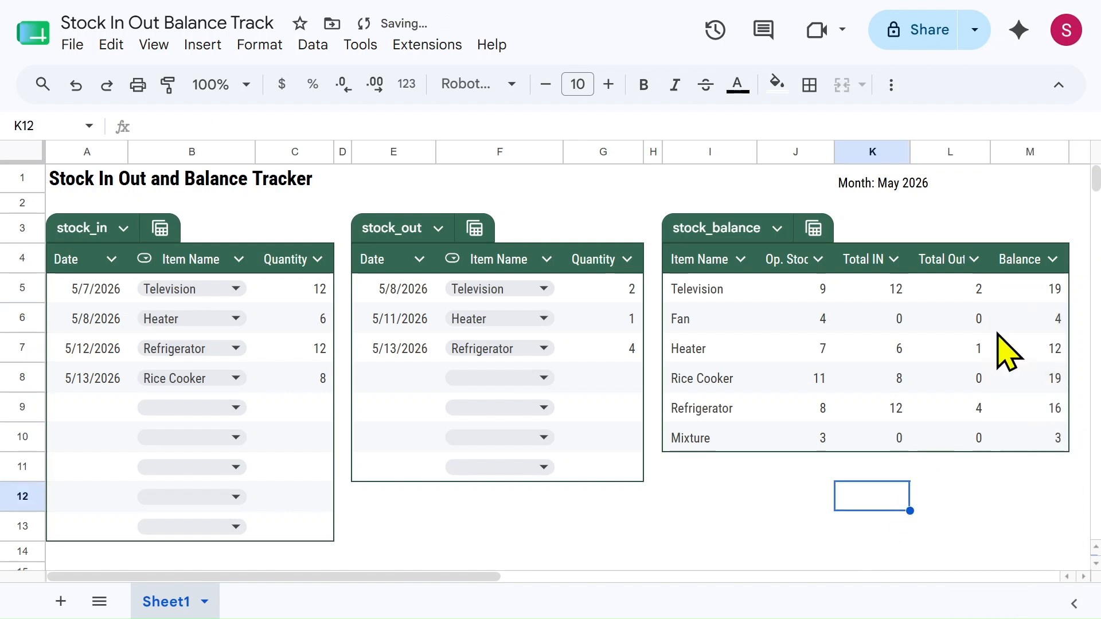
Step: Review the Television row's Total IN, Total Out and Balance formulas in K5, L5 and M5
{"action": "left_click", "coordinate": [898, 292]}
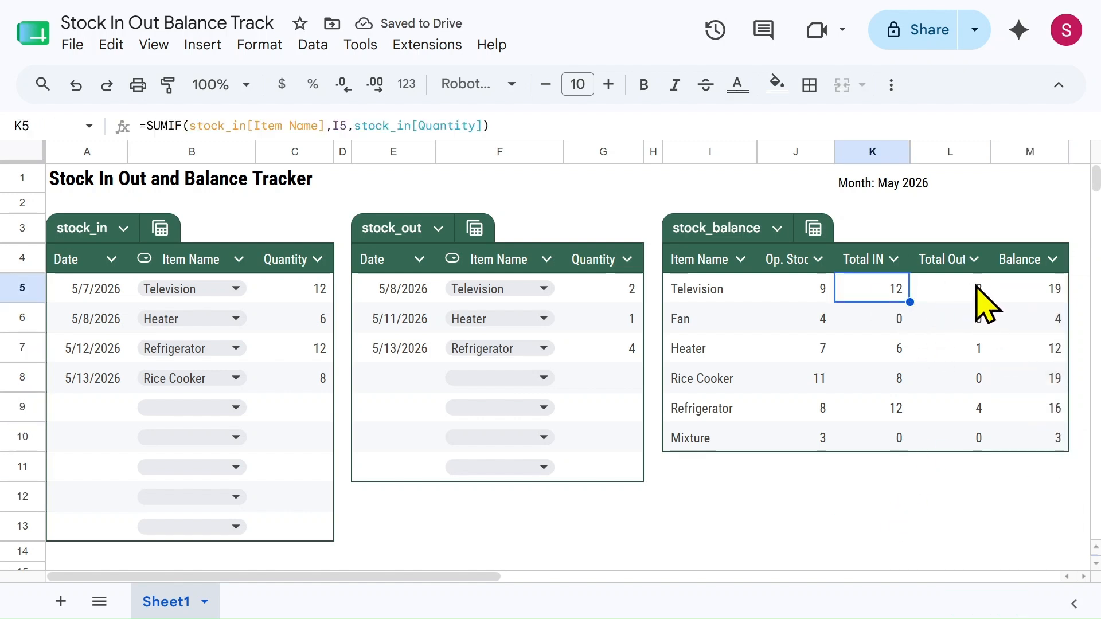
{"action": "left_click", "coordinate": [977, 289]}
{"action": "left_click", "coordinate": [1040, 290]}
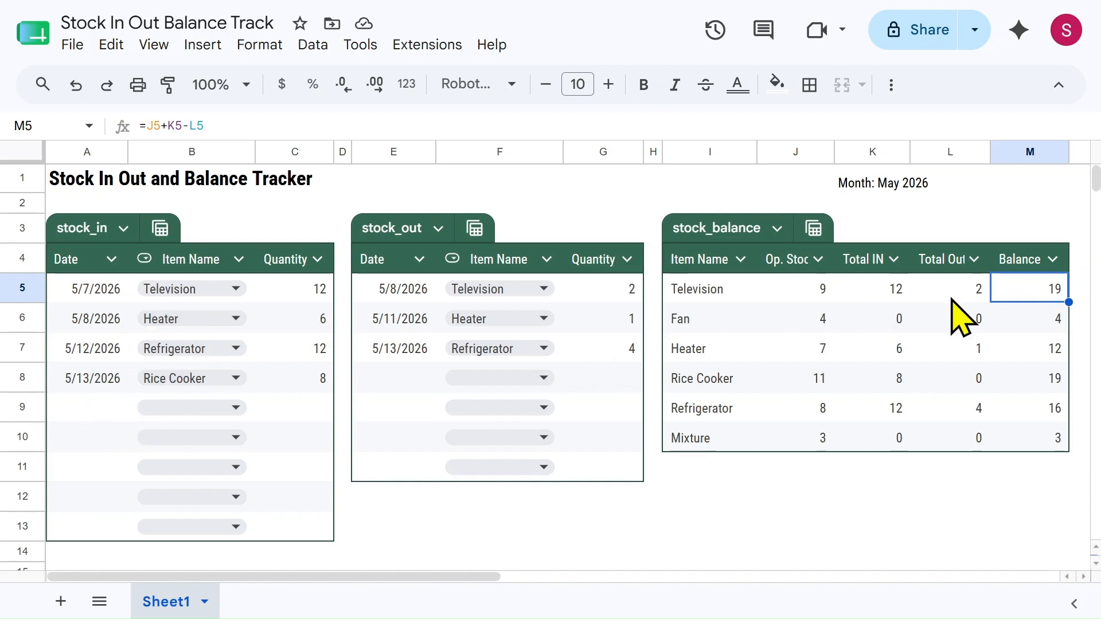
Step: Add a stock_in entry in row 9 dated 5/18/2026 for Television with quantity 6
{"action": "left_click", "coordinate": [87, 408]}
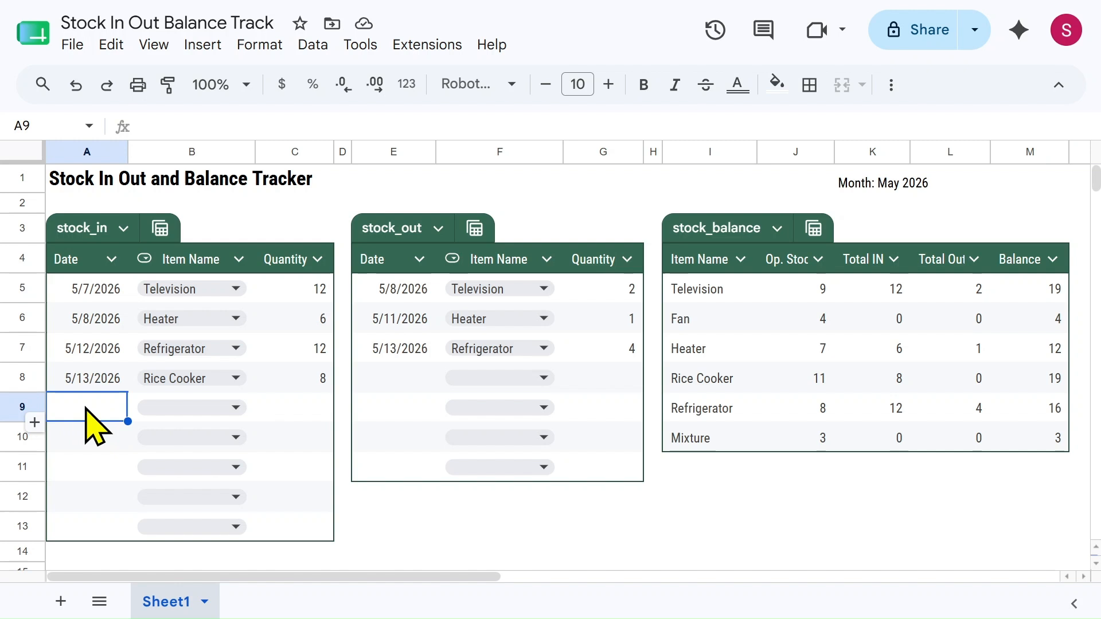
{"action": "double_click", "coordinate": [86, 408]}
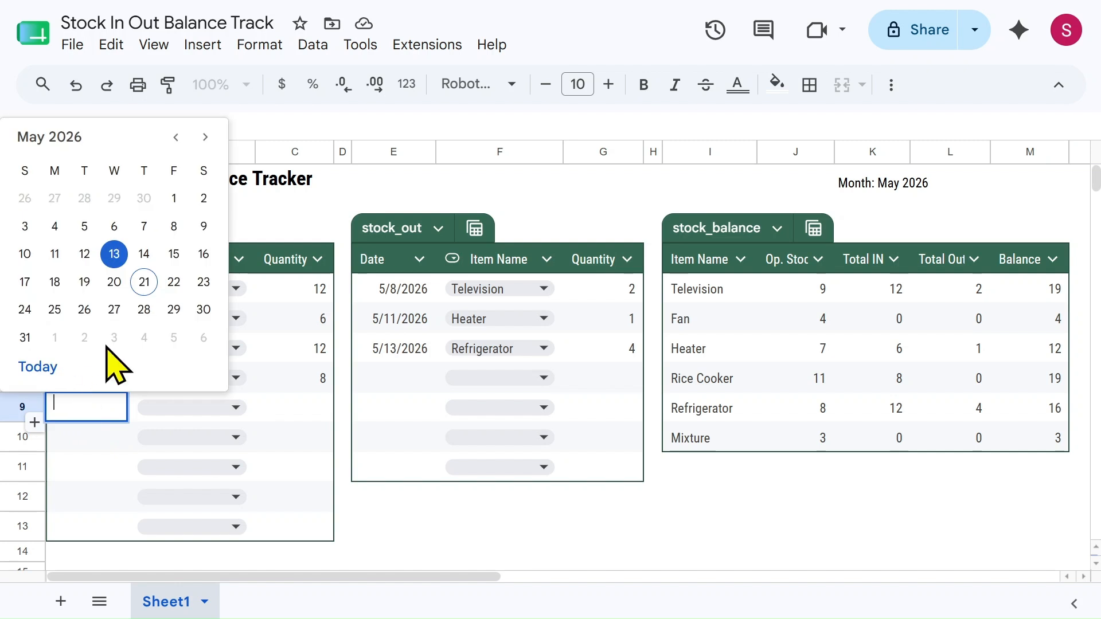
{"action": "left_click", "coordinate": [55, 283]}
{"action": "left_click", "coordinate": [230, 408]}
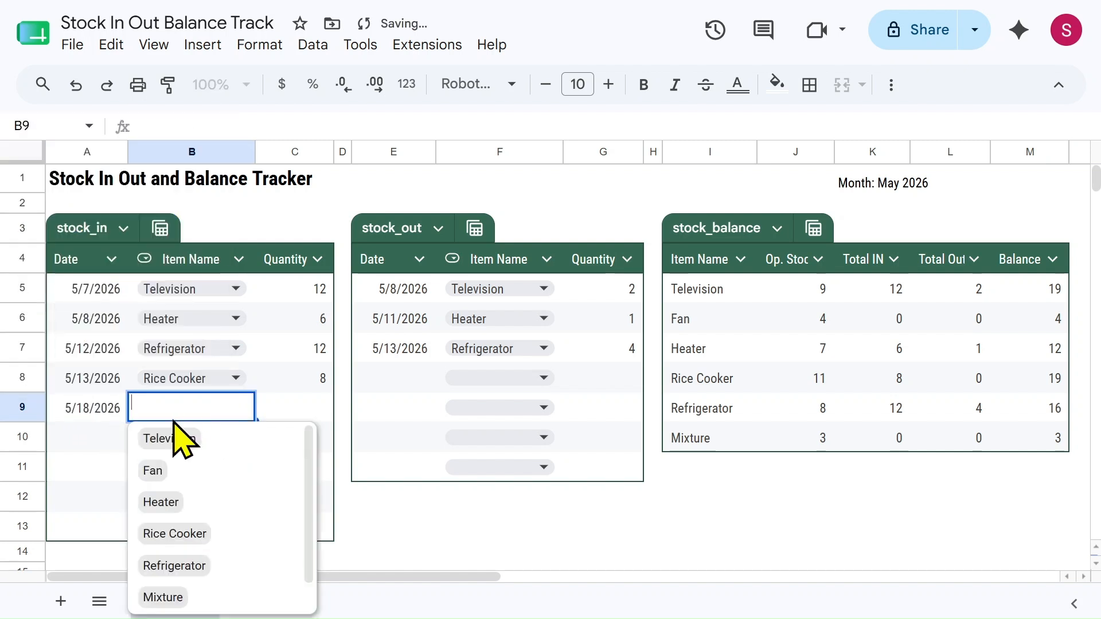
{"action": "left_click", "coordinate": [172, 438]}
{"action": "left_click", "coordinate": [294, 412]}
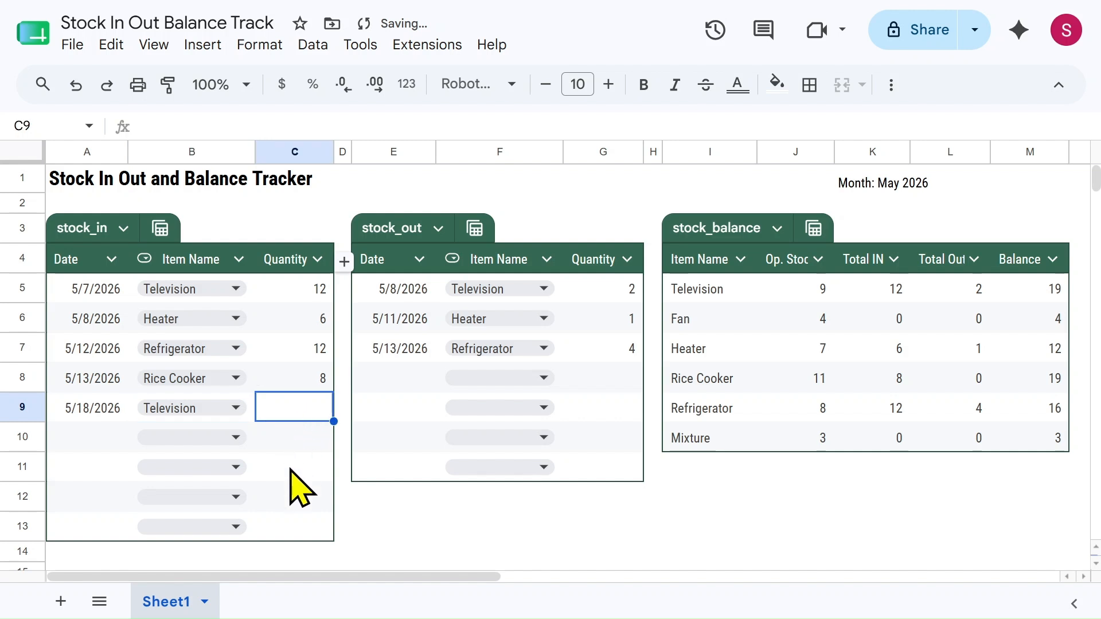
{"action": "type", "text": "6"}
{"action": "key", "text": "Return"}
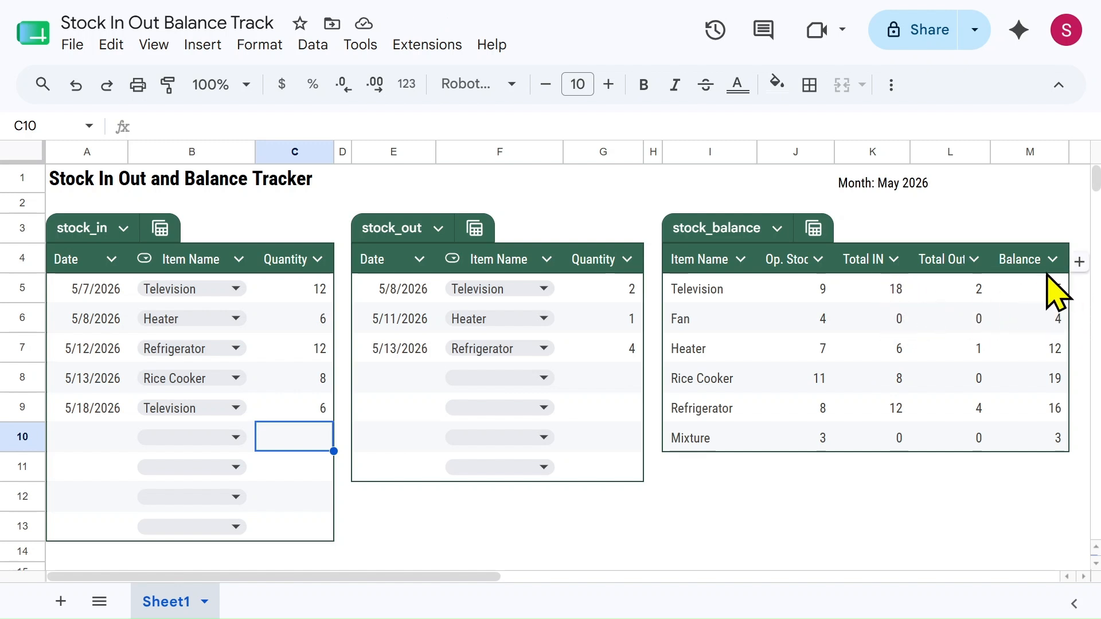
Step: Add a stock_out entry in row 8 dated 5/14/2026 for Television with quantity 3
{"action": "double_click", "coordinate": [403, 378]}
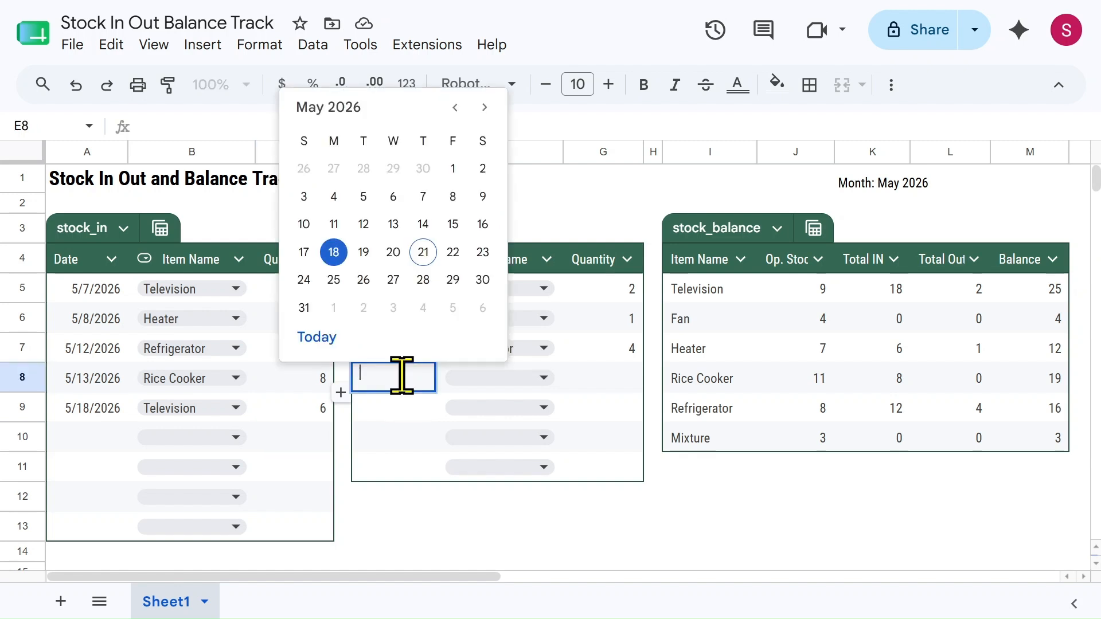
{"action": "left_click", "coordinate": [427, 223]}
{"action": "left_click", "coordinate": [539, 377]}
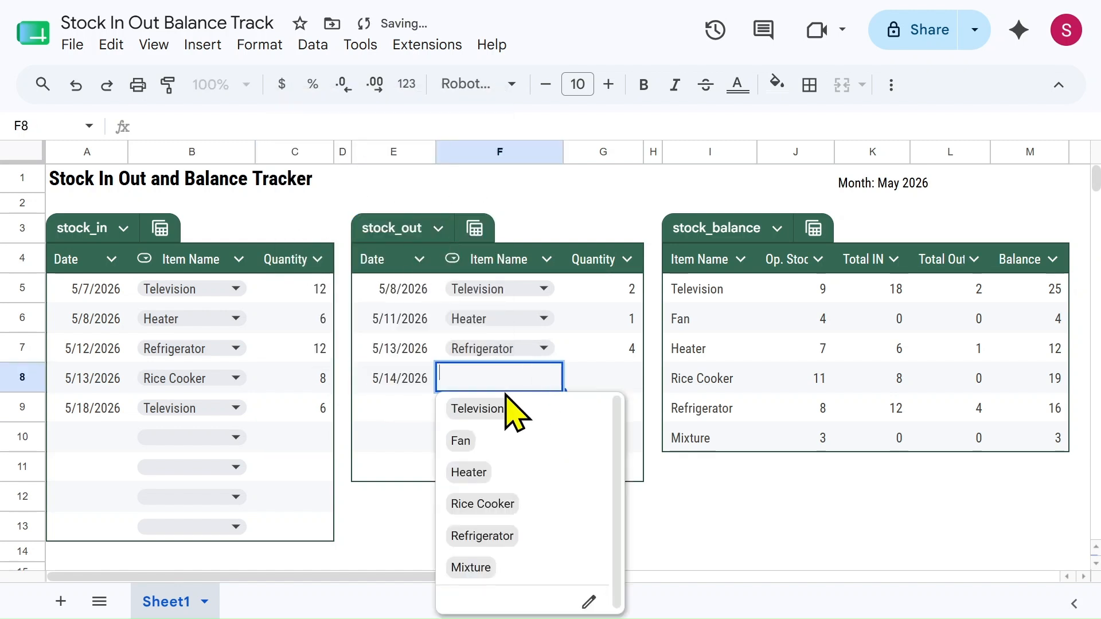
{"action": "left_click", "coordinate": [474, 408]}
{"action": "left_click", "coordinate": [608, 384]}
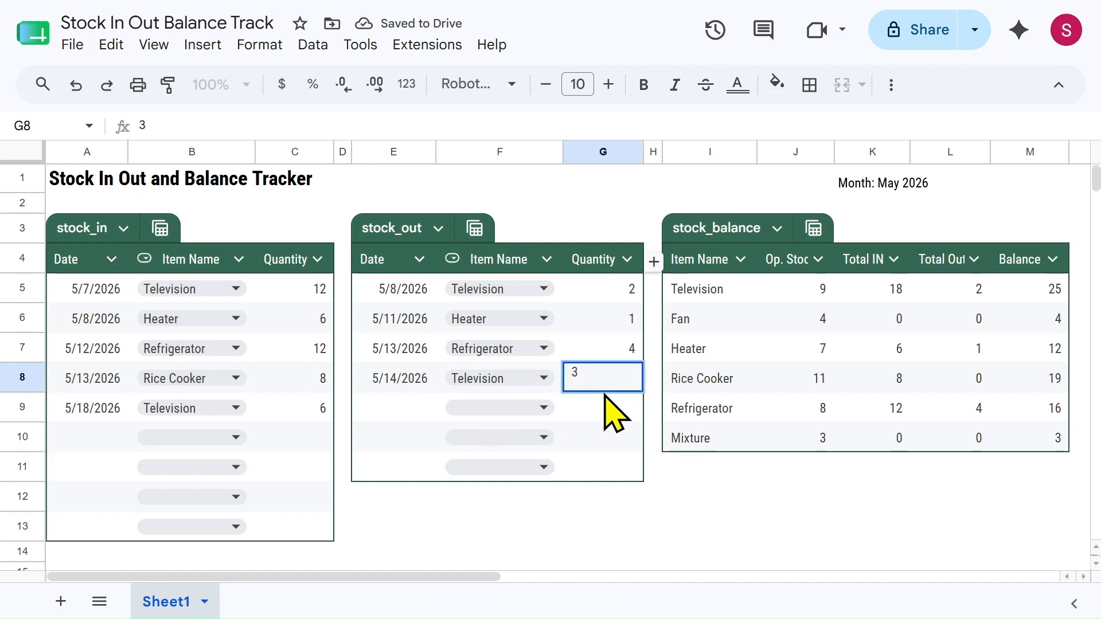
{"action": "type", "text": "3"}
{"action": "key", "text": "Return"}
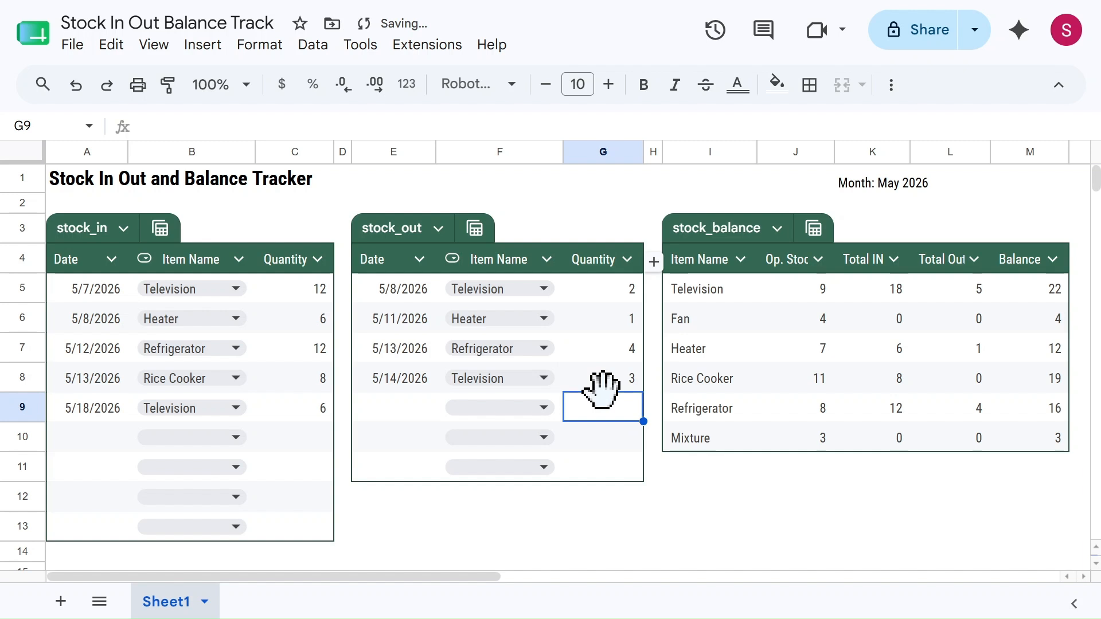